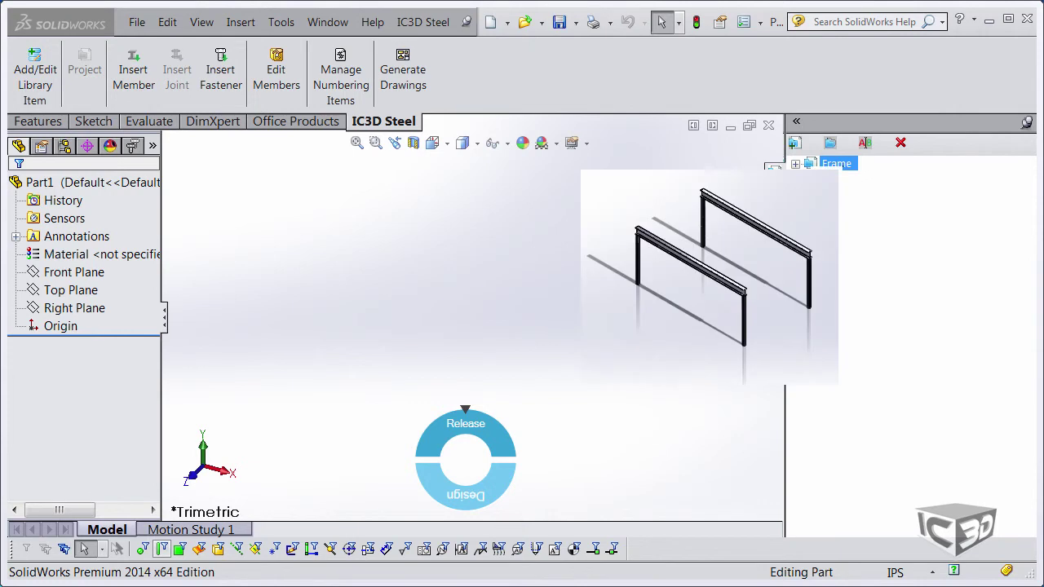
Step: Open the Frame assembly and examine how the beams meet the columns
double_click(825, 165)
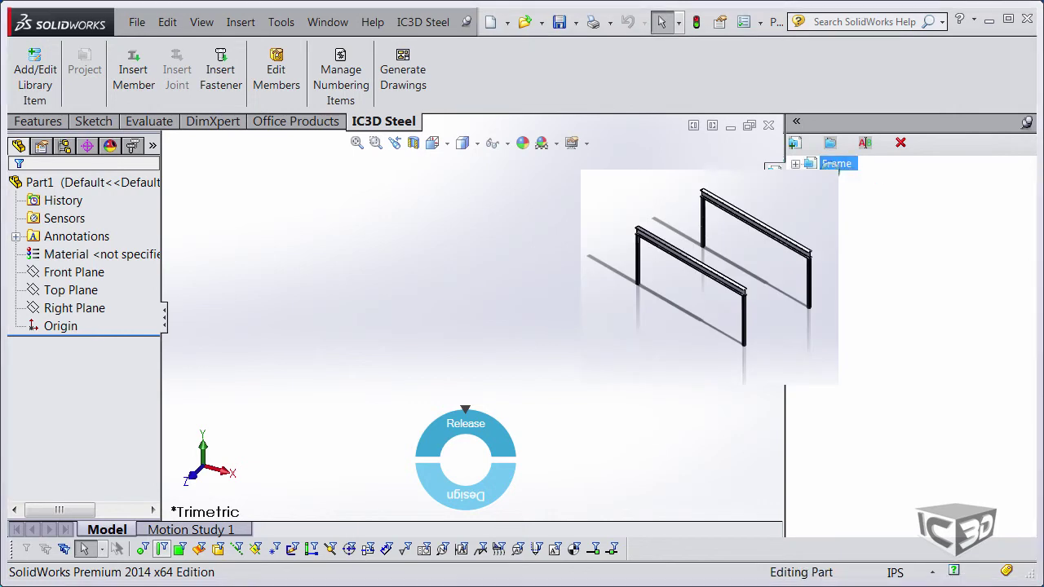
double_click(830, 166)
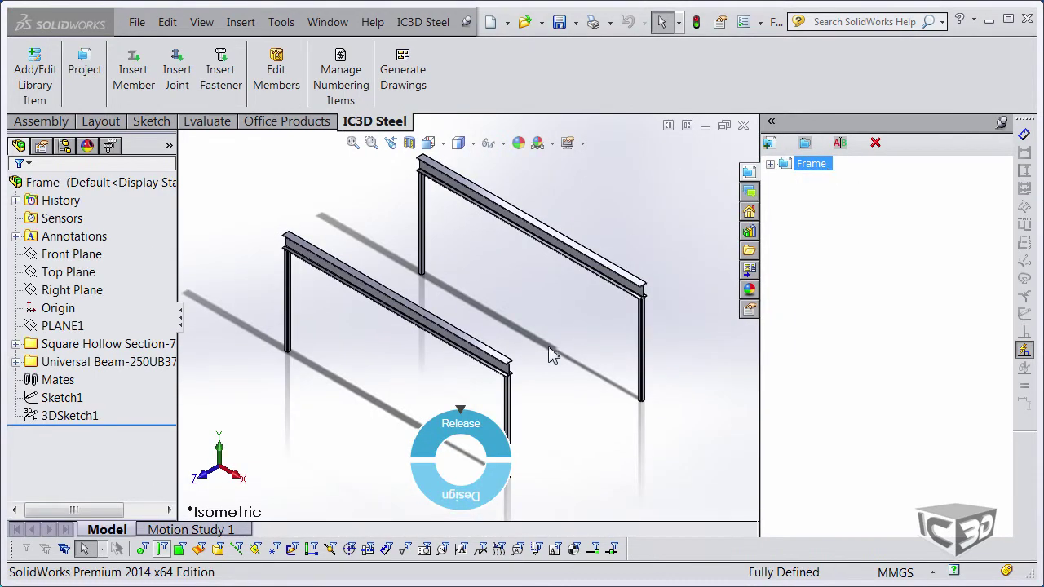
scroll(282, 287, "down", 4)
middle_click_drag(405, 247, 601, 366)
scroll(351, 211, "down", 2)
scroll(351, 212, "down", 5)
scroll(491, 300, "up", 3)
left_click(457, 142)
left_click(483, 217)
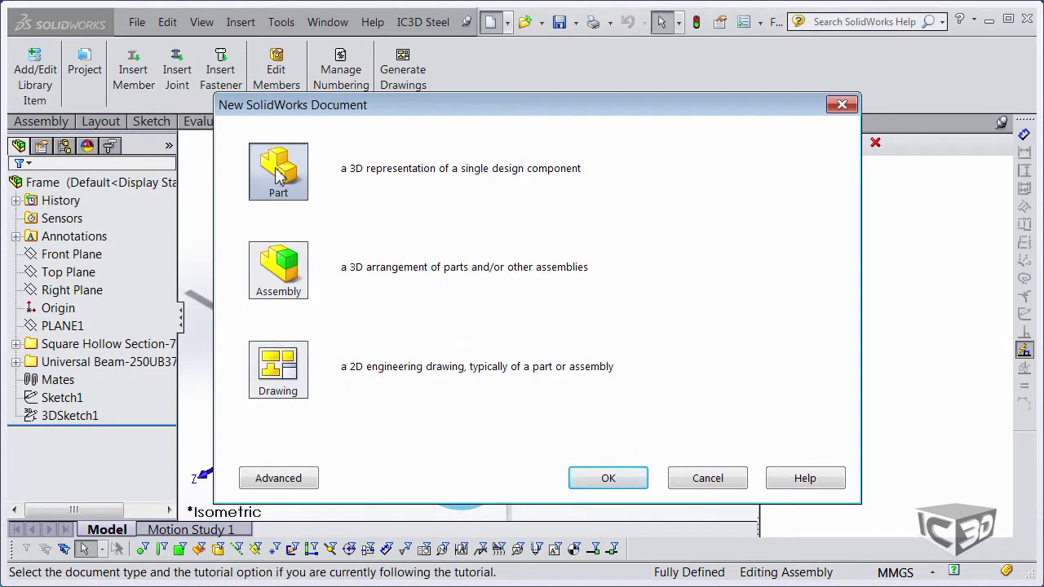
Step: Create a new part document and set its units to MMGS (millimeter, gram, second)
double_click(278, 176)
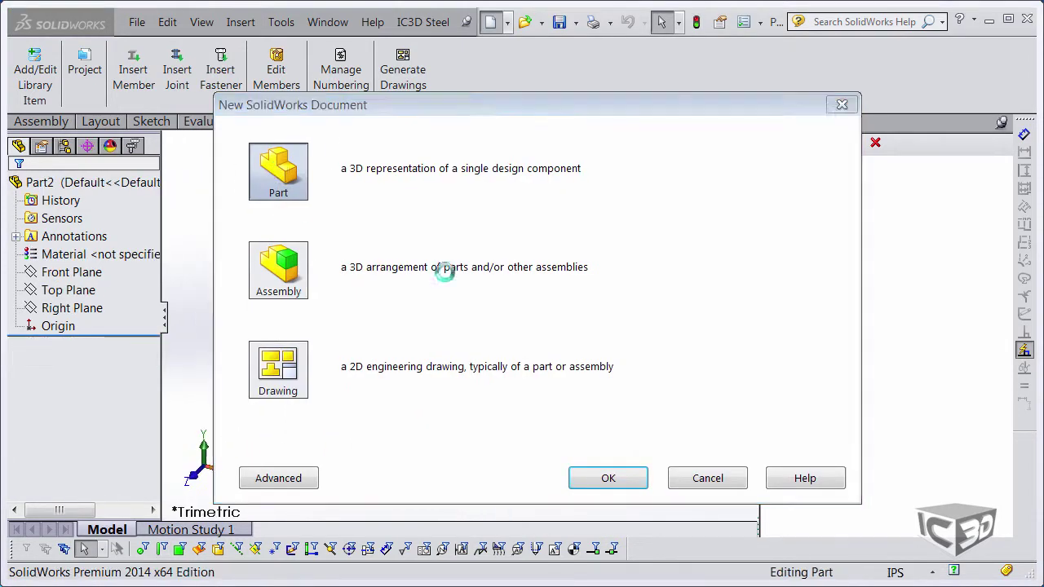
left_click(897, 573)
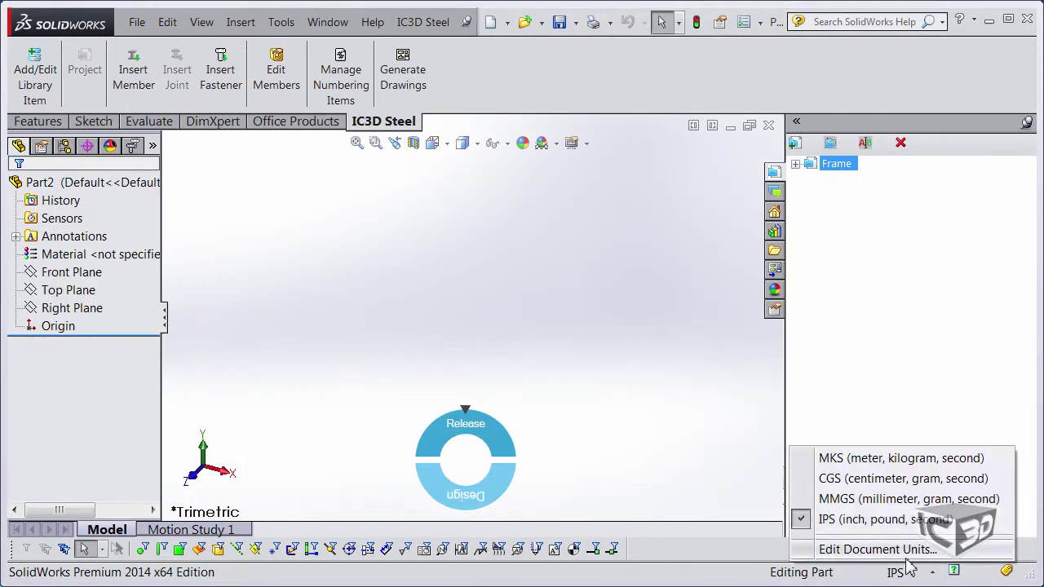
left_click(853, 499)
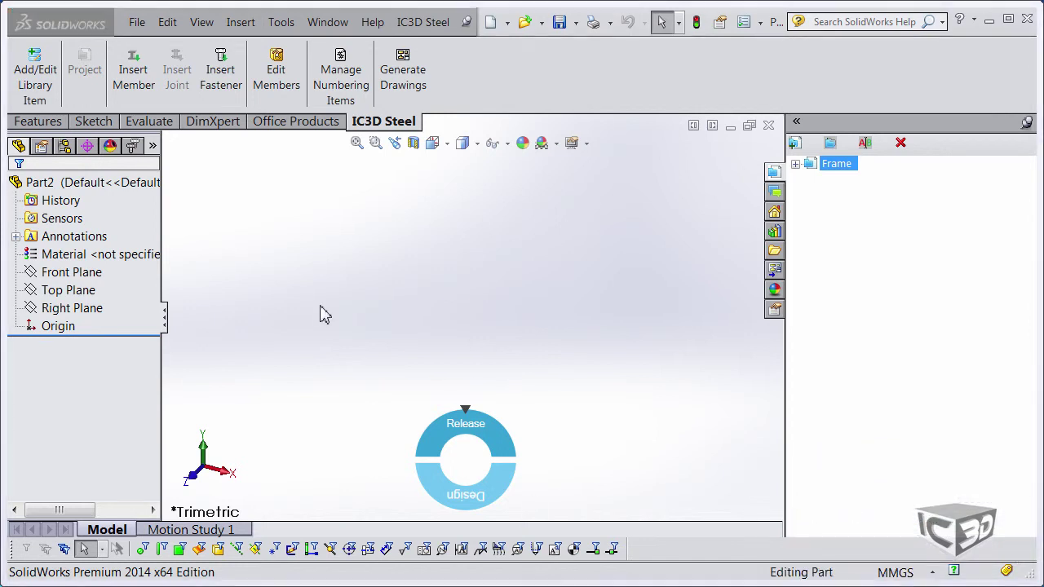
Step: Sketch a center rectangle about 70 by 73 mm around the origin on the Front Plane
left_click(81, 272)
left_click(97, 254)
right_click(215, 242)
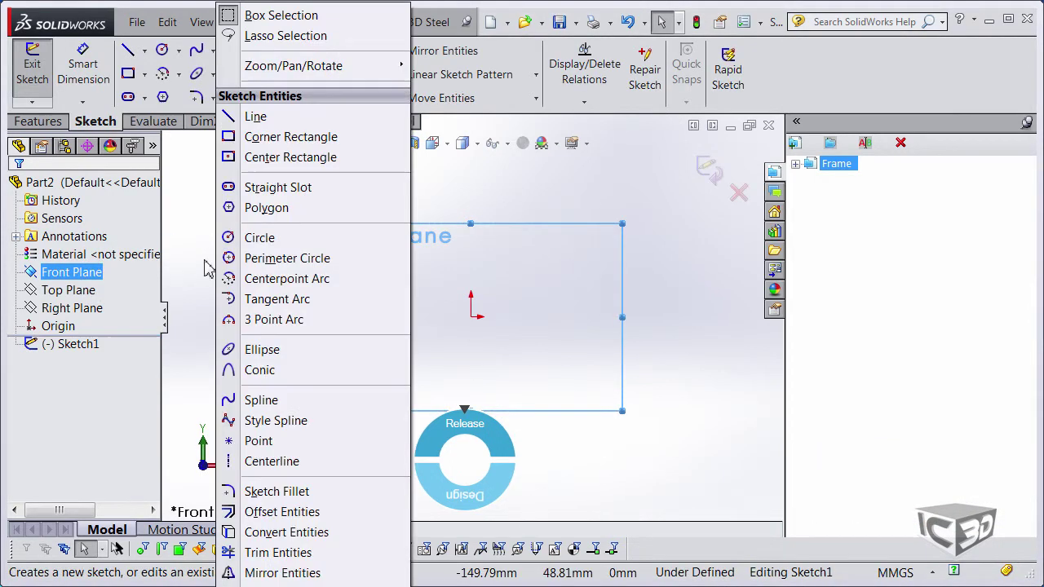
left_click(253, 156)
left_click_drag(470, 316, 411, 256)
key("Escape")
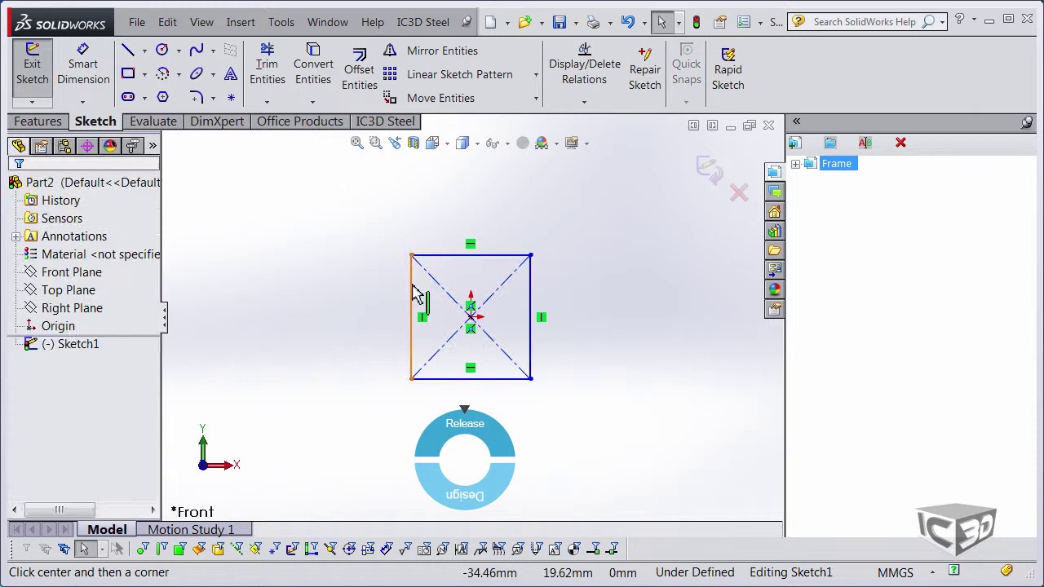
Step: Convert all four sides of the center rectangle to construction geometry
left_click(412, 291)
right_click(413, 291)
left_click(448, 213)
scroll(82, 401, "down", 5)
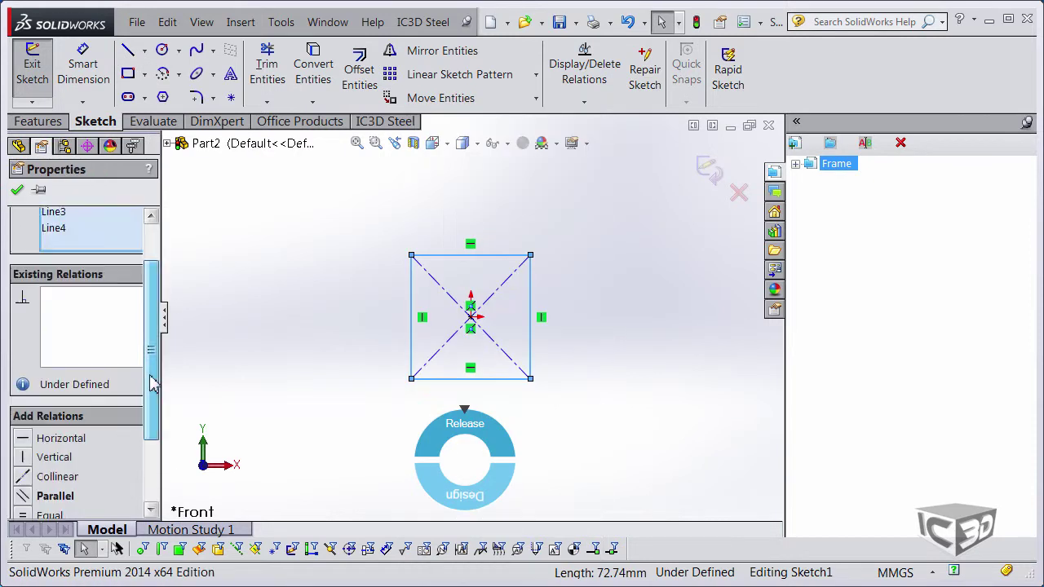
left_click(42, 484)
key("Escape")
Step: Dimension the construction rectangle's top side at 75 mm
right_click(233, 253)
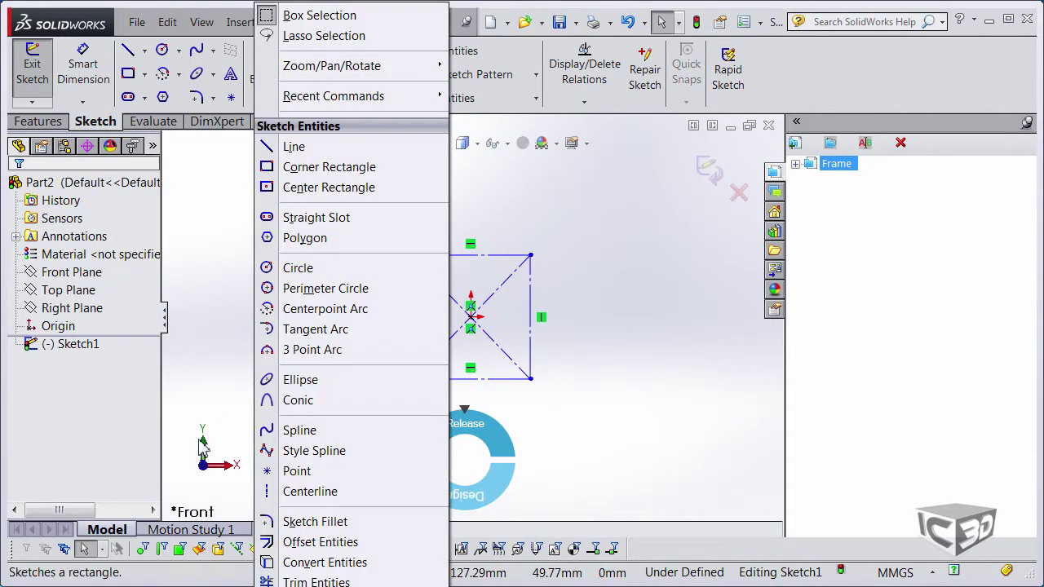
left_click(381, 3)
left_click(453, 255)
left_click(478, 228)
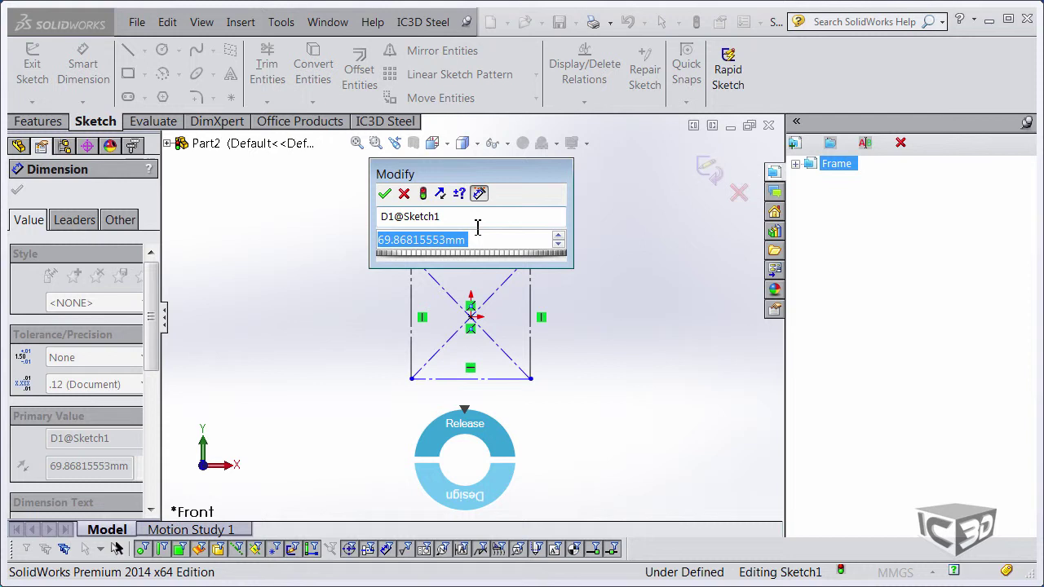
type("75")
left_click(384, 193)
left_click(347, 263)
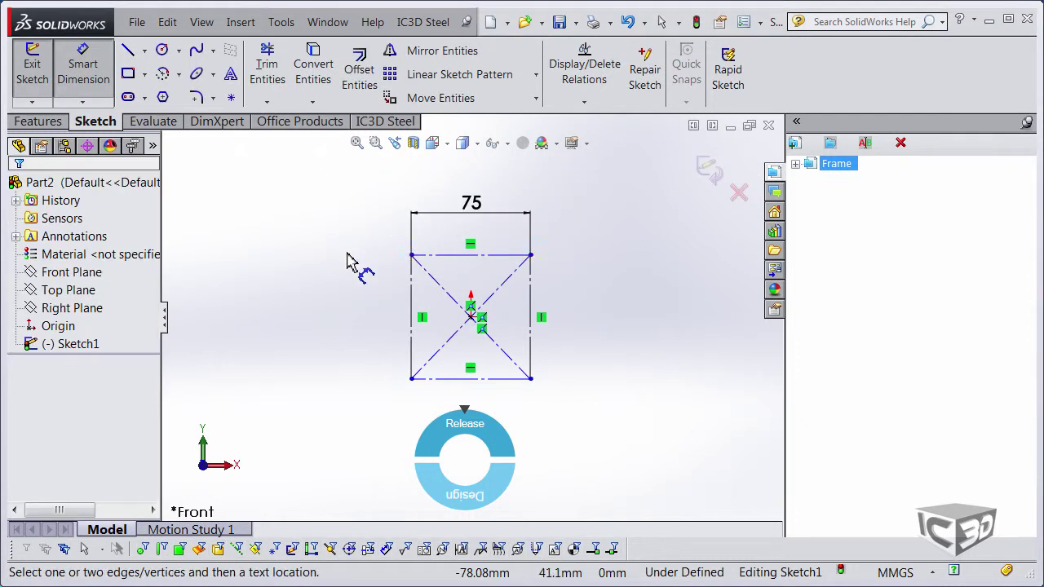
key("Escape")
Step: Add an Equal relation between the construction rectangle's top and left sides to make it square
left_click(470, 256)
left_click(410, 347, "ctrl")
scroll(87, 367, "down", 3)
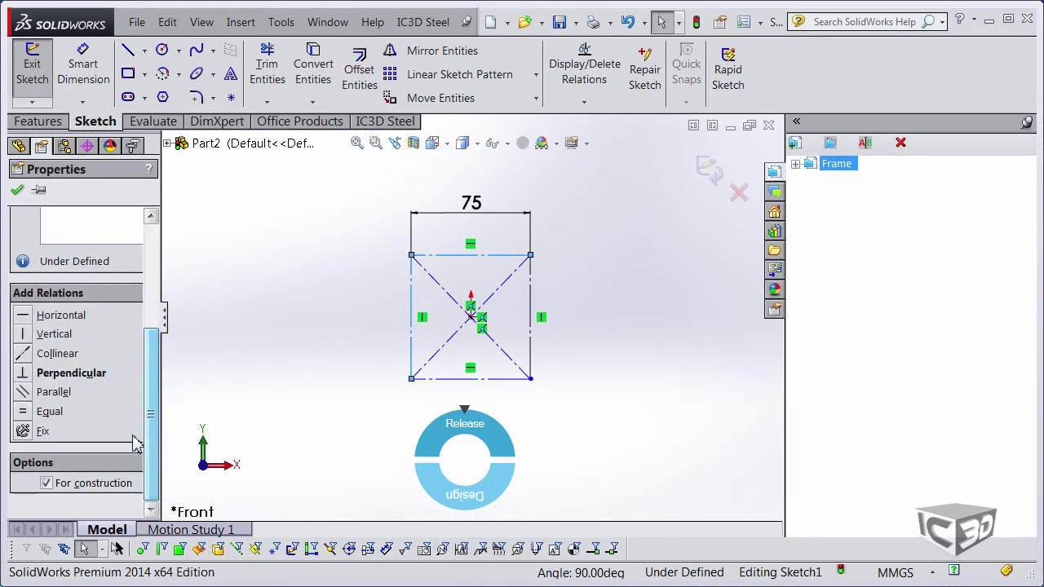
left_click(49, 412)
left_click(293, 276)
left_click(443, 214)
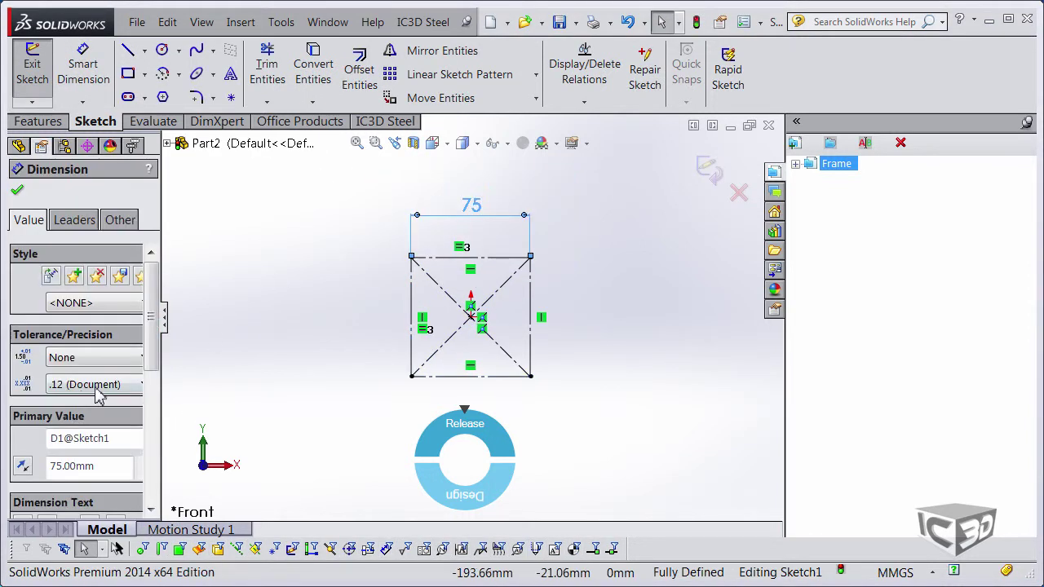
left_click(18, 190)
Step: Draw a corner rectangle about 172 by 92 mm enclosing the construction square and extending well past its right side
left_click(145, 75)
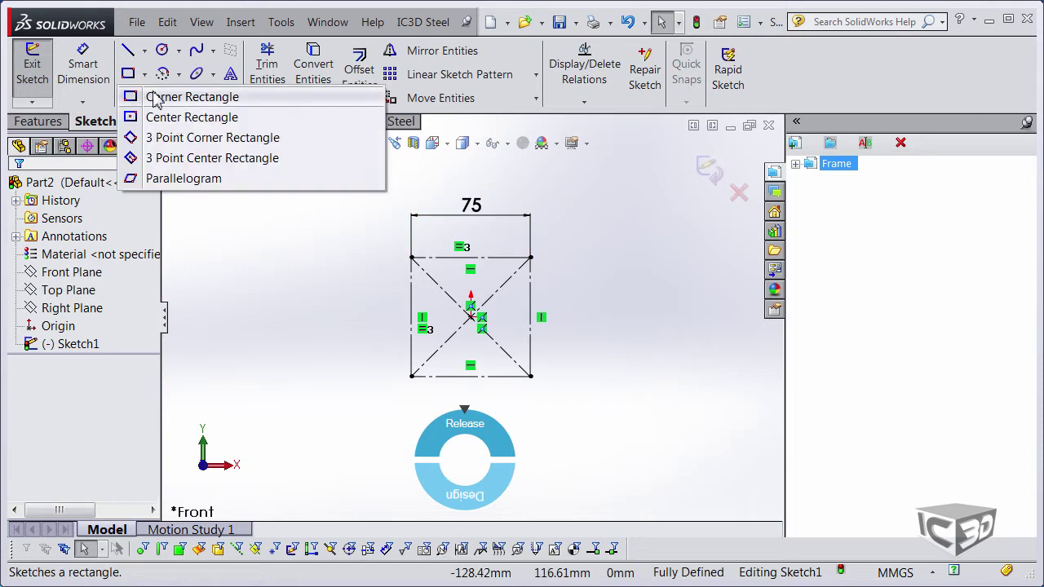
left_click(163, 98)
left_click(396, 250)
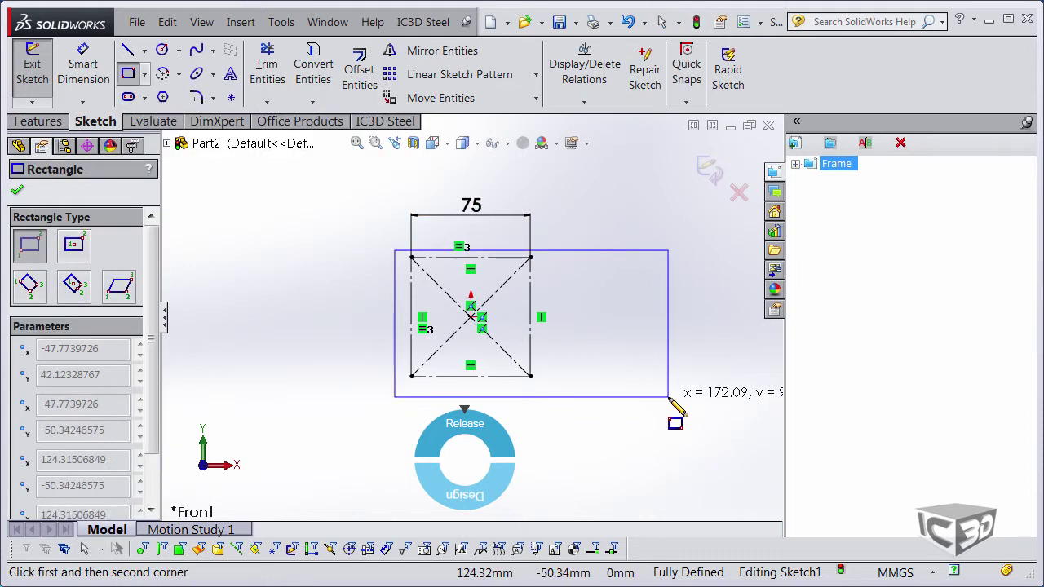
left_click(668, 397)
key("Escape")
Step: Dimension the outer rectangle's length with the equation "D1@Sketch1"*2, linked to the square's 75 mm width
right_click(291, 442)
left_click(83, 66)
left_click(571, 250)
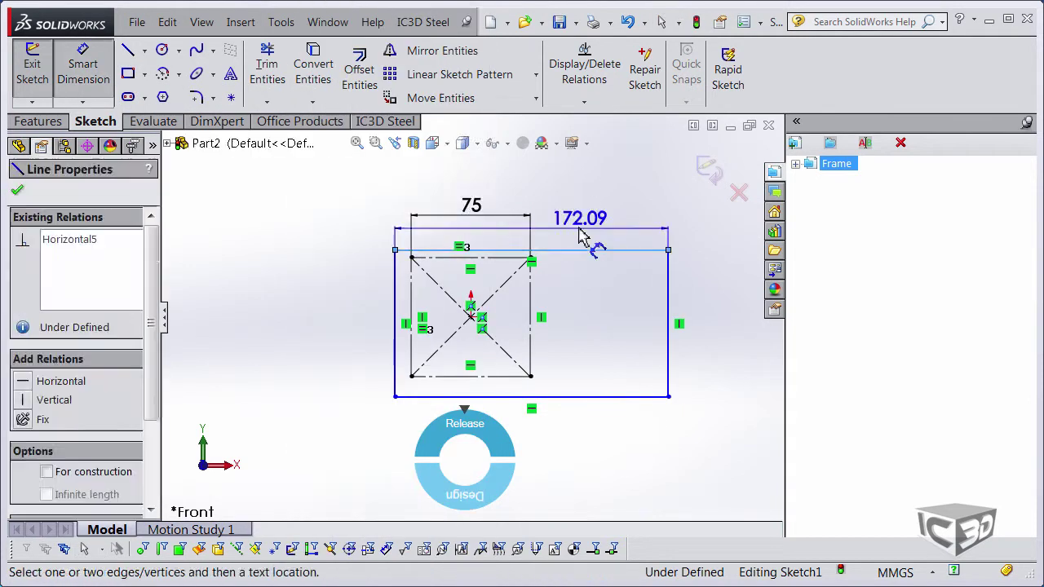
left_click(551, 193)
type("=")
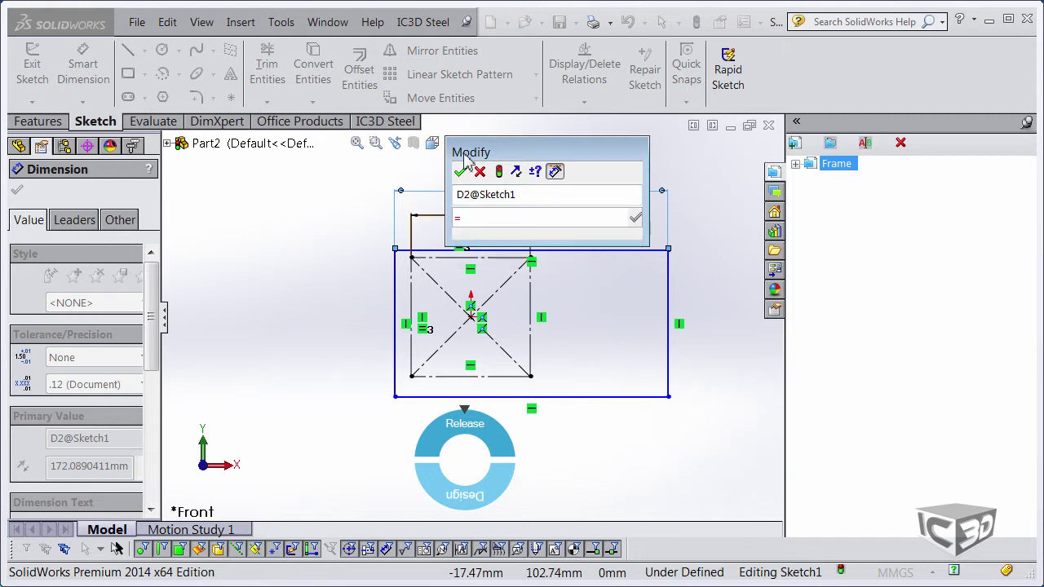
left_click_drag(505, 151, 225, 163)
left_click(493, 218)
type("*2")
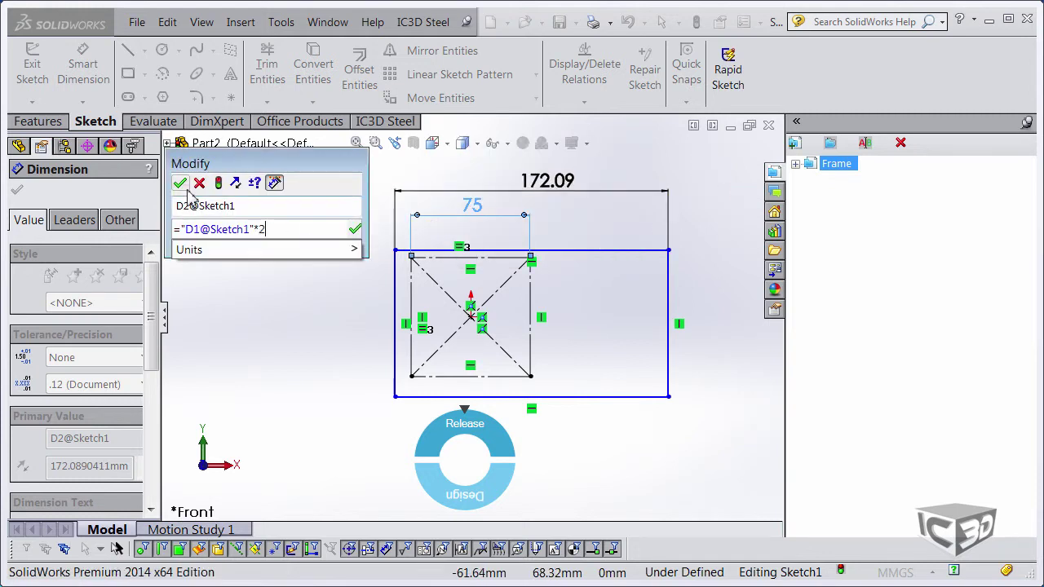
key("Return")
Step: Dimension the gap between the left sides of the outer rectangle and the construction square at 5 mm
left_click(397, 302)
left_click(411, 376)
left_click(389, 384)
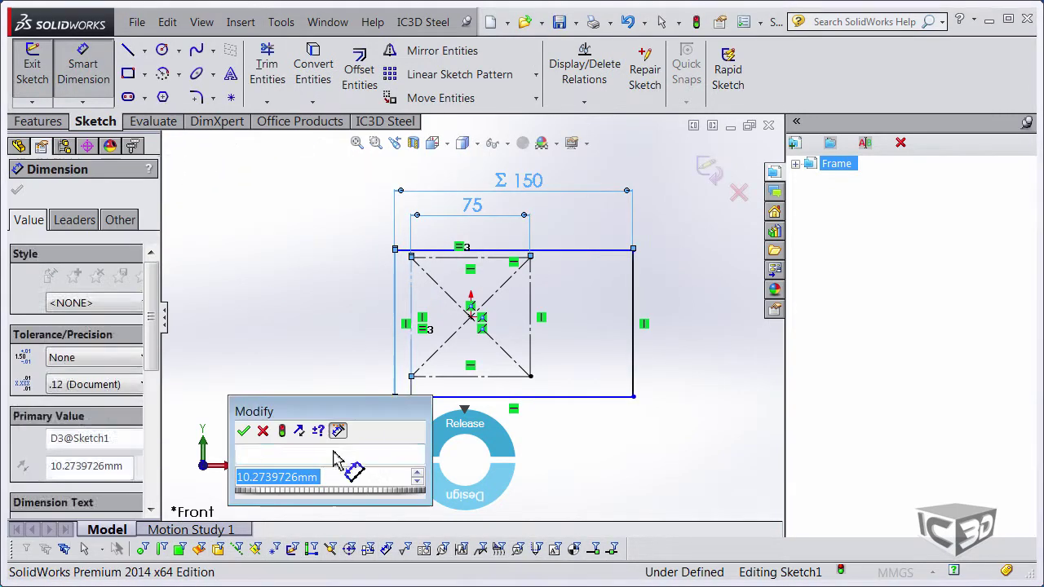
type("5")
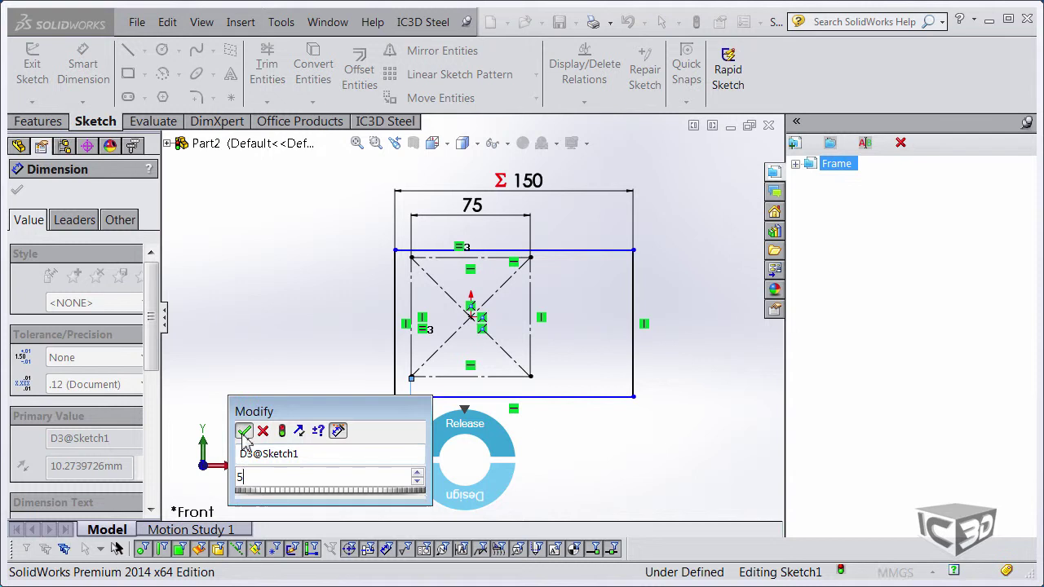
left_click(243, 431)
Step: Dimension the outer rectangle's height with the equation "D1@Sketch1"+5, linked to the square's 75 mm width
left_click(403, 310)
left_click(327, 305)
type("80")
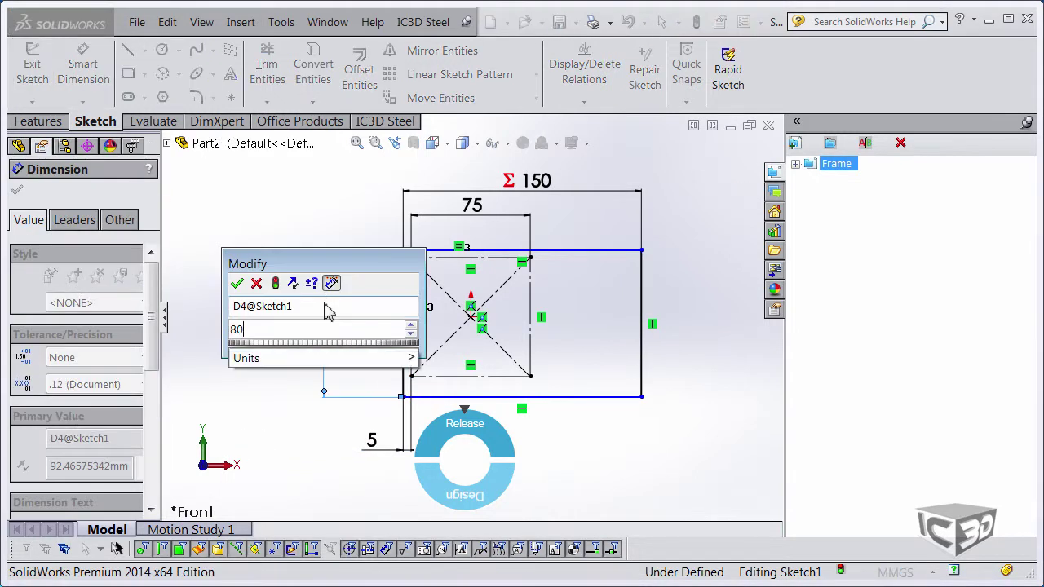
key("BackSpace")
key("BackSpace")
type("=")
left_click(472, 205)
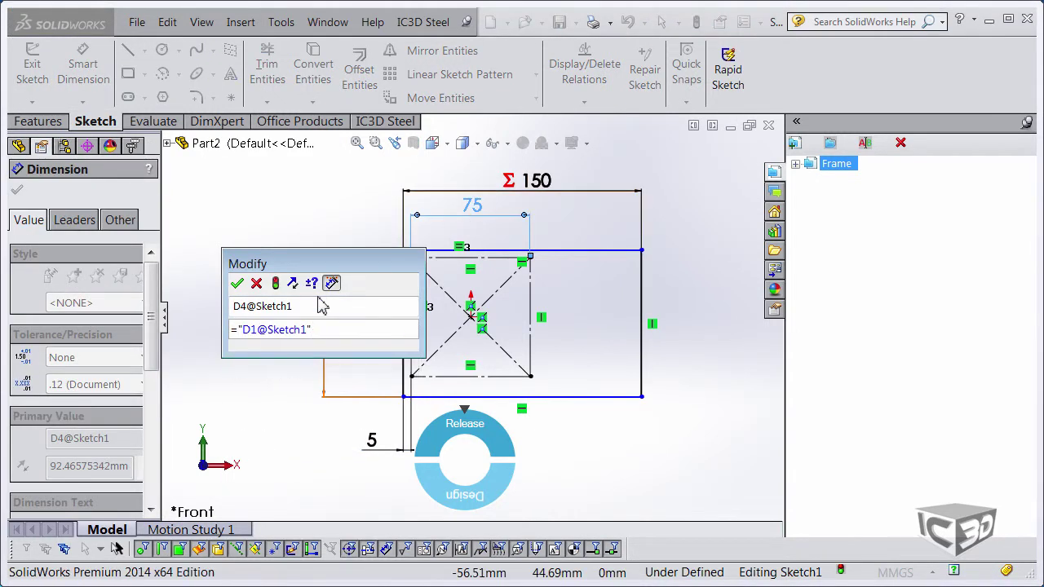
type("+5")
left_click(238, 283)
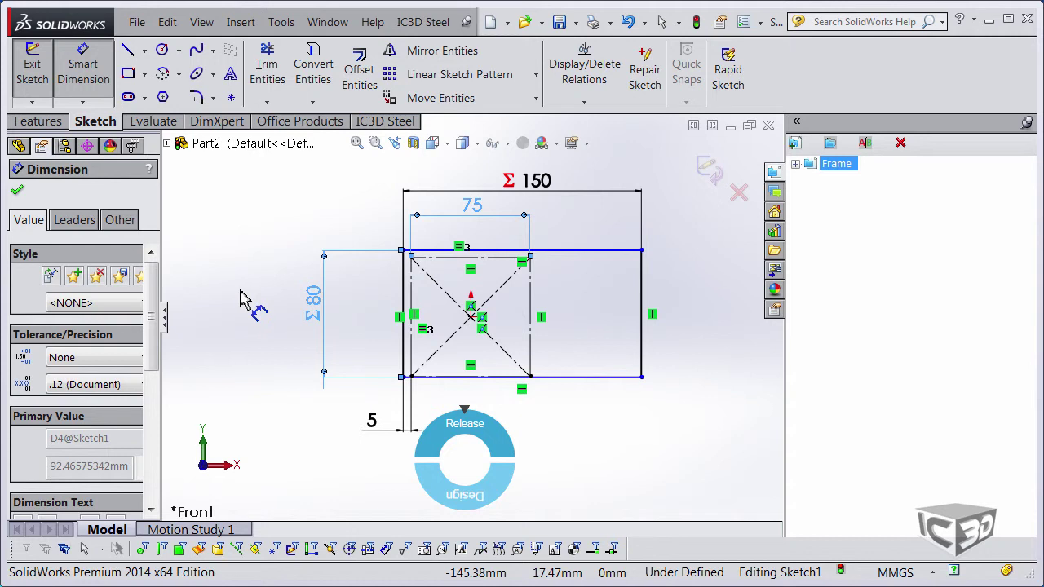
left_click(242, 291)
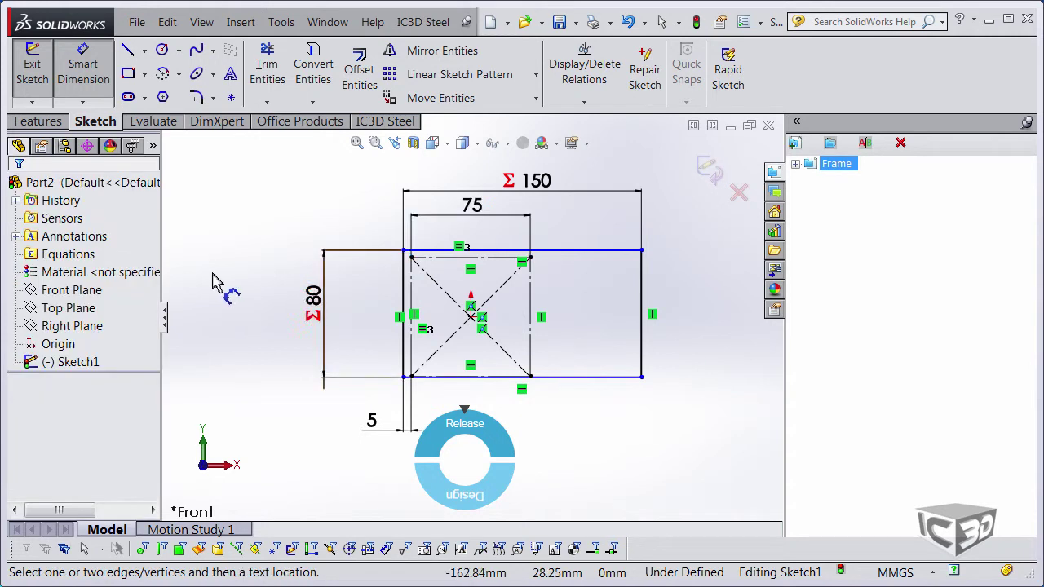
Step: Draw a horizontal centerline between the midpoints of the outer rectangle's left and right sides
right_click(212, 279)
left_click(245, 567)
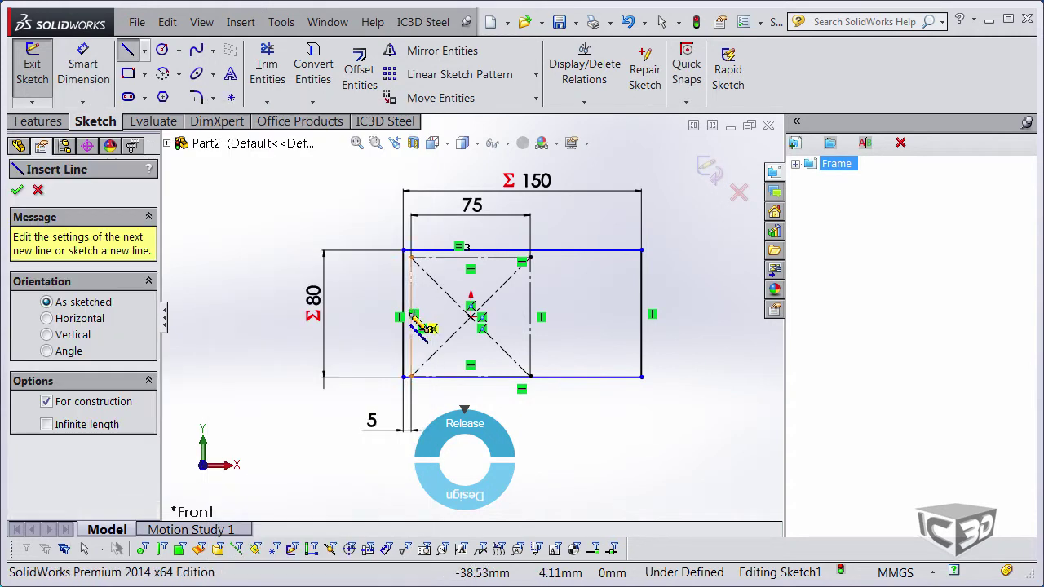
left_click(403, 313)
left_click(640, 313)
key("Escape")
Step: Make the horizontal centerline coincident with the origin to fully define the sketch
left_click(510, 314)
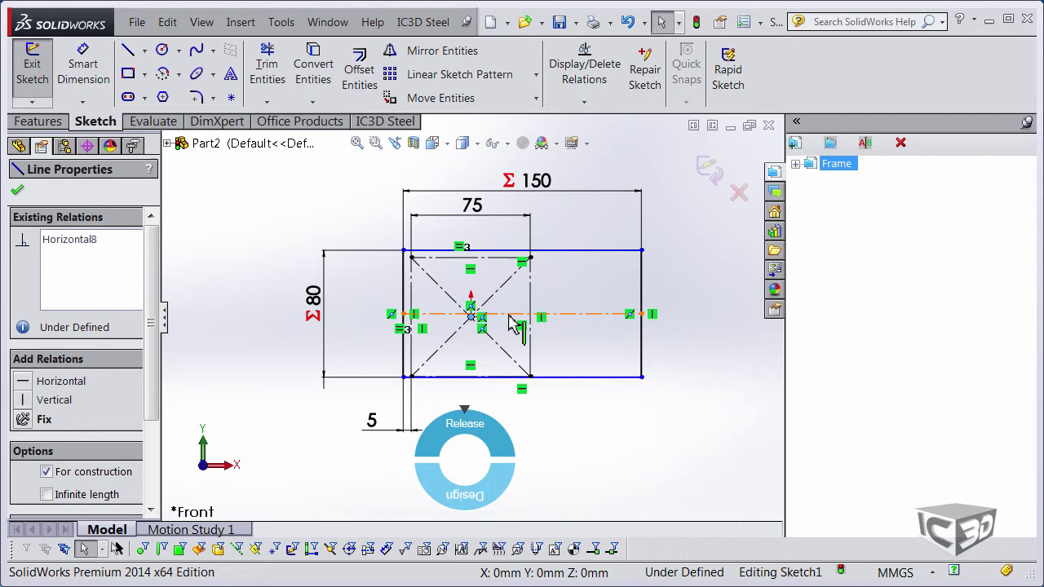
left_click(470, 317, "ctrl")
left_click_drag(153, 370, 153, 443)
left_click(23, 412)
left_click(272, 351)
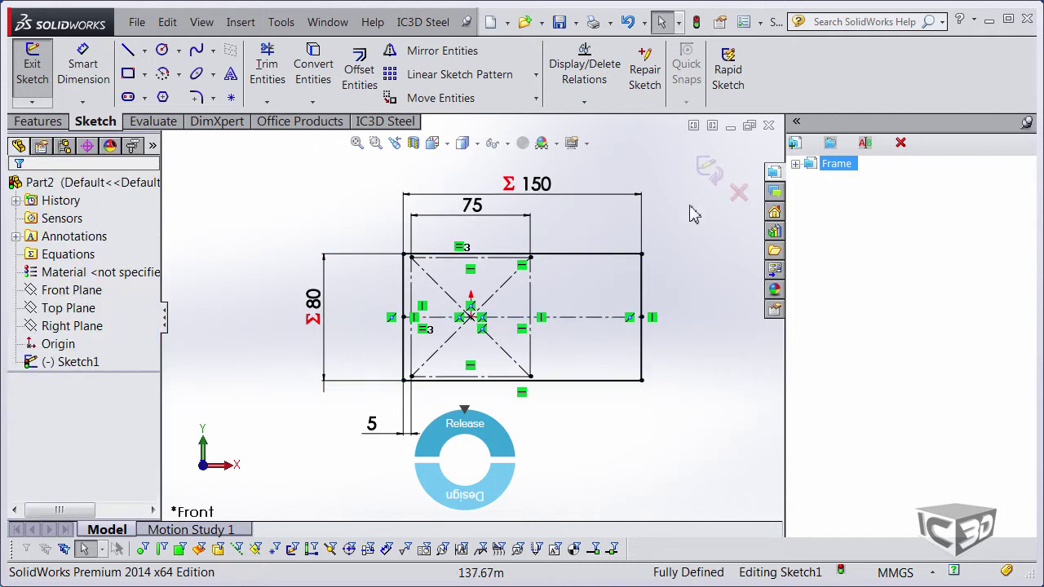
Step: Finish the sketch and extrude the outer rectangle 6 mm as a boss
left_click(708, 168)
left_click(62, 121)
left_click(41, 73)
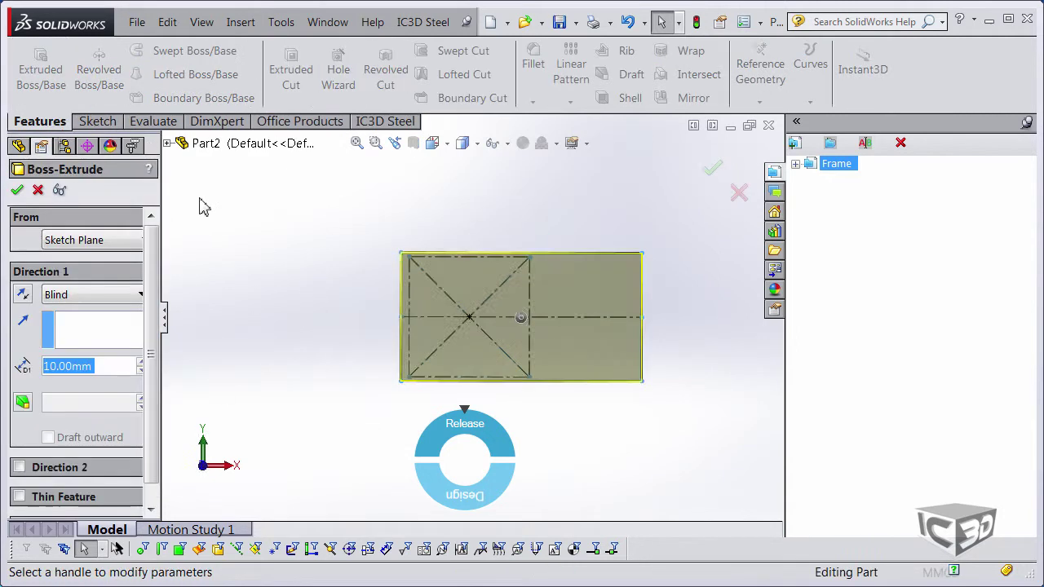
type("6")
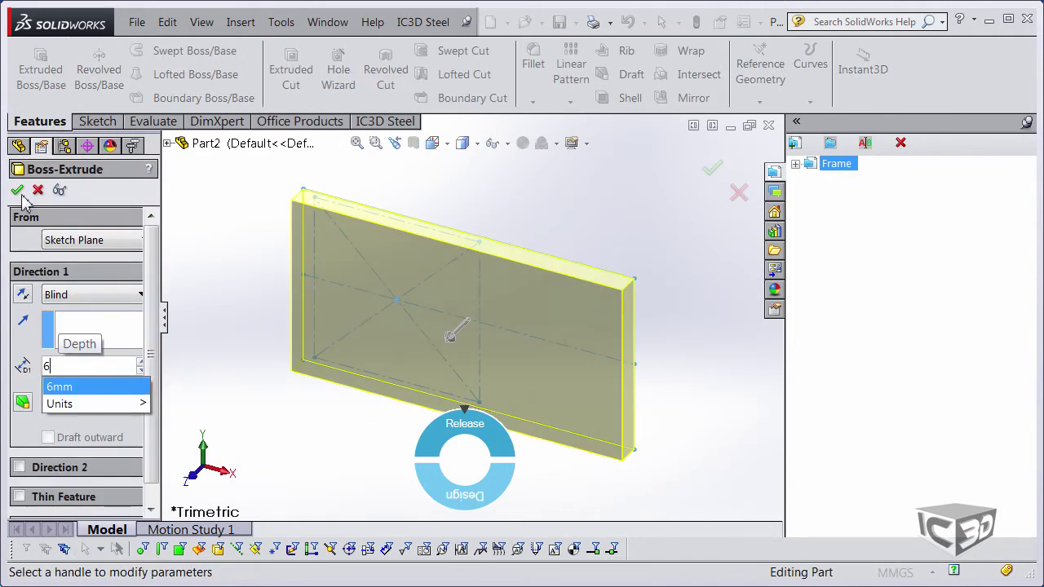
left_click(17, 193)
left_click(17, 192)
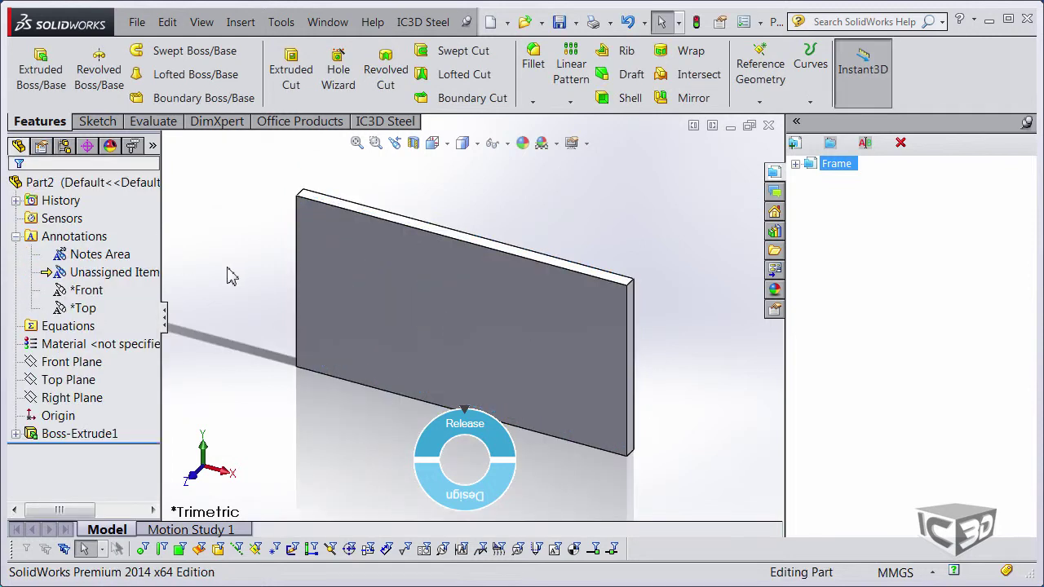
Step: Show the plate extrusion's underlying sketch in the model
left_click(16, 433)
left_click(78, 451)
left_click(261, 398)
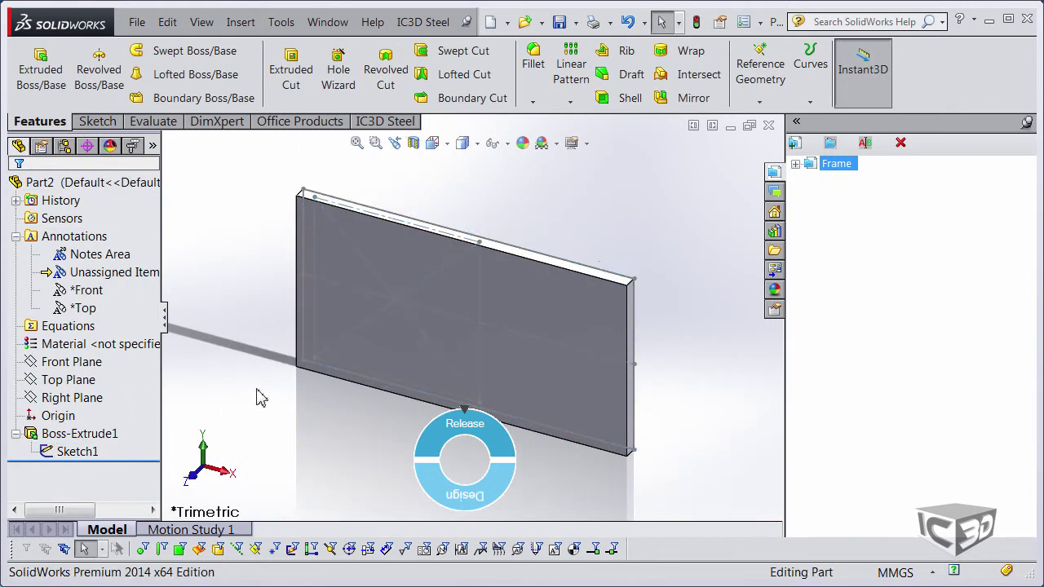
Step: Start a sketch on the Front Plane and draw a small circle above the centerline near the plate's right end
left_click(61, 361)
left_click(70, 337)
right_click(582, 215)
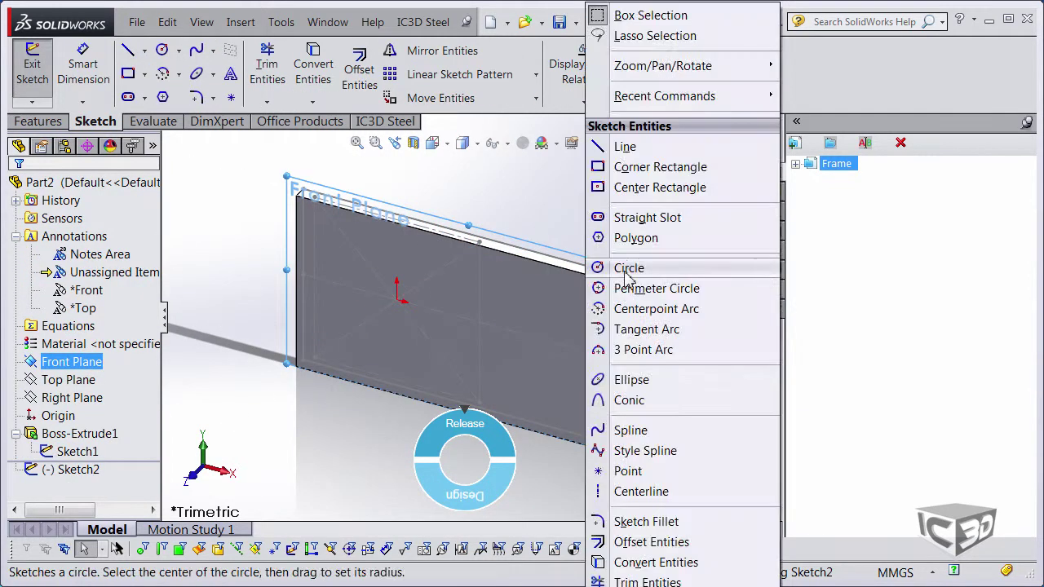
left_click(613, 268)
left_click_drag(576, 311, 590, 313)
key("Escape")
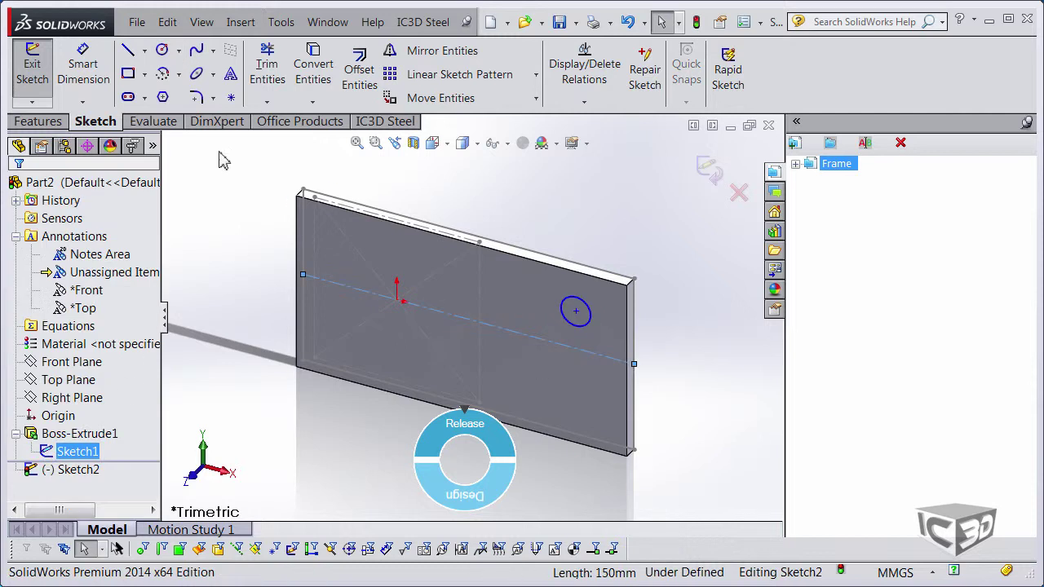
Step: Make the horizontal mid-line construction geometry and dimension the circle's centre 35 mm from the plate's right end
left_click(459, 318)
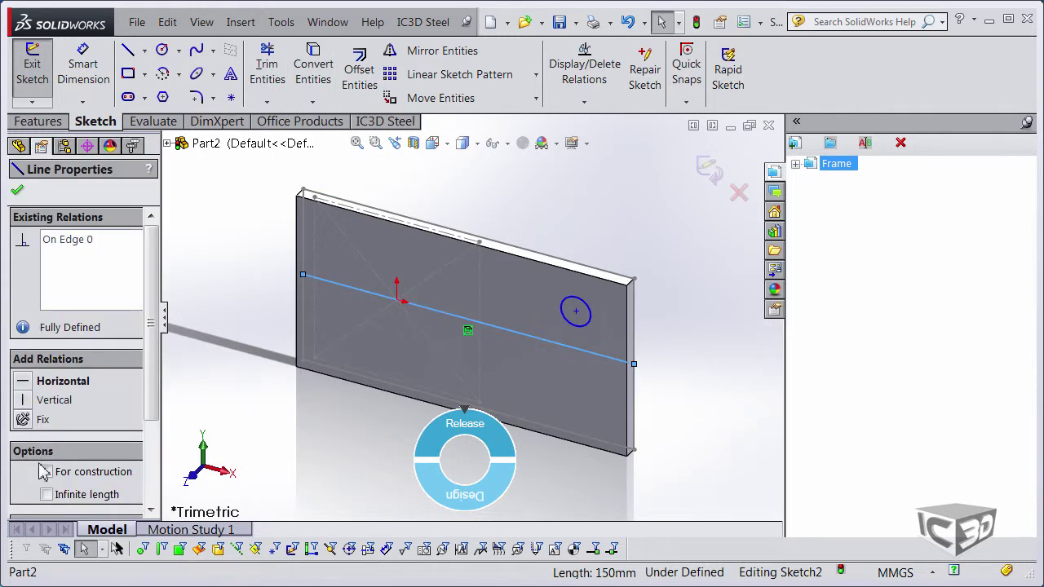
left_click(277, 416)
right_click(213, 426)
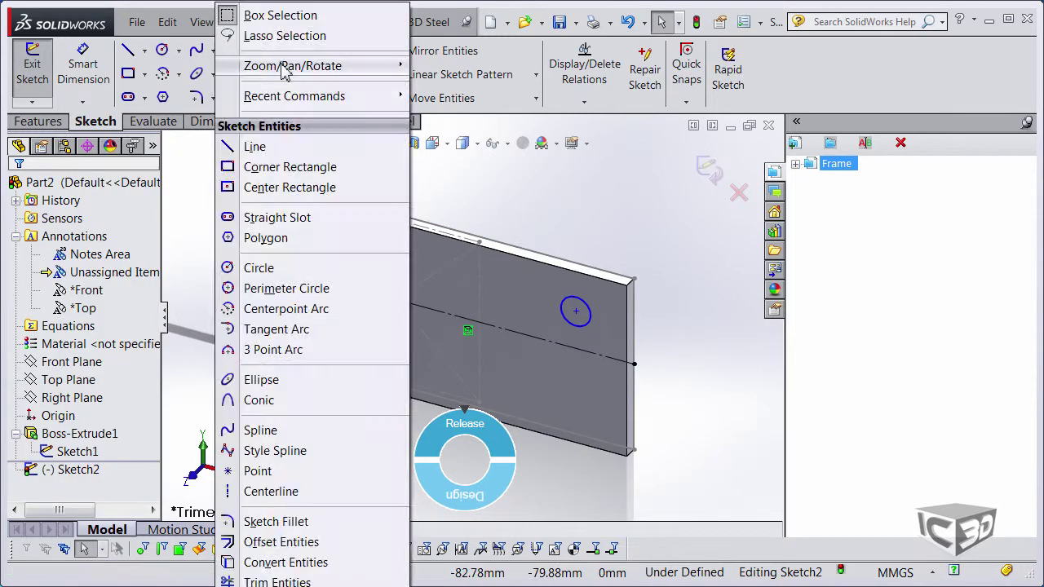
left_click(232, 4)
left_click(576, 312)
left_click(638, 327)
left_click(597, 236)
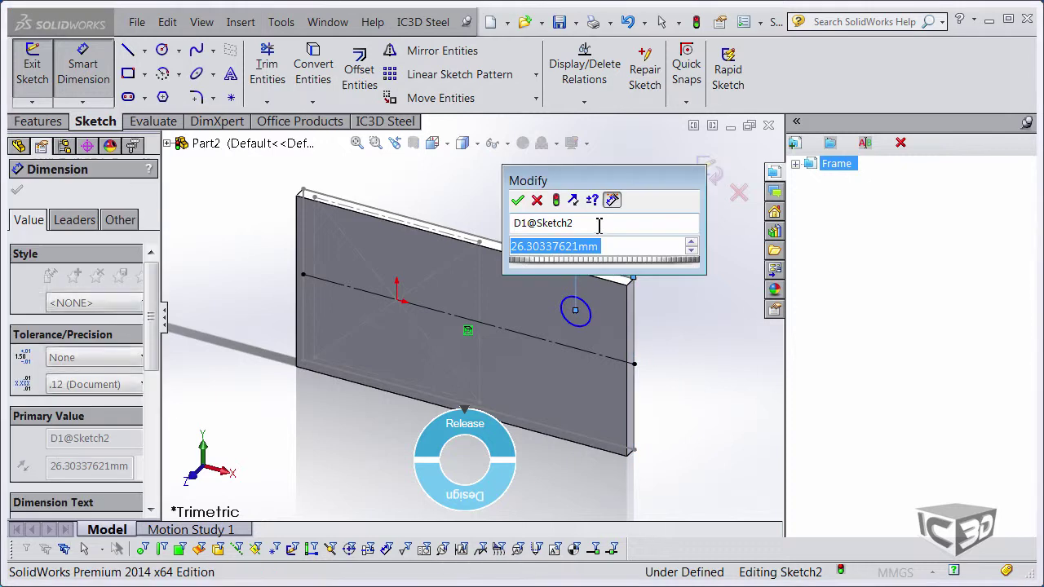
type("35")
key("Return")
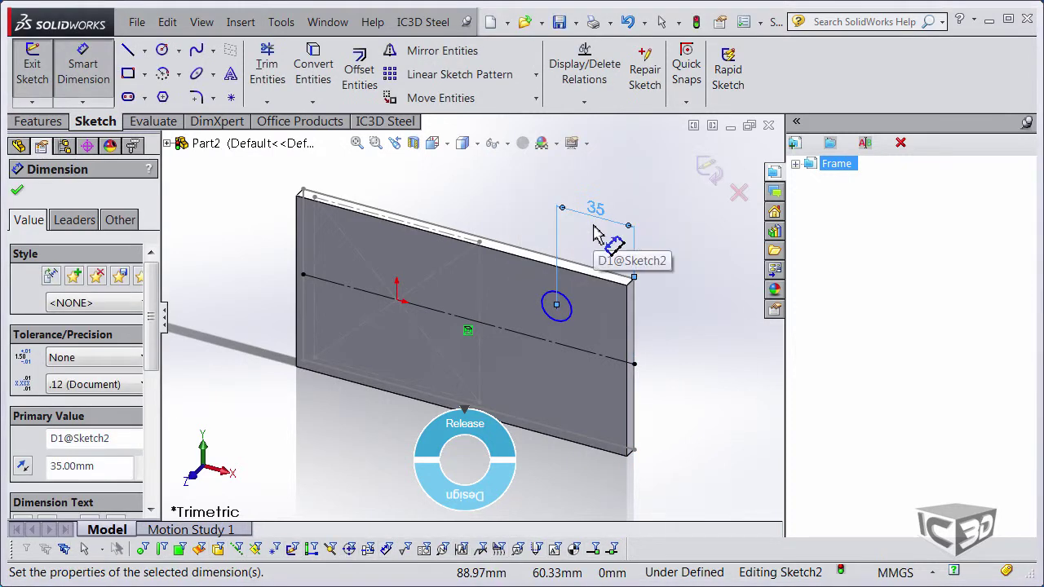
Step: Dimension the circle's centre 25 mm below the plate's upper edge
left_click(558, 306)
left_click(587, 268)
left_click(687, 318)
type("25")
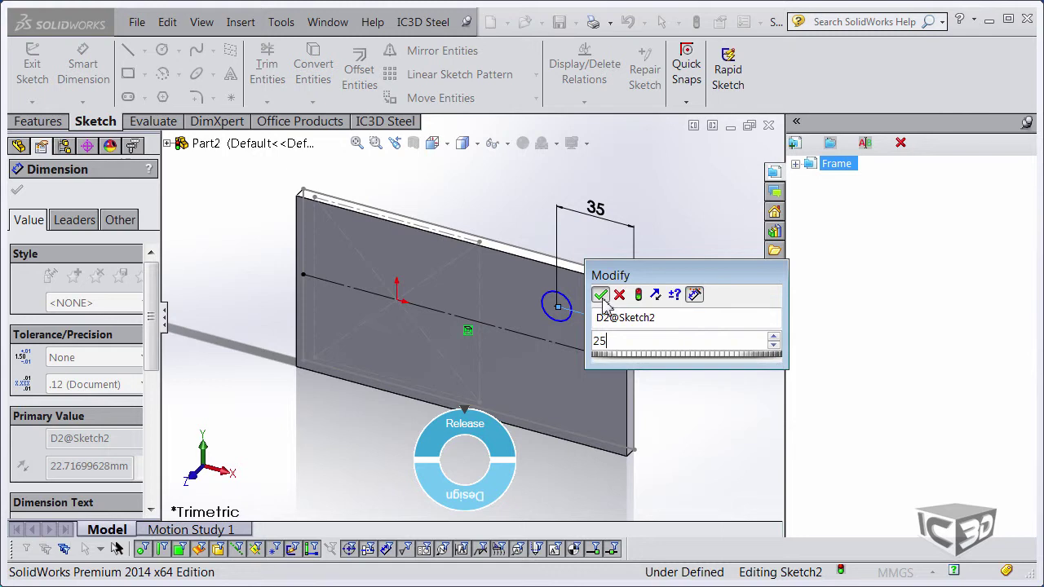
left_click(600, 295)
Step: Dimension the circle's diameter as 16 mm to fully define the hole sketch
left_click(542, 310)
left_click(514, 216)
type("16")
key("Return")
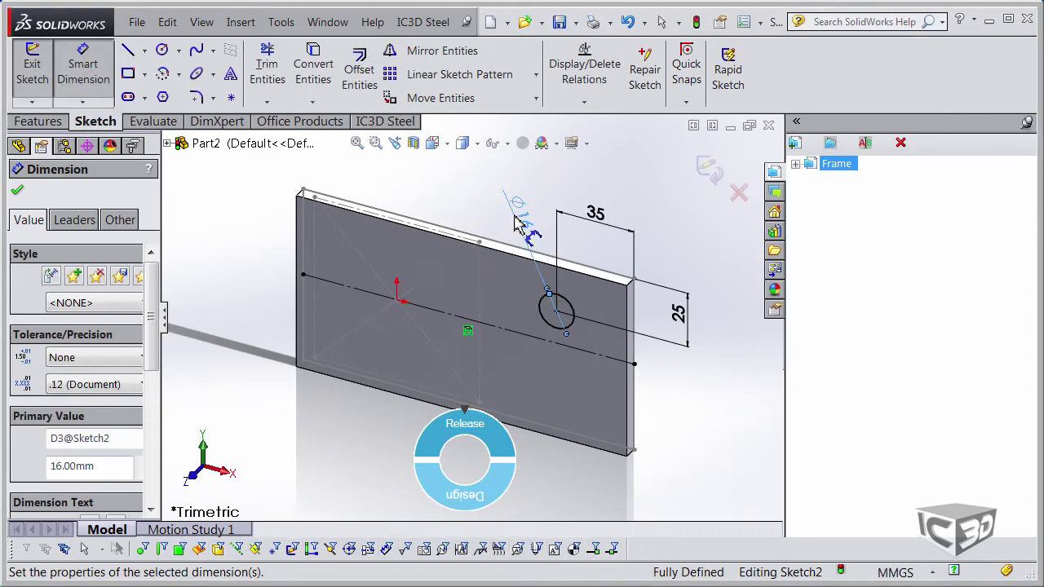
Step: Mirror the 16 mm circle about the horizontal centerline to create the second hole profile
left_click(432, 52)
left_click(569, 323)
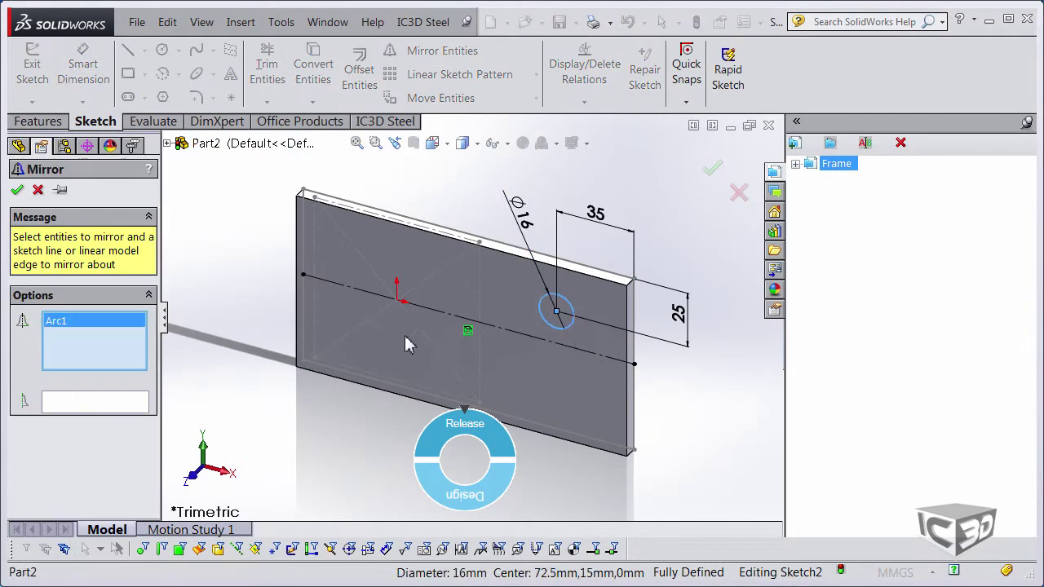
right_click(411, 345)
left_click(460, 318)
left_click(17, 190)
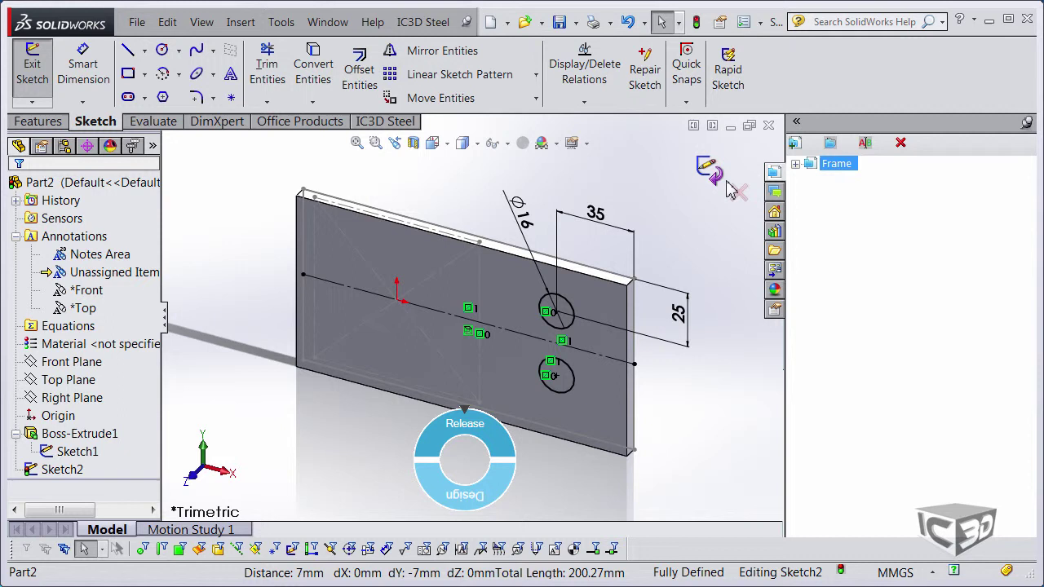
Step: Finish the hole sketch and extrude-cut both circles through the plate, blind 6 mm with the second direction enabled
left_click(712, 168)
left_click(291, 69)
left_click(167, 144)
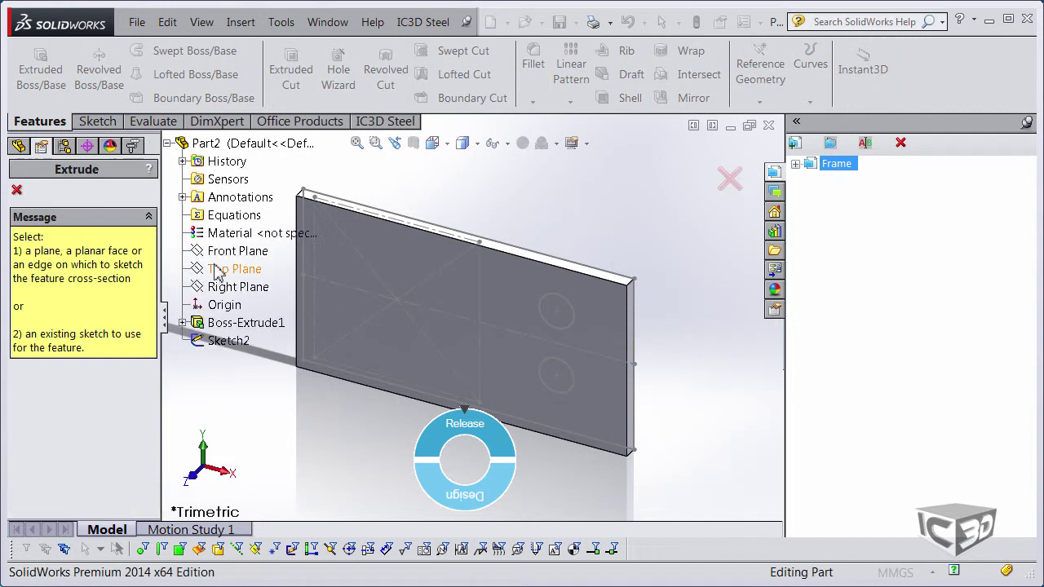
left_click(222, 341)
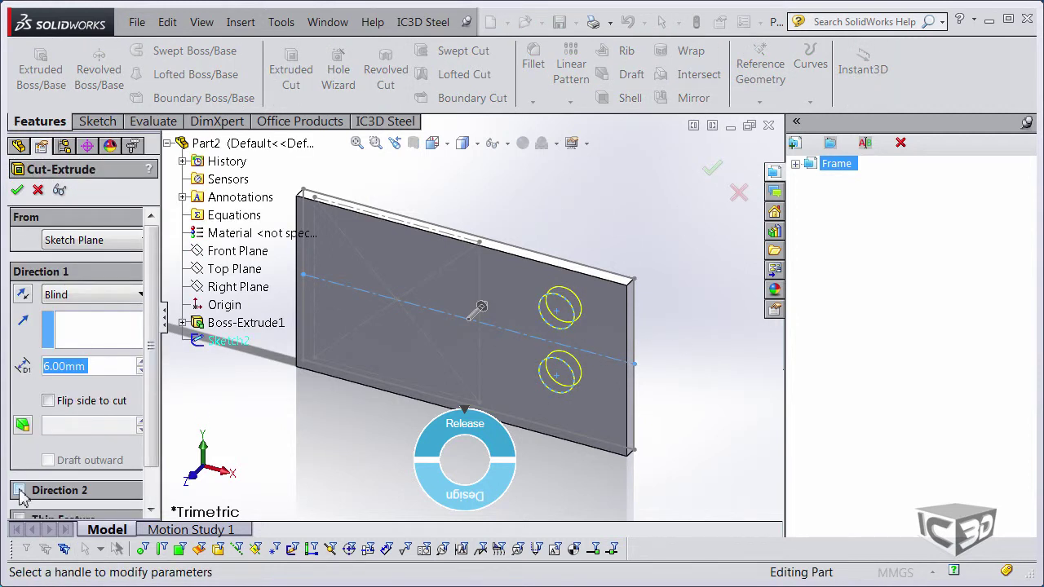
left_click(18, 490)
scroll(130, 424, "down", 3)
left_click(17, 189)
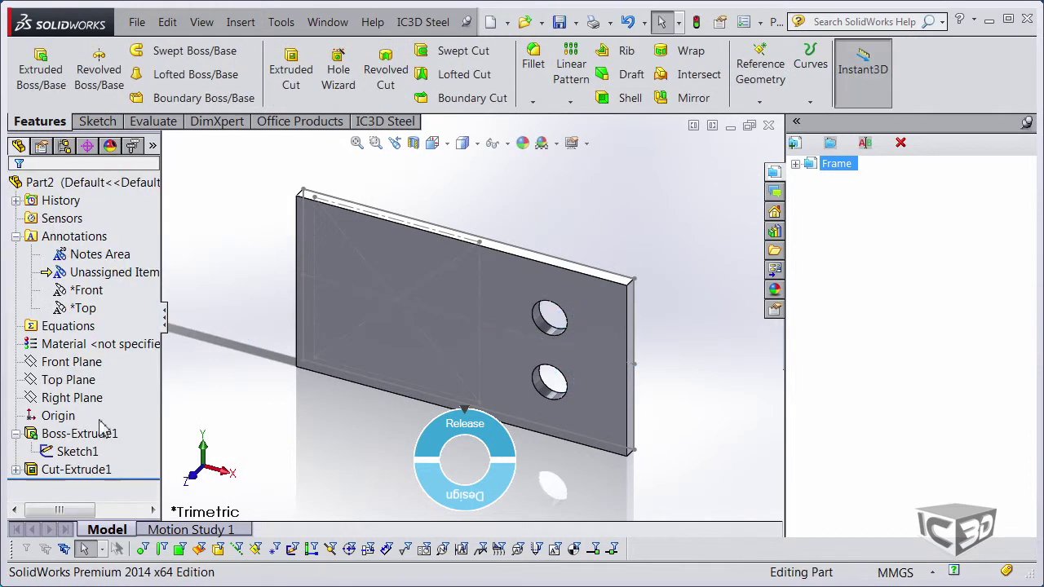
Step: Expand the cut feature in the feature tree and show the feature dimensions of the part
left_click(15, 470)
left_click(77, 486)
left_click(76, 469)
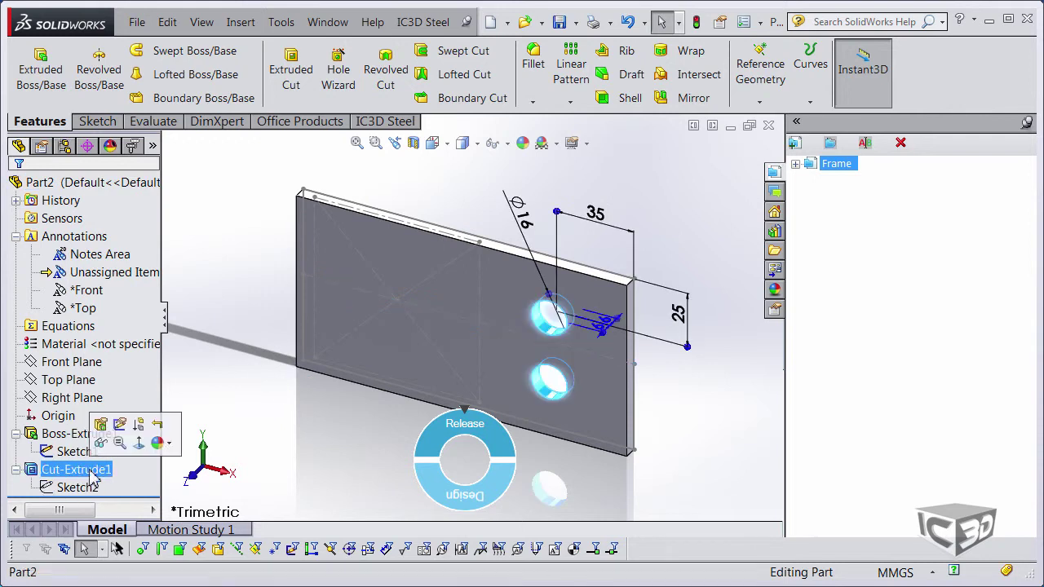
left_click(75, 434)
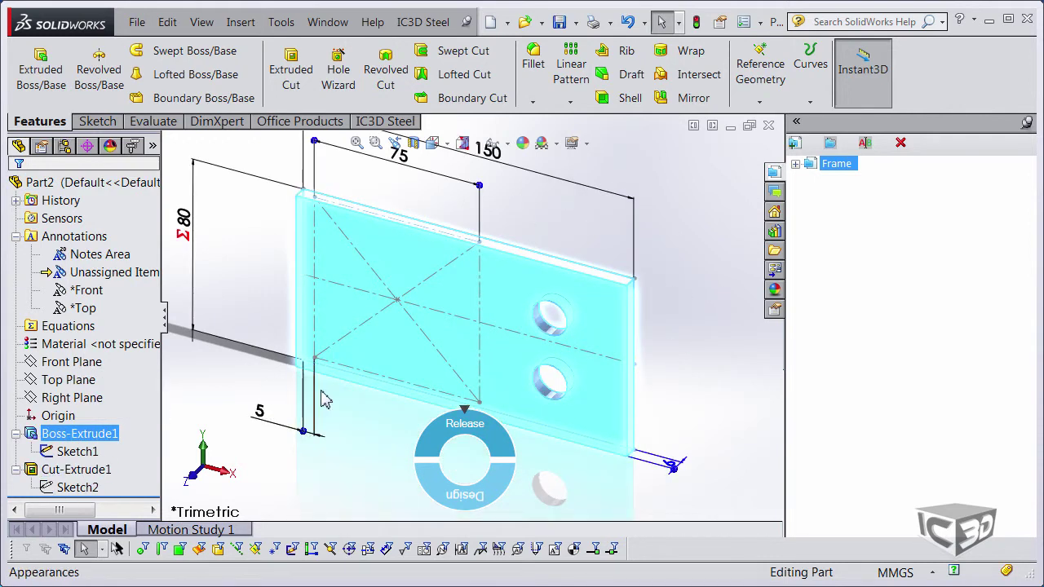
right_click(86, 441)
right_click(70, 238)
left_click(203, 301)
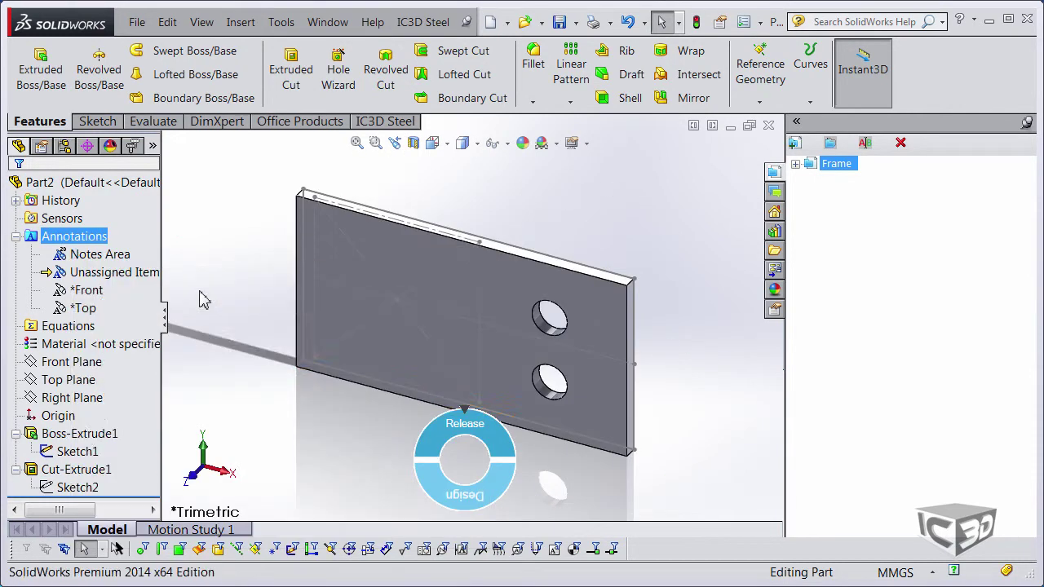
left_click(83, 436)
left_click(226, 366)
Step: Link the cut's first-direction depth to the plate thickness with the equation ="D1@Boss-Extrude1"*2
left_click(75, 469)
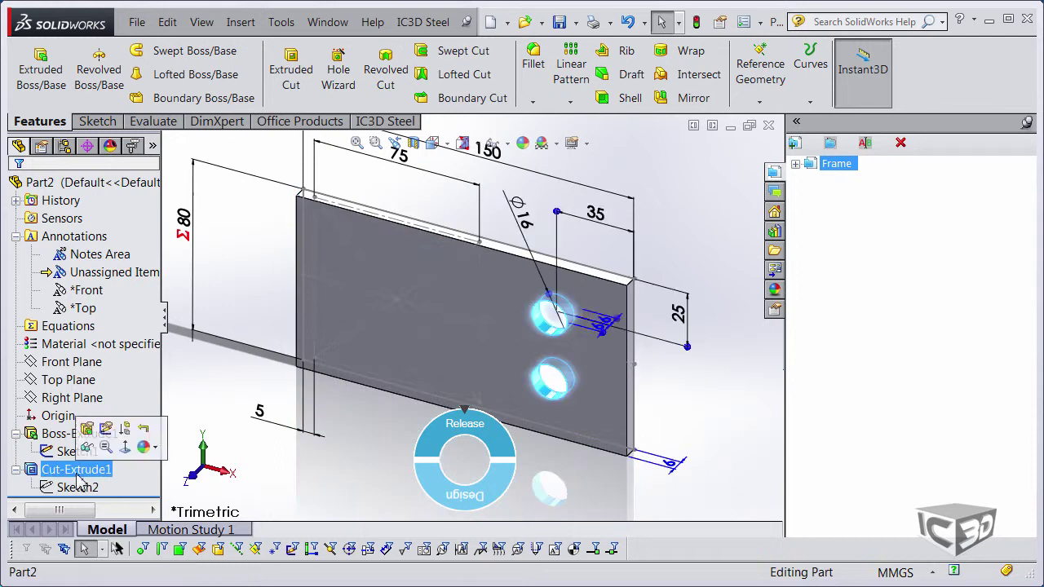
left_click(610, 320)
double_click(610, 320)
type("=")
left_click(670, 463)
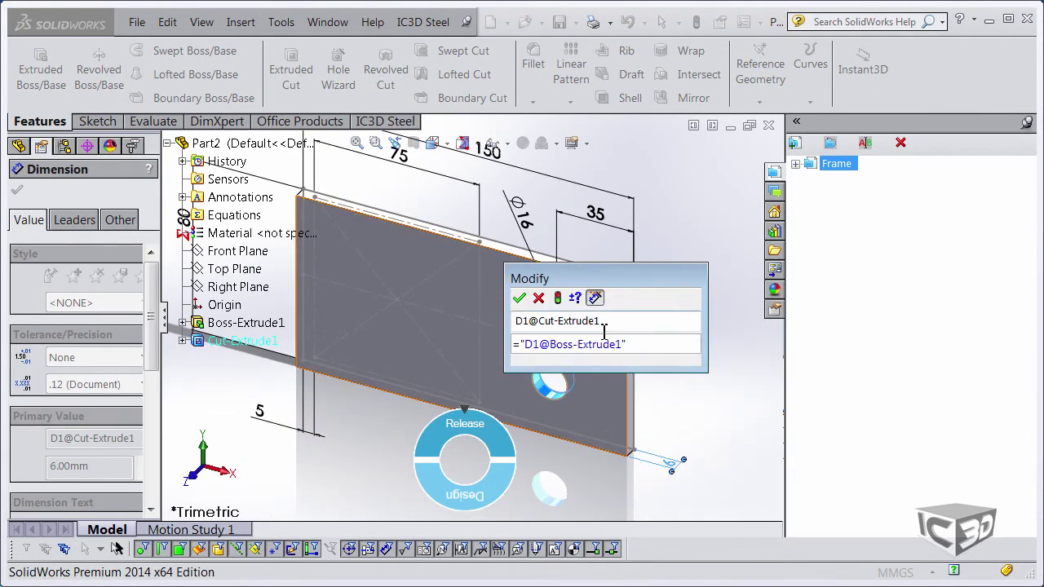
type("*2")
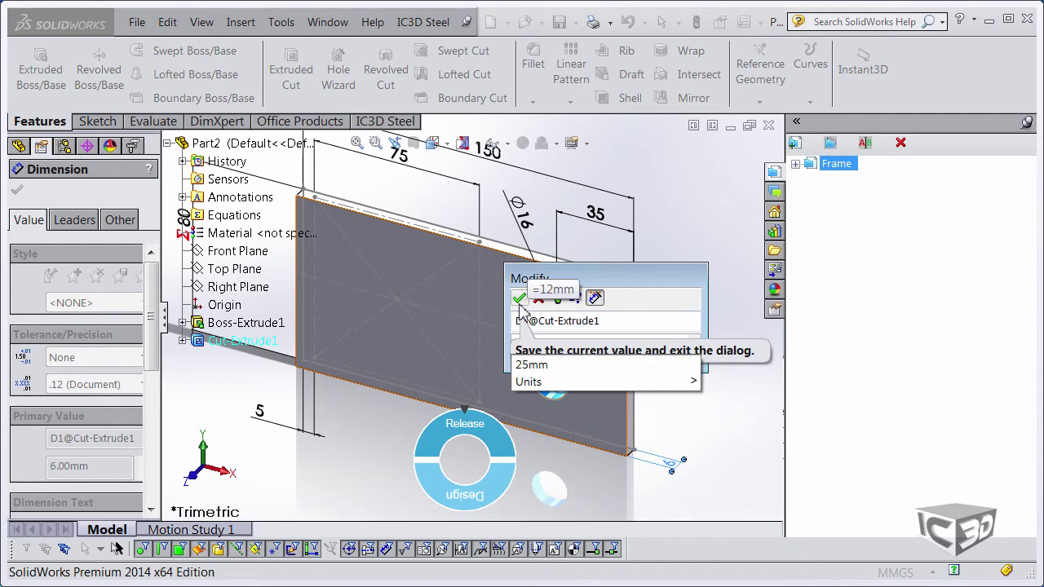
left_click(520, 303)
left_click(685, 364)
Step: Set the cut's second-direction depth equal to its first-direction depth by equation, and hide the feature dimensions
double_click(599, 330)
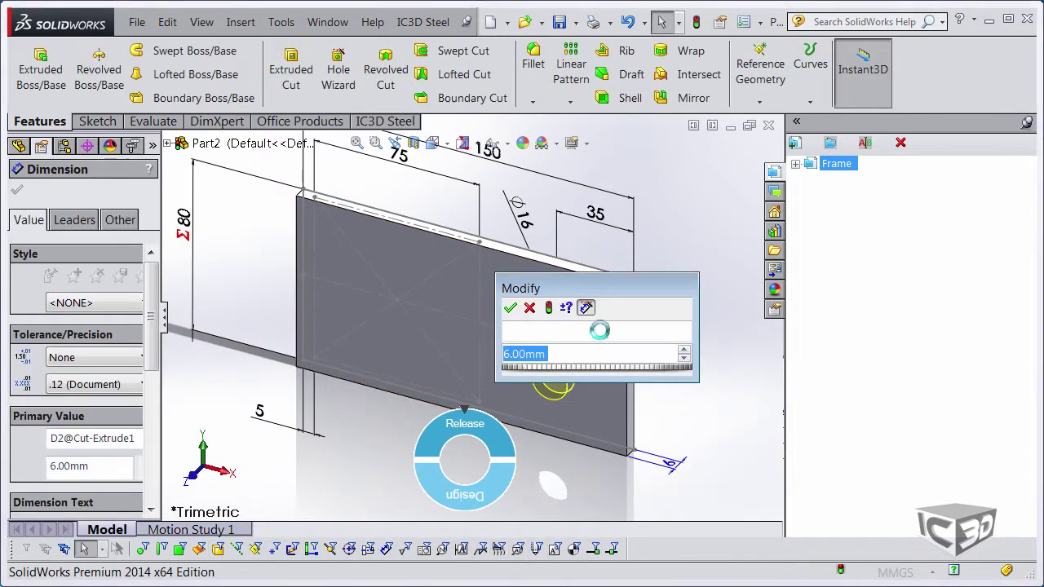
type("=")
left_click_drag(546, 288, 339, 288)
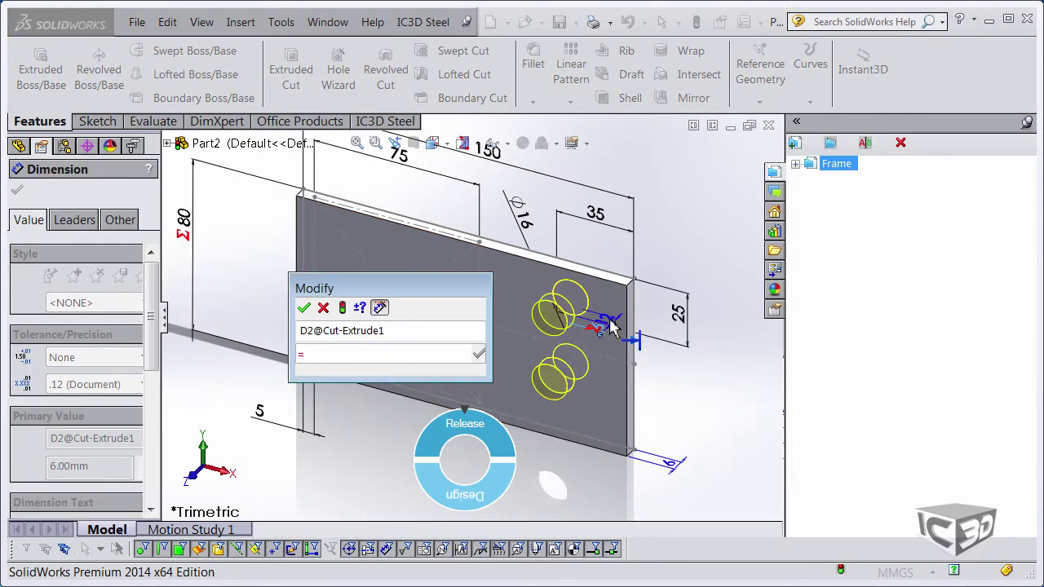
left_click(611, 326)
left_click(303, 307)
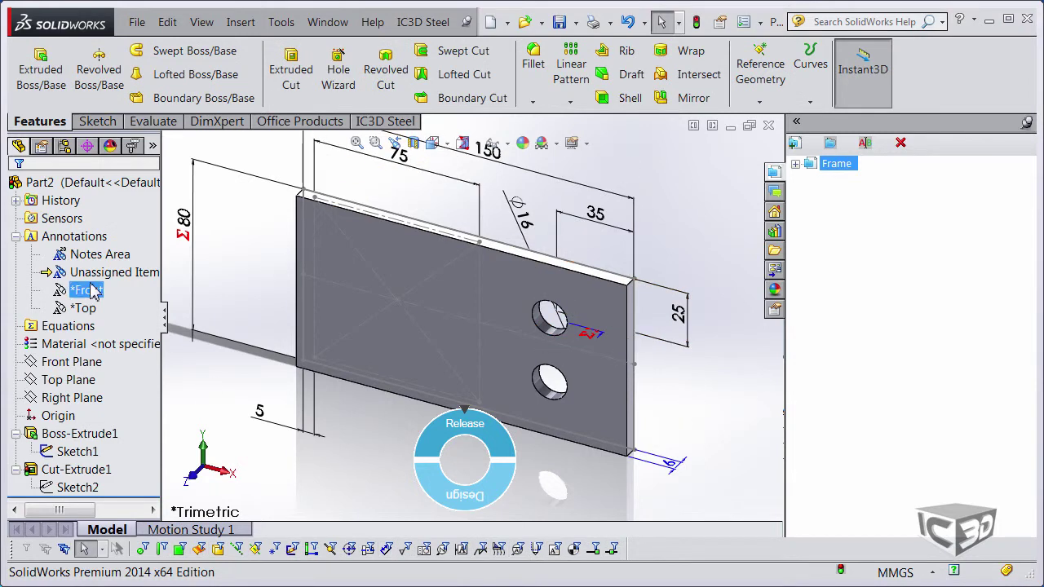
right_click(70, 236)
left_click(114, 306)
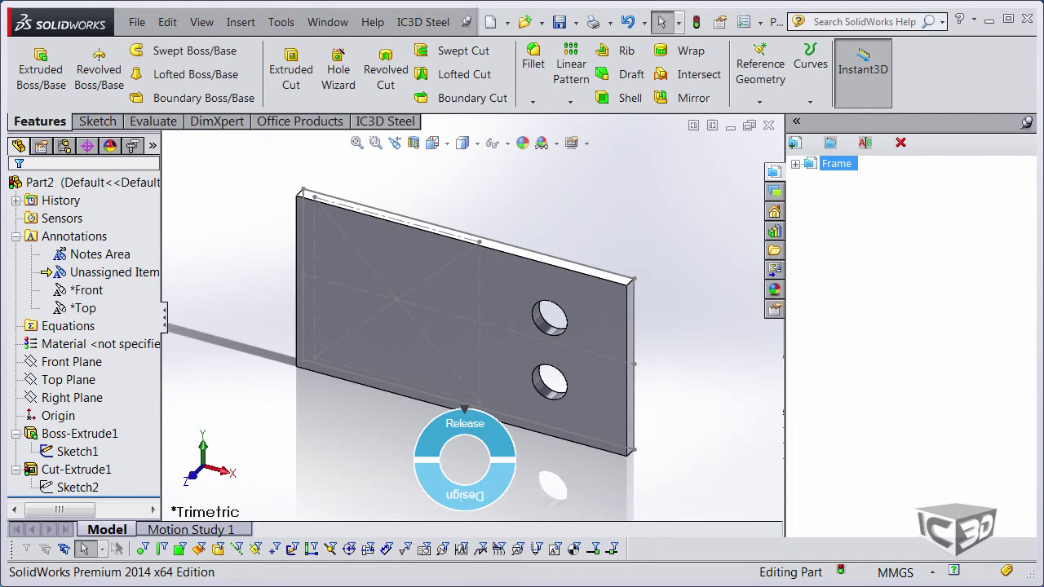
Step: Start the IC3D Steel Joint Builder for the plate and add a mate behaviour
left_click(422, 22)
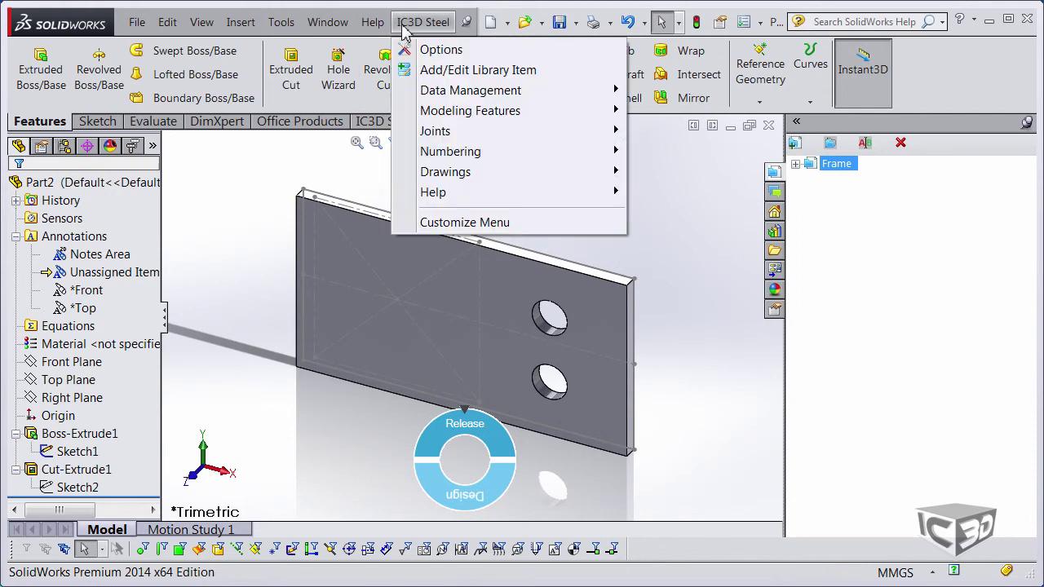
mouse_move(465, 133)
left_click(637, 134)
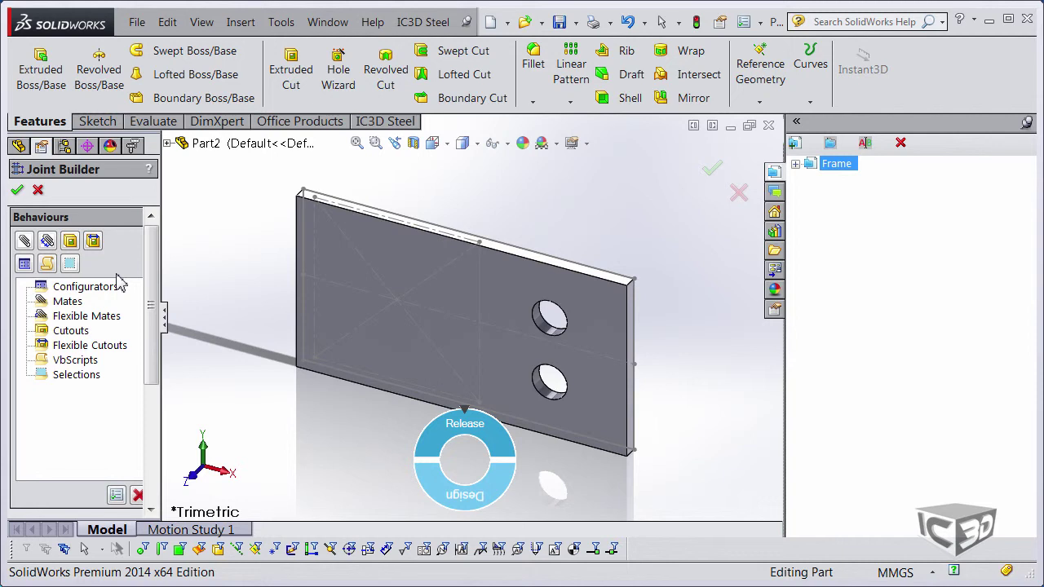
left_click(24, 242)
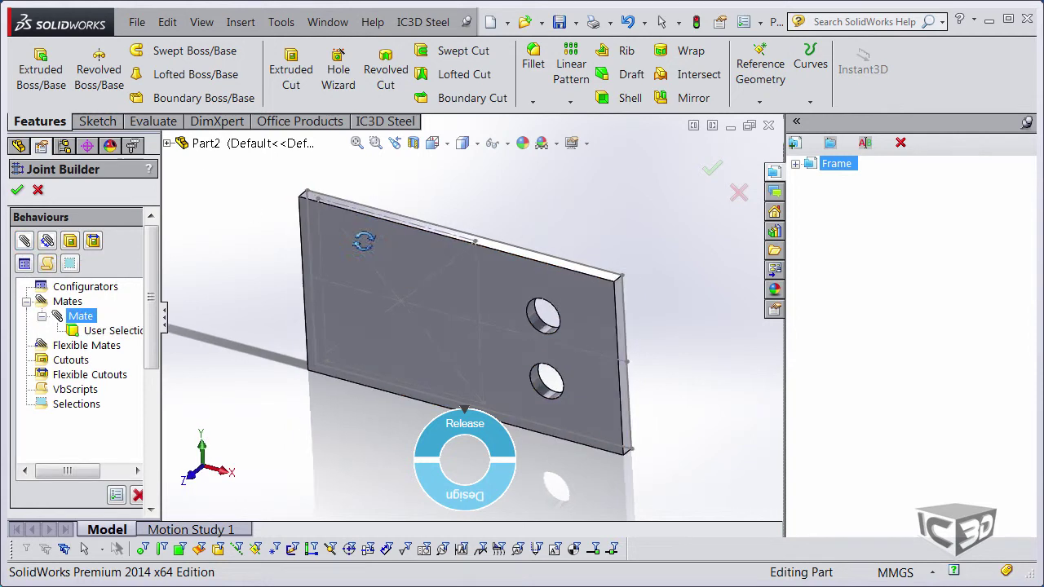
Step: Clear the mistakenly picked sketch line and set the plate's large back face as the mate's reference selection
middle_click_drag(356, 236, 466, 273)
left_click(468, 274)
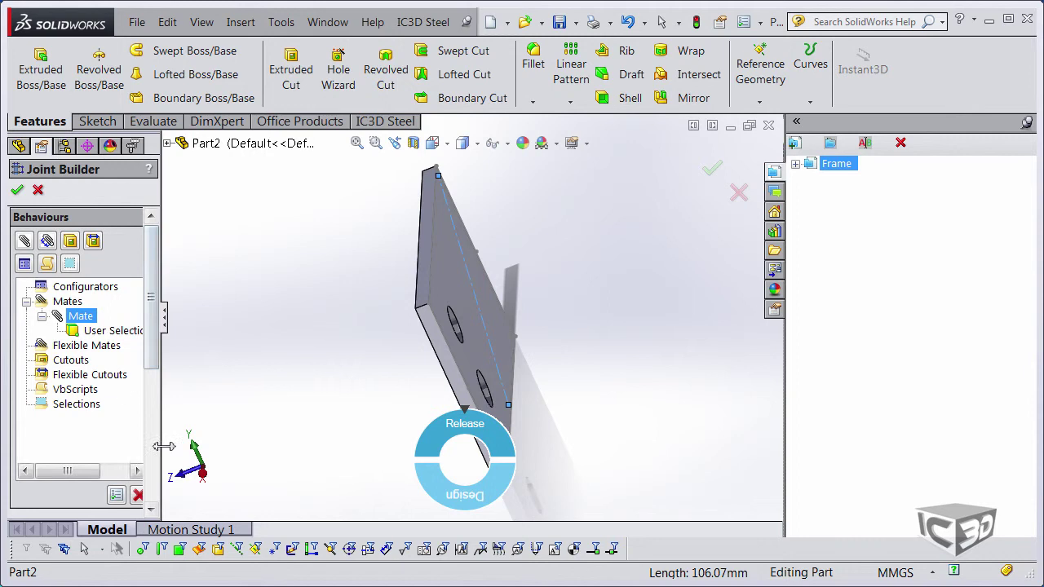
scroll(103, 380, "down", 5)
right_click(93, 346)
left_click(147, 362)
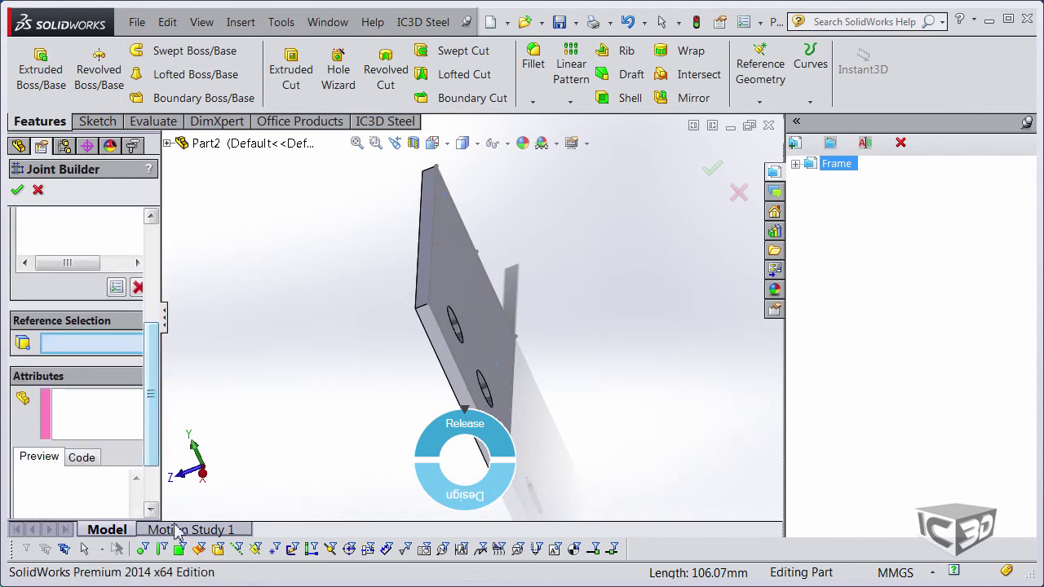
left_click(455, 293)
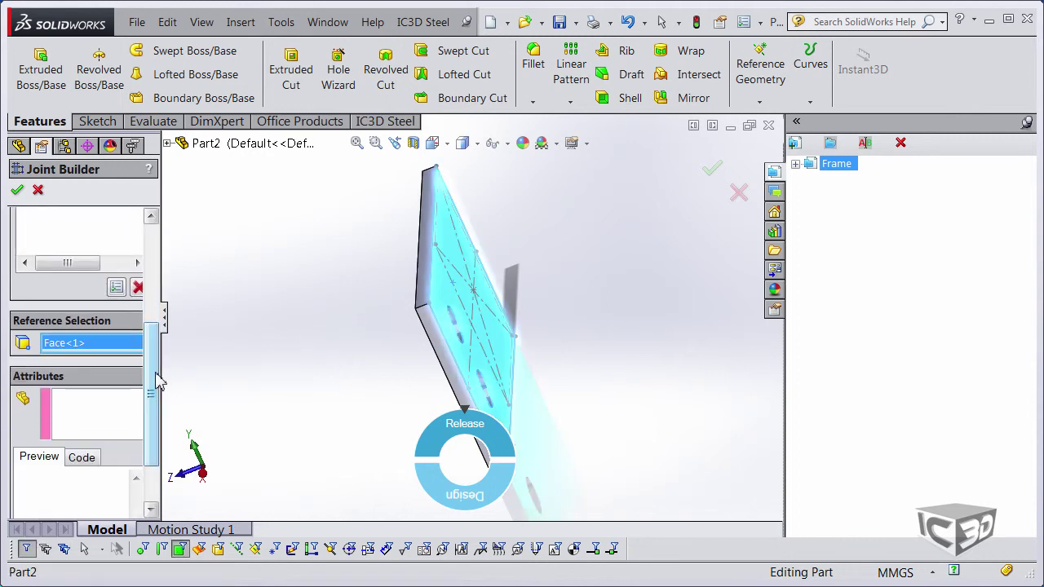
Step: Change the coincident mate's alignment to AntiAligned in its parameters
scroll(157, 382, "up", 5)
left_click(116, 495)
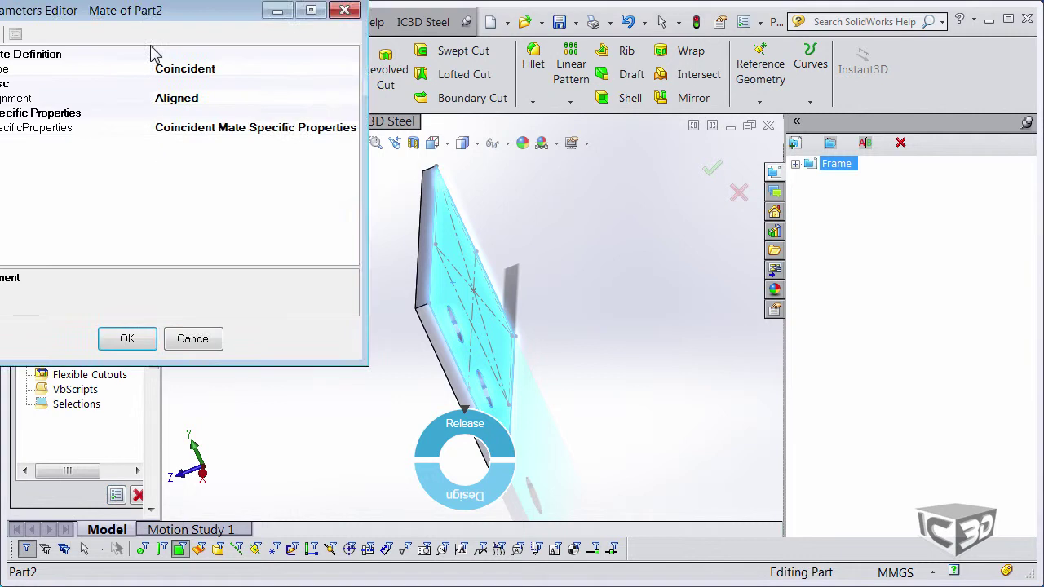
left_click(526, 220)
left_click(567, 219)
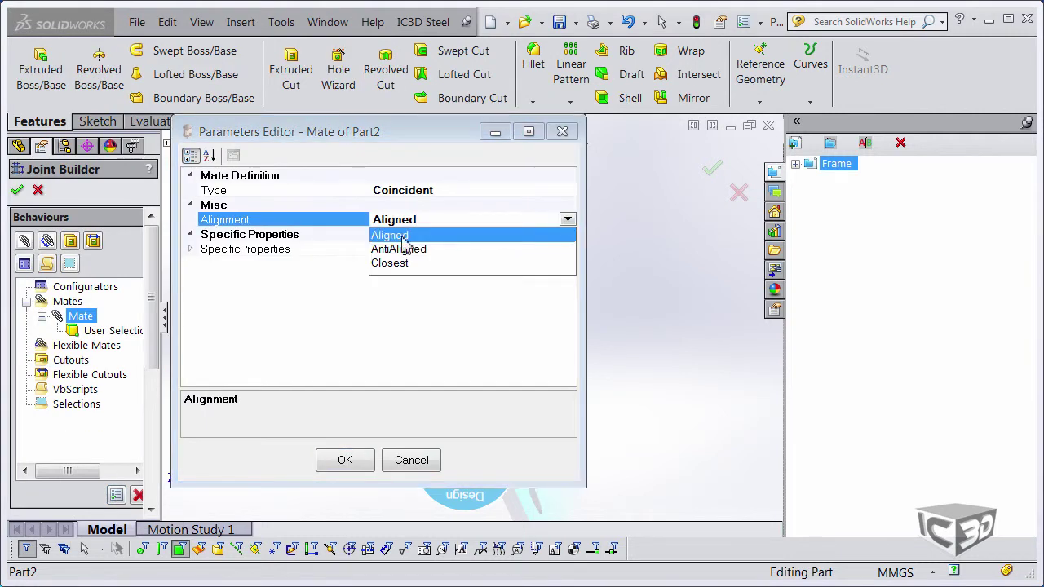
left_click(400, 249)
left_click(344, 460)
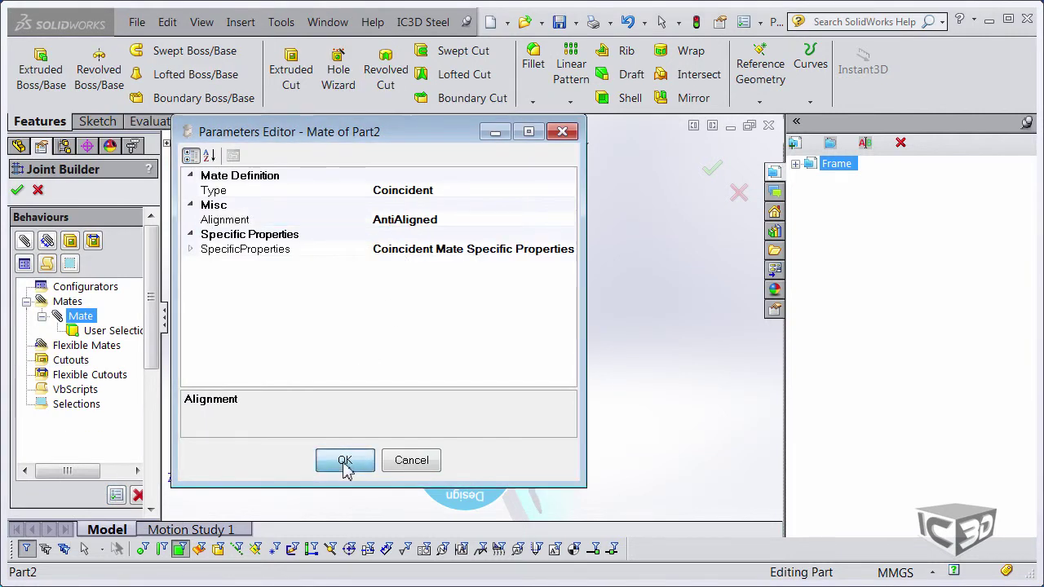
Step: Rename the mate's user selection as Beam, add a second mate behaviour and accept the Joint Builder definition
left_click(111, 332)
left_click(105, 334)
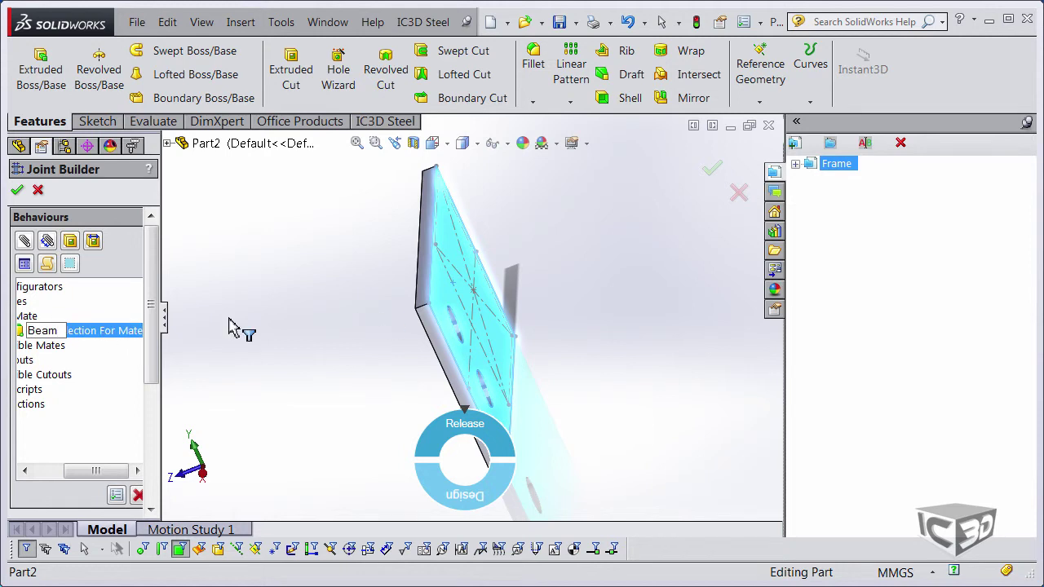
type("Beam")
key("Return")
left_click(42, 317)
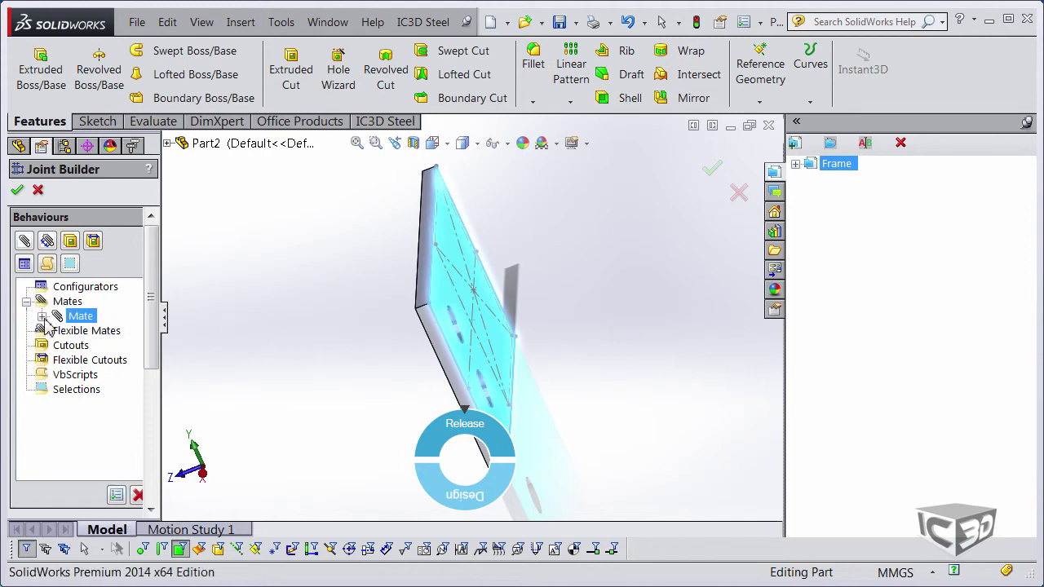
left_click(23, 241)
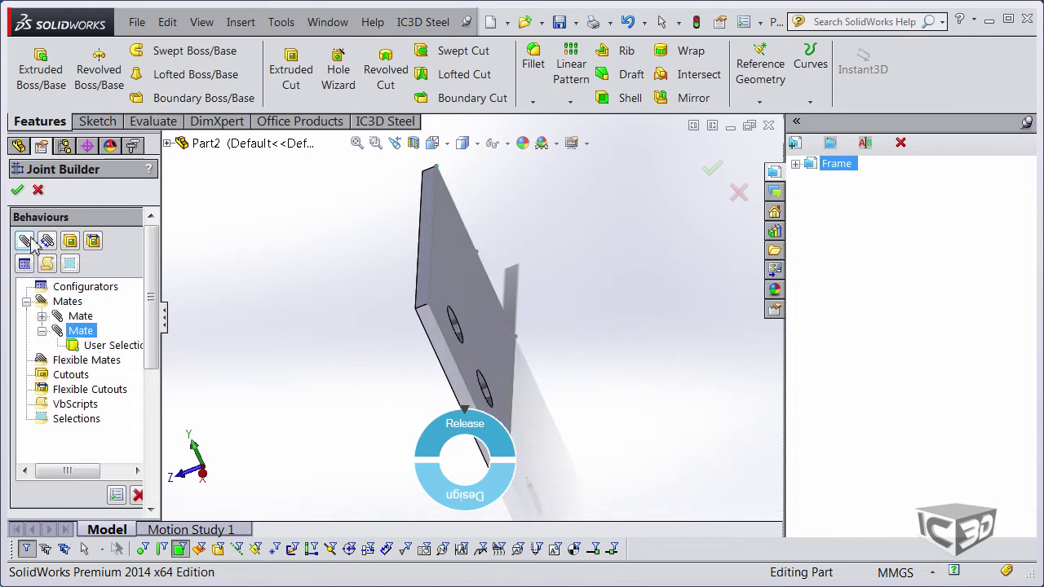
left_click(17, 193)
Step: Tile the open document windows vertically and activate the Frame assembly beside the plate part
left_click(327, 22)
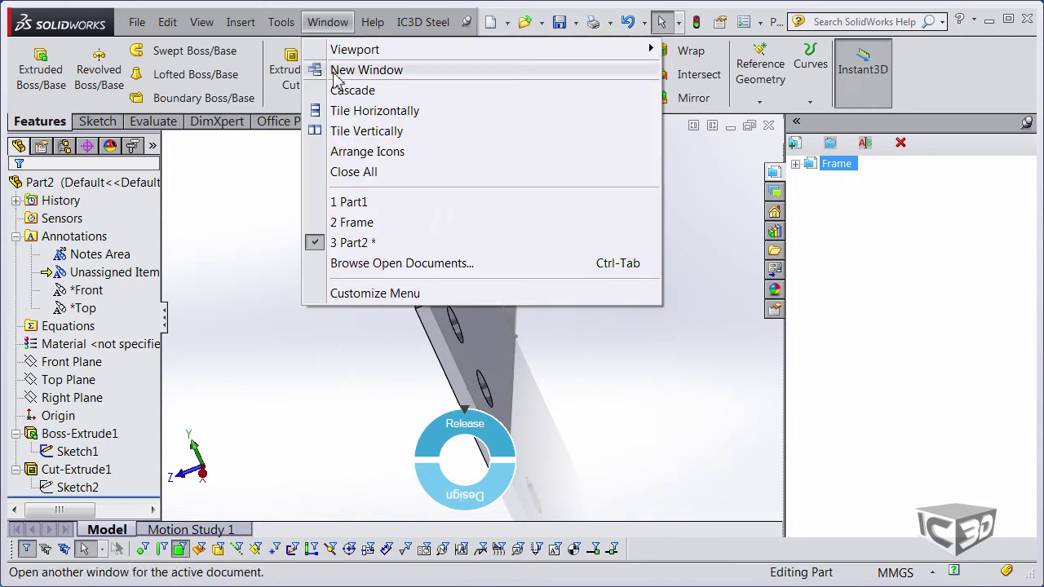
left_click(359, 131)
left_click(689, 326)
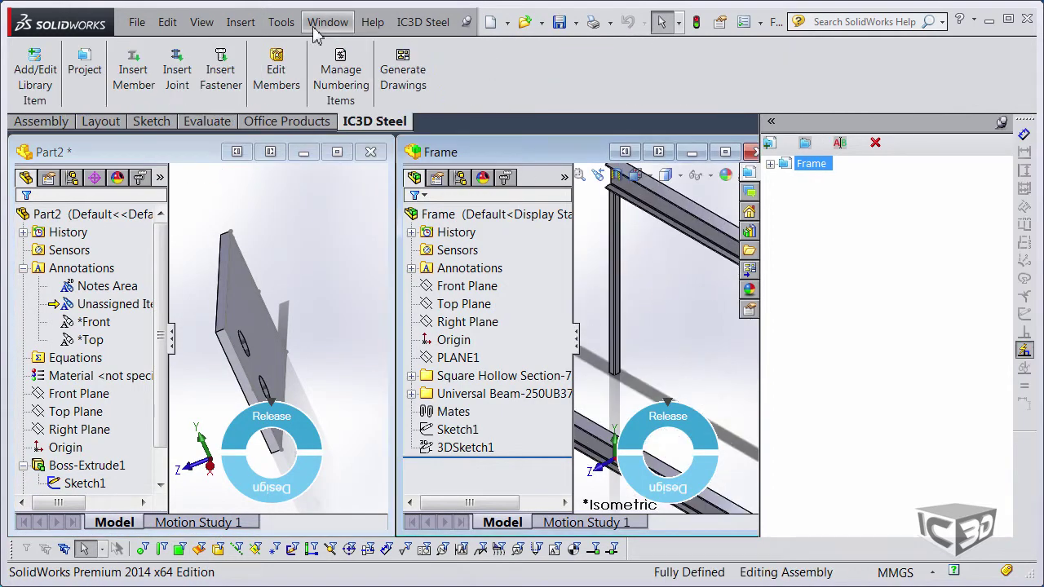
Step: Examine the mass properties and principal axes of the Frame assembly's vertical column member
left_click(281, 22)
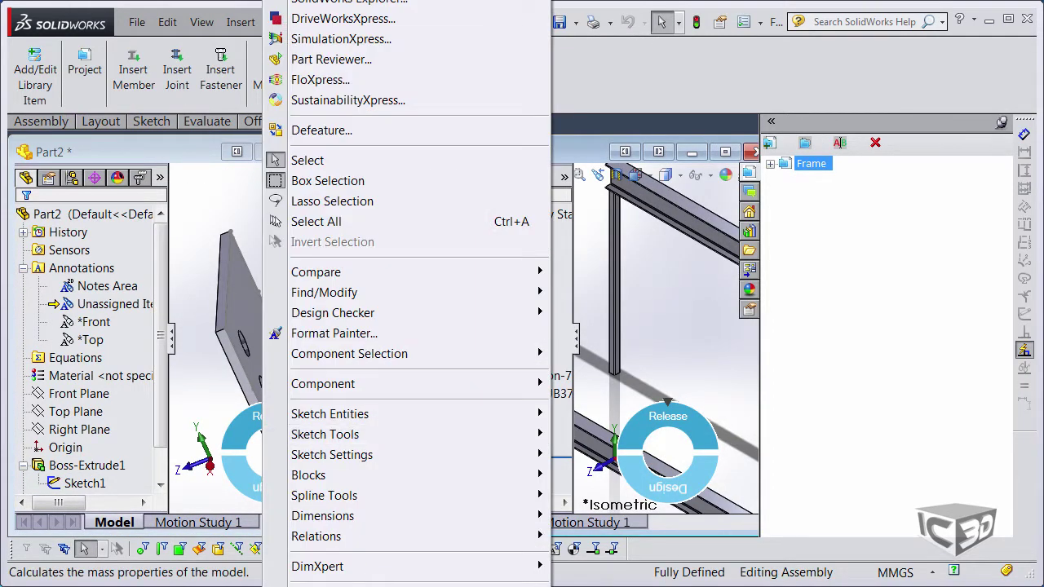
left_click(434, 585)
left_click_drag(118, 1, 376, 101)
right_click(329, 158)
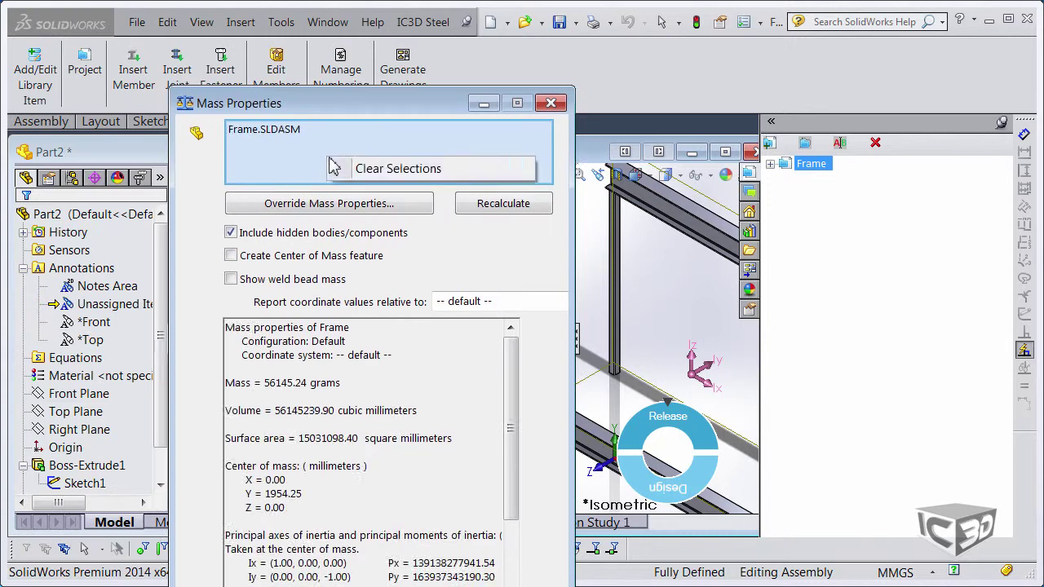
left_click(333, 166)
left_click(618, 310)
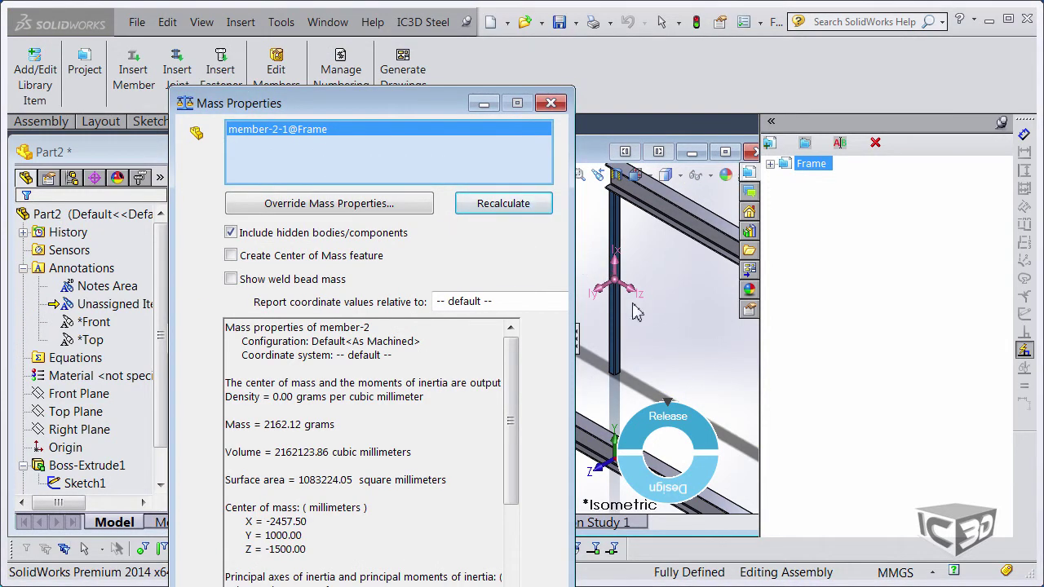
left_click(551, 105)
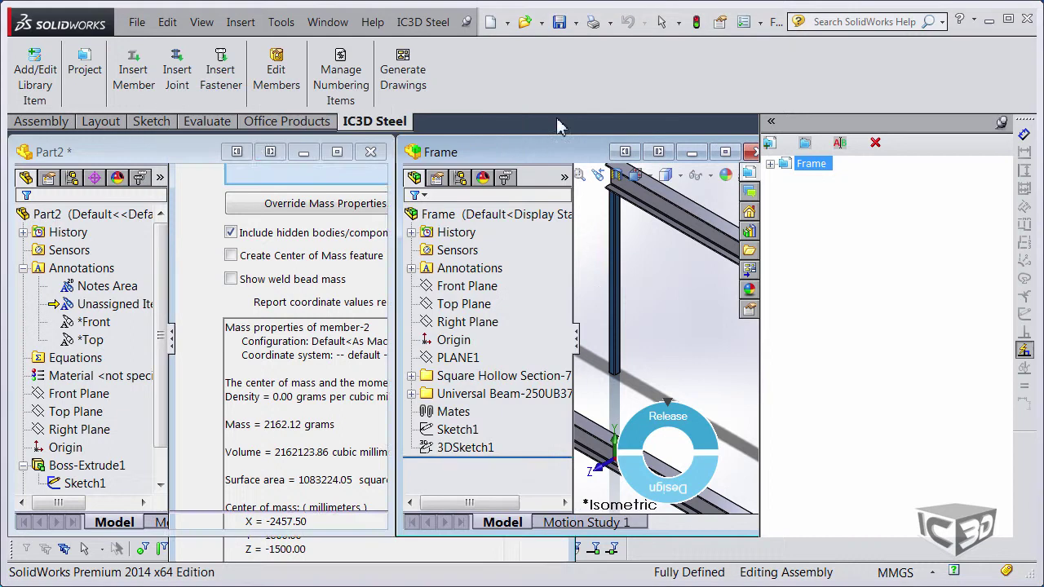
Step: Maximize the plate part and show its Top Plane and Right Plane
left_click(336, 153)
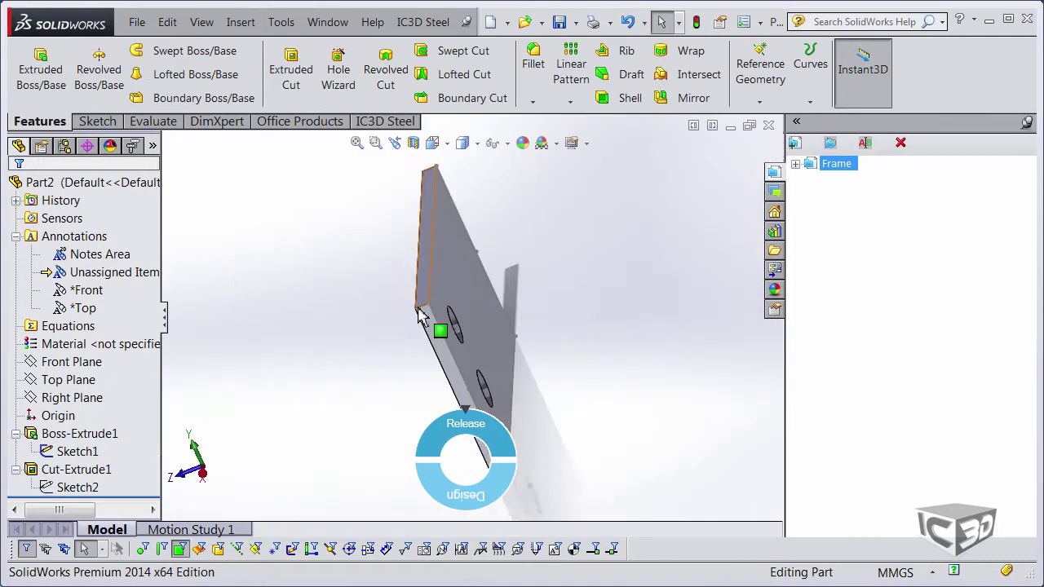
left_click(68, 379, "ctrl")
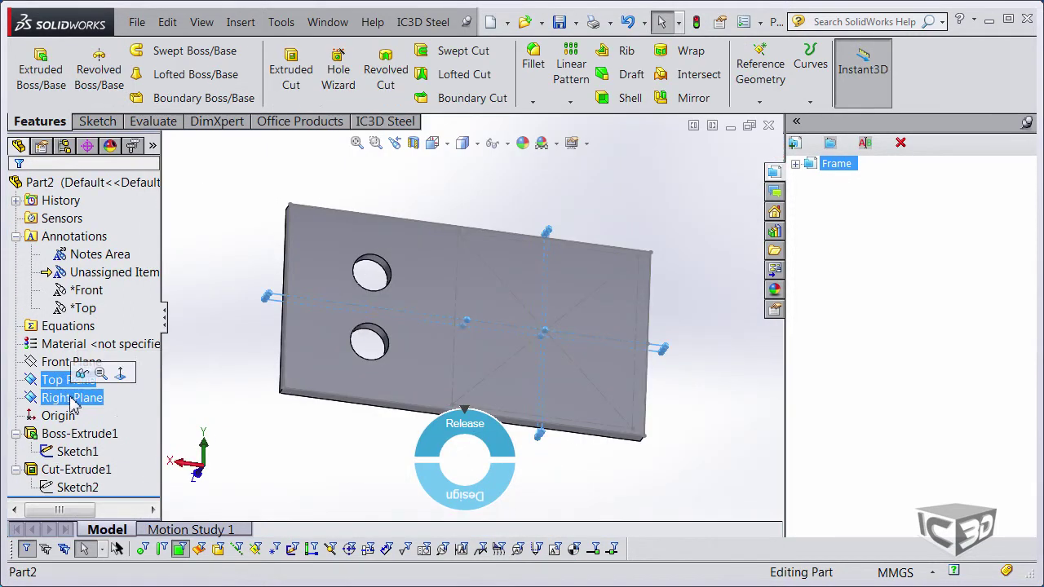
middle_click_drag(530, 283, 438, 212)
left_click(289, 220)
Step: Reopen the joint definition and set the Top Plane as the second mate's reference selection
left_click(417, 25)
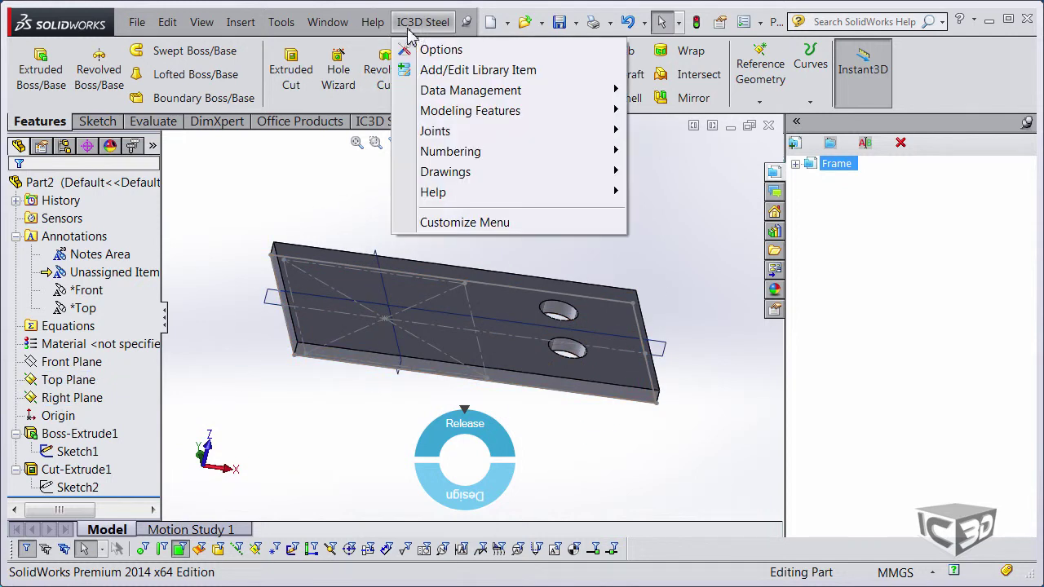
mouse_move(473, 135)
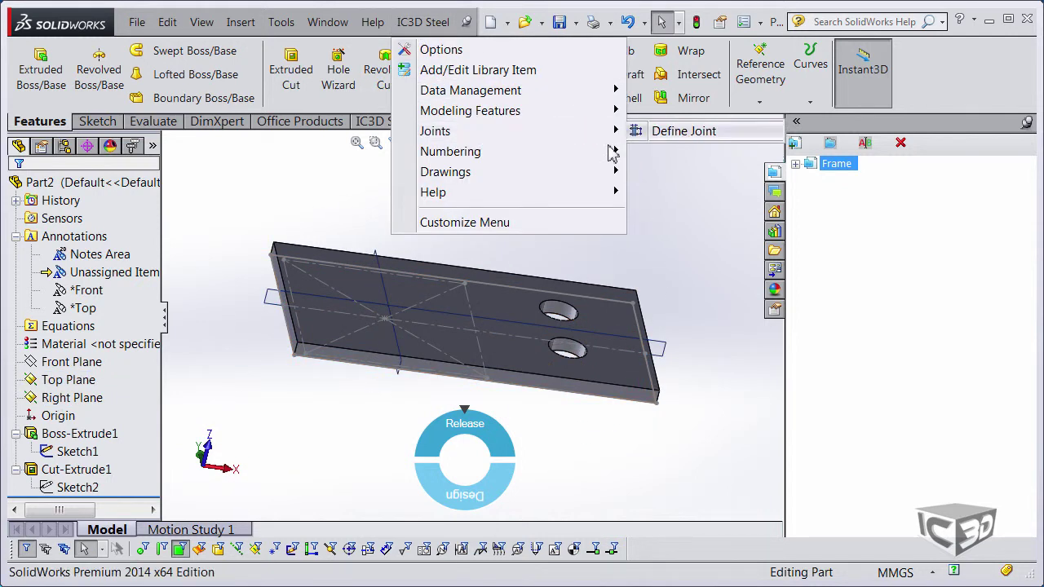
left_click(664, 132)
left_click(26, 300)
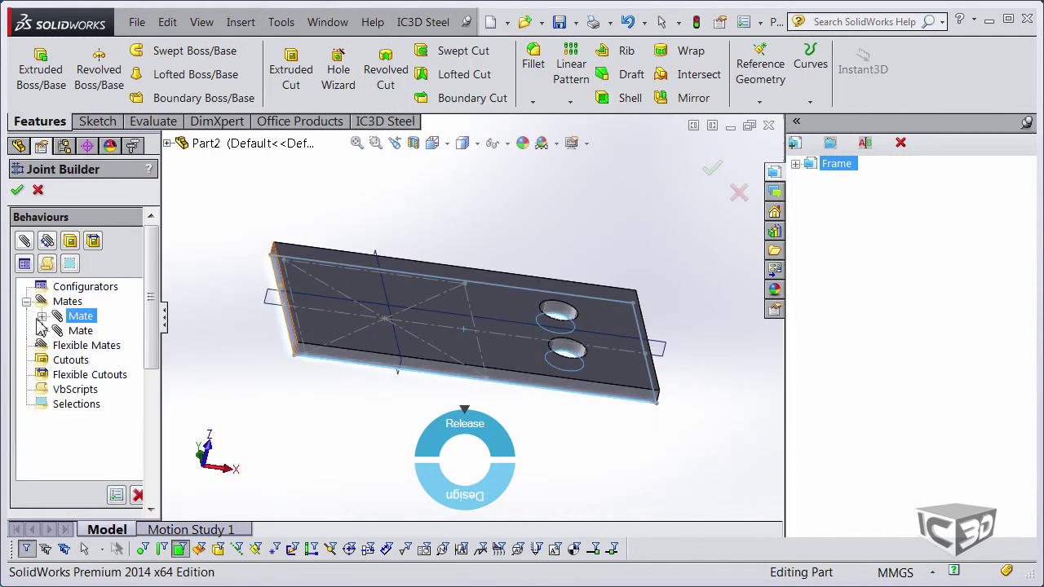
left_click(42, 316)
left_click(41, 345)
left_click(79, 346)
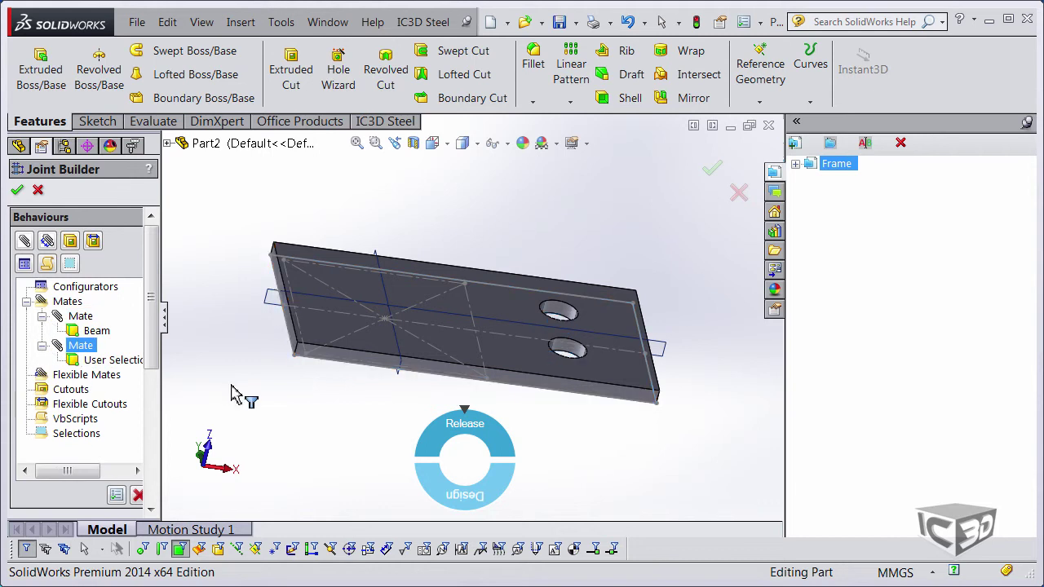
scroll(122, 359, "down", 3)
left_click(168, 143)
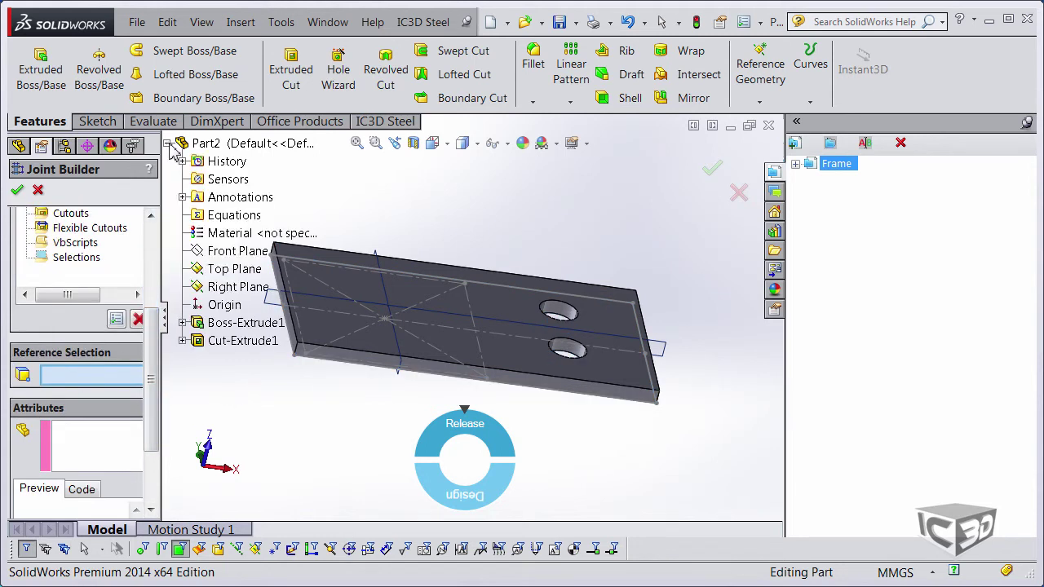
left_click(230, 268)
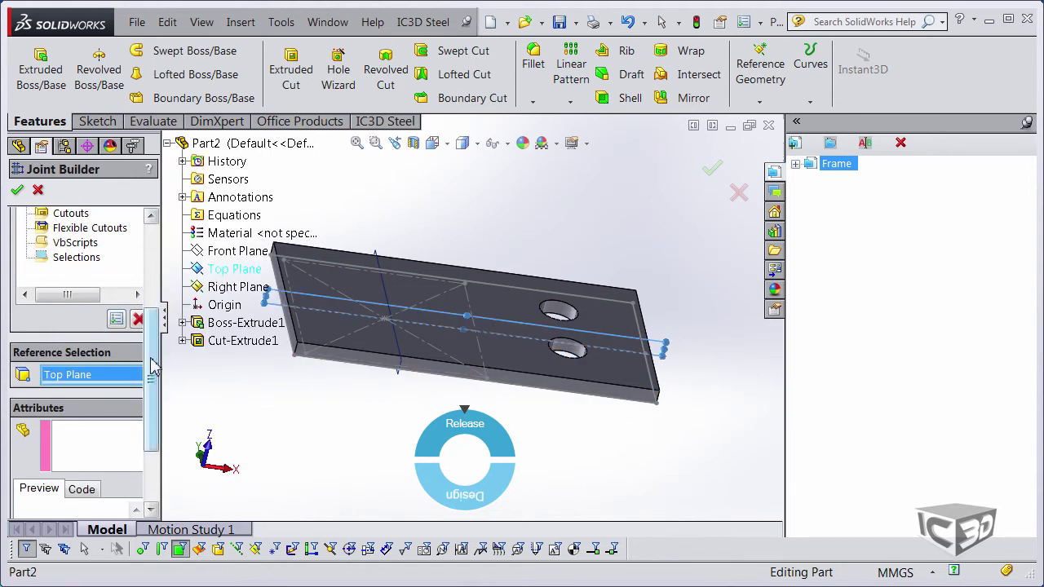
Step: Set the second mate's type to Symmetric with Z as its align axis
left_click_drag(151, 359, 151, 318)
left_click(115, 404)
left_click_drag(266, 52, 367, 71)
left_click(488, 119)
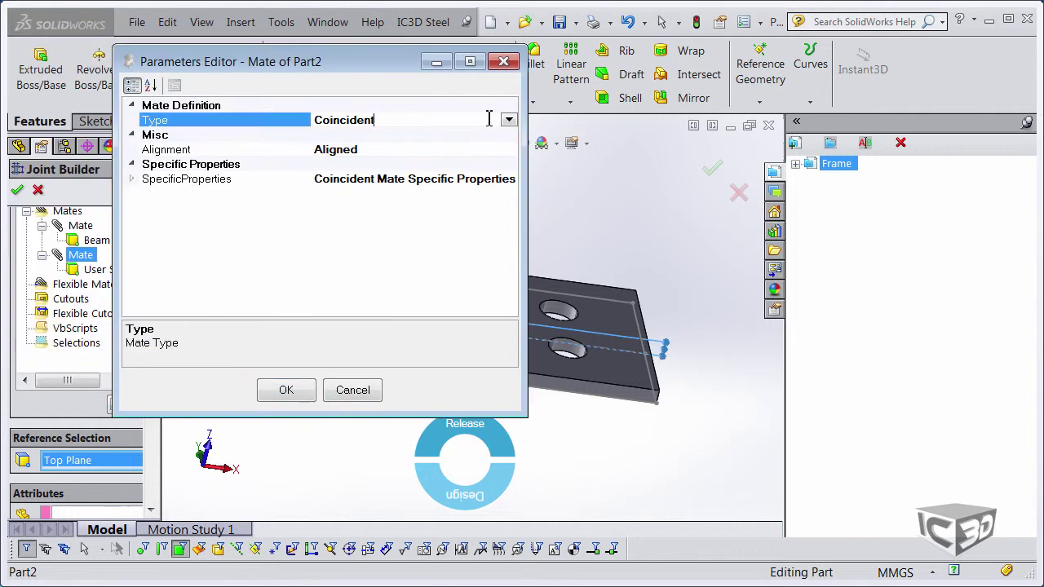
left_click(508, 120)
left_click(338, 178)
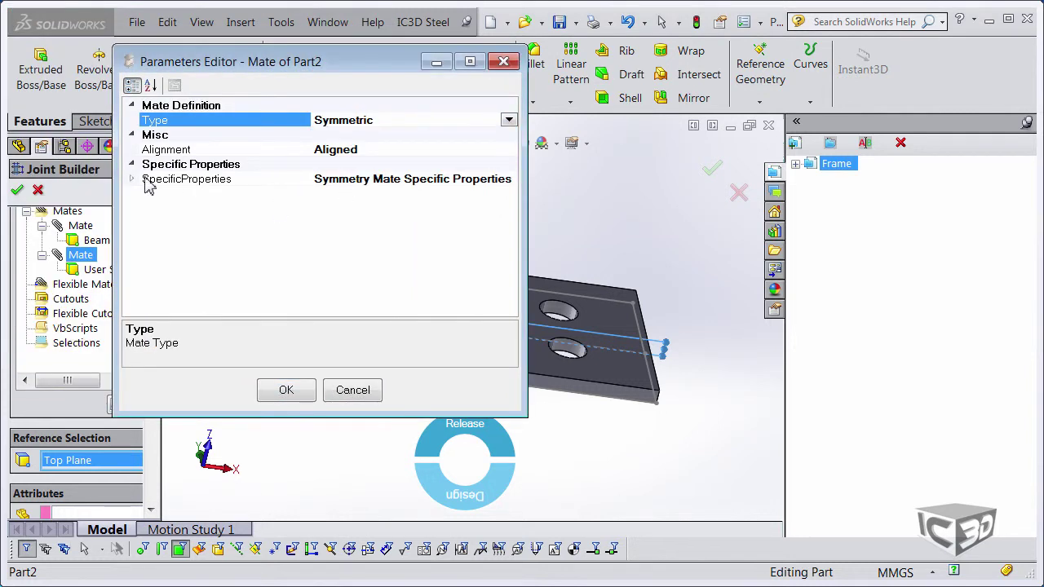
left_click(133, 179)
left_click(310, 196)
left_click(508, 194)
left_click(350, 234)
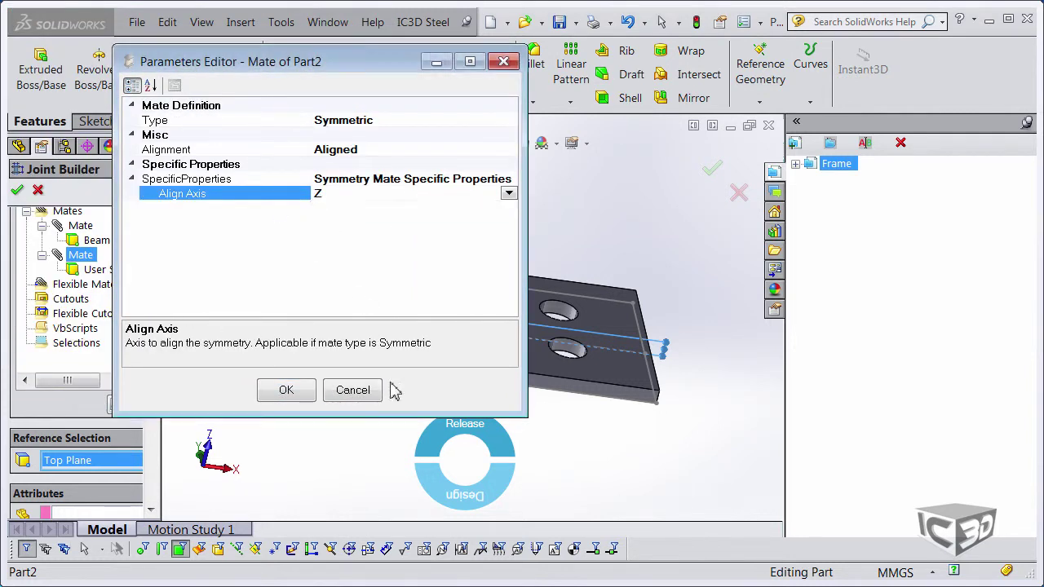
left_click(286, 390)
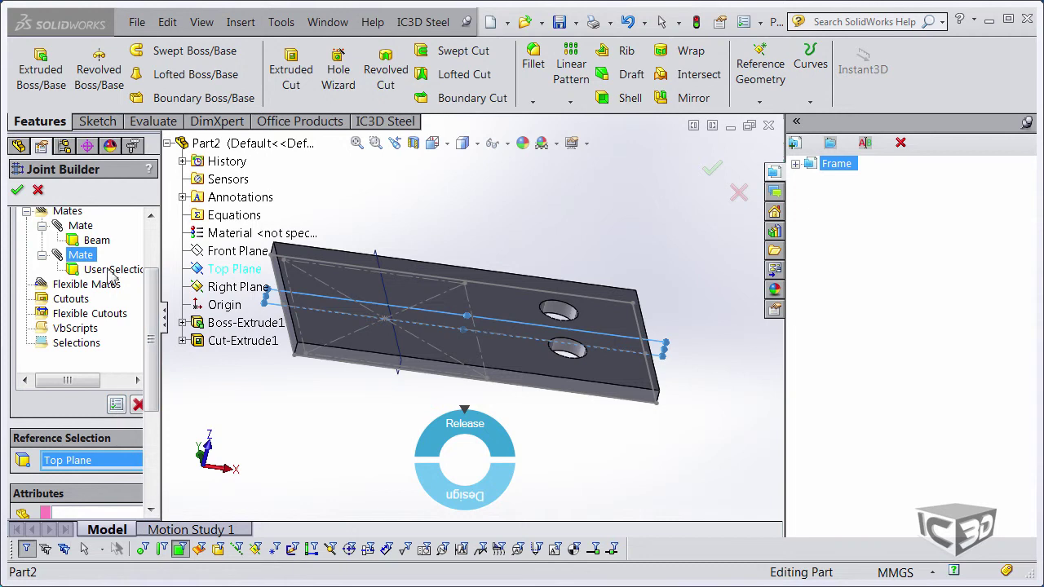
Step: Rename the second mate's user selection as Column
left_click(112, 270)
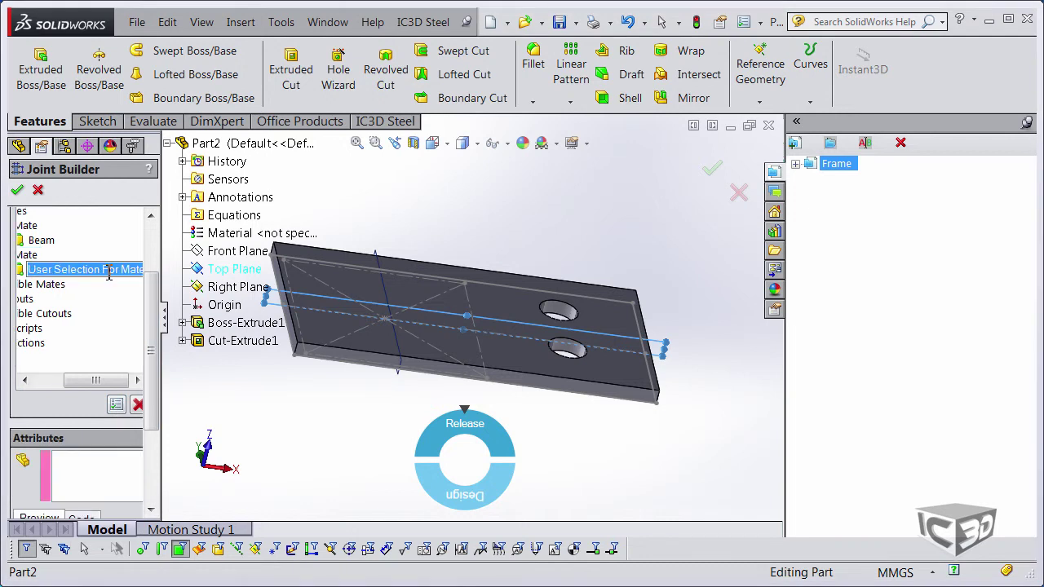
type("Column")
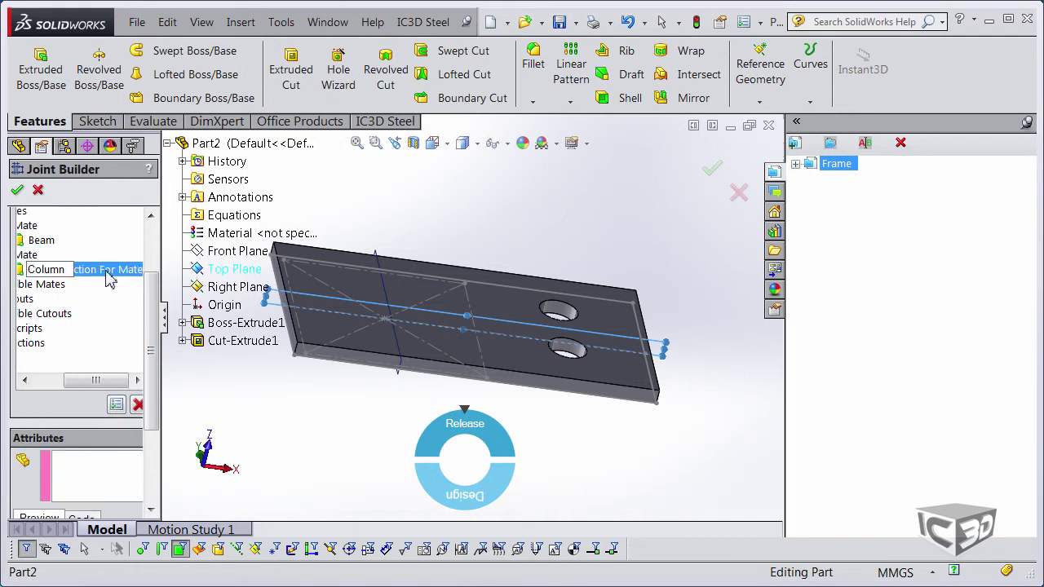
left_click(49, 287)
Step: Add a third mate behaviour of type Symmetric with Y as its align axis
left_click_drag(154, 287, 154, 273)
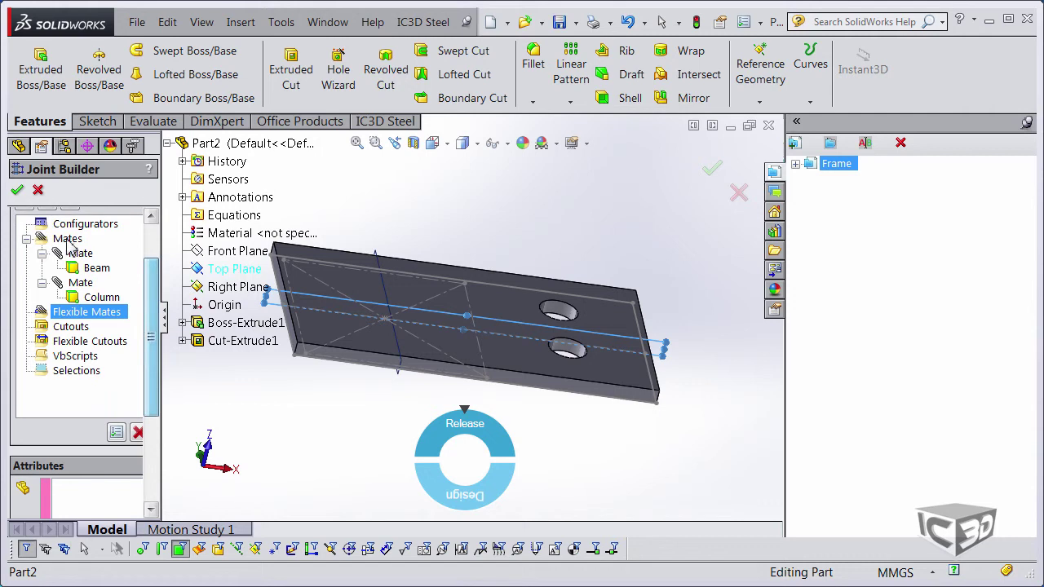
left_click(69, 243)
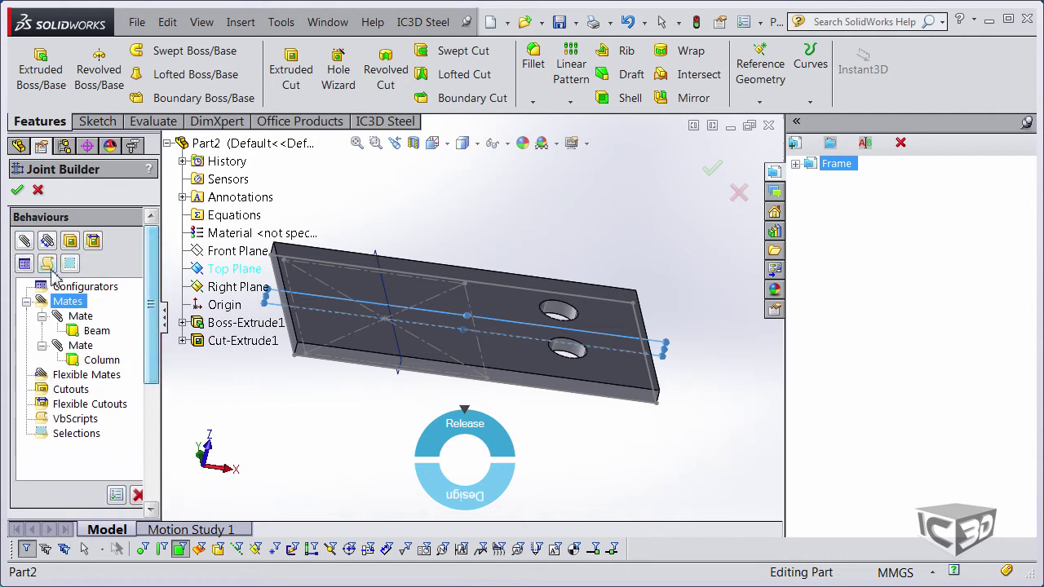
left_click(23, 241)
left_click(116, 496)
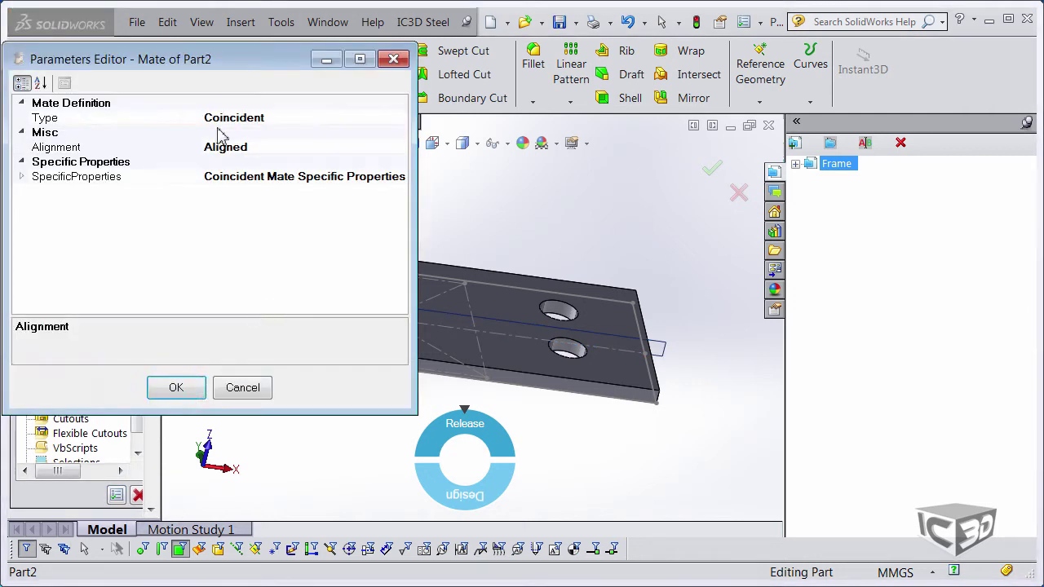
left_click(277, 120)
left_click(398, 117)
left_click(245, 172)
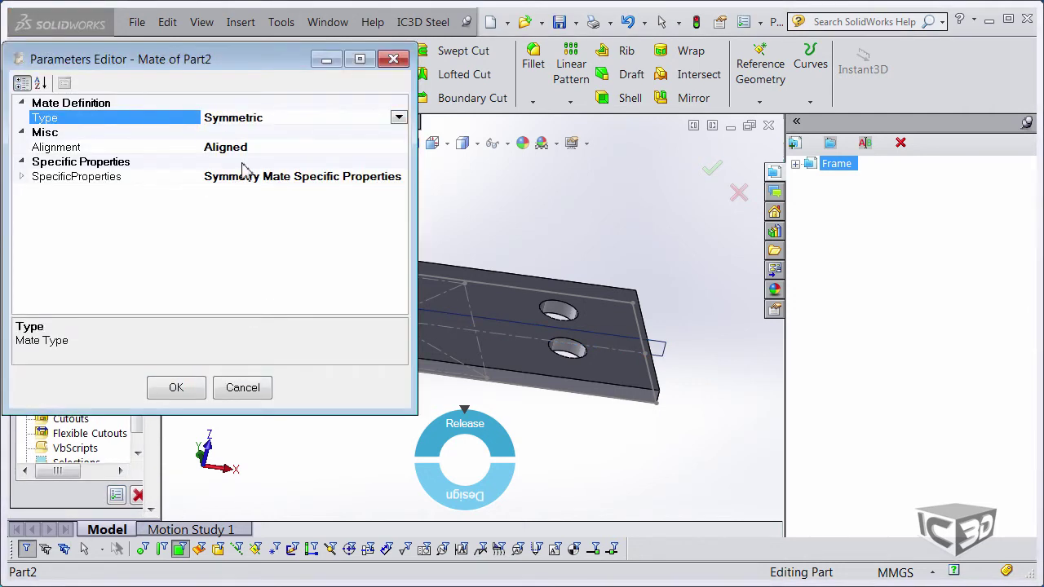
double_click(111, 177)
left_click(233, 191)
left_click(398, 191)
left_click(212, 213)
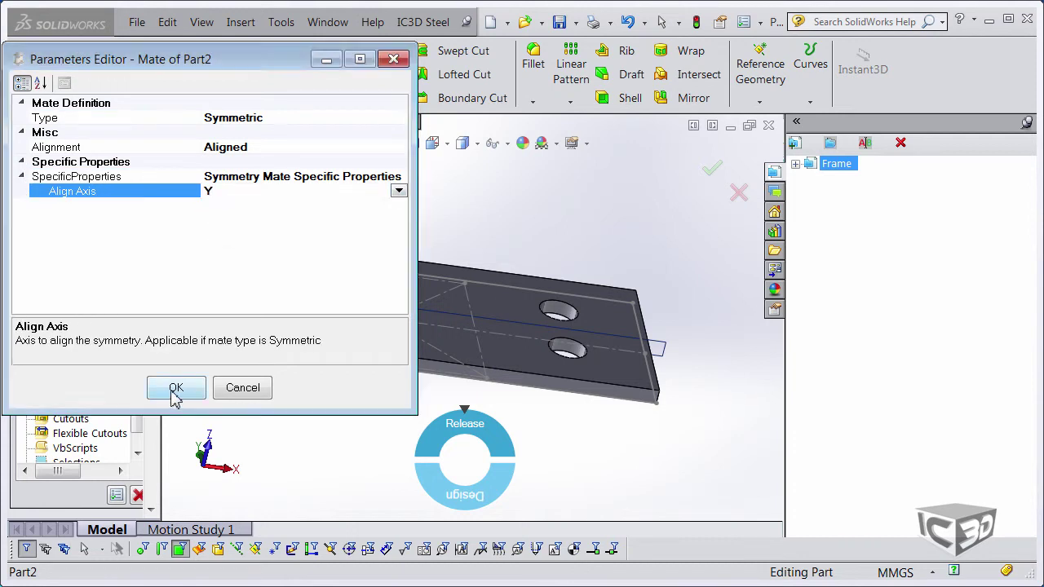
left_click(174, 388)
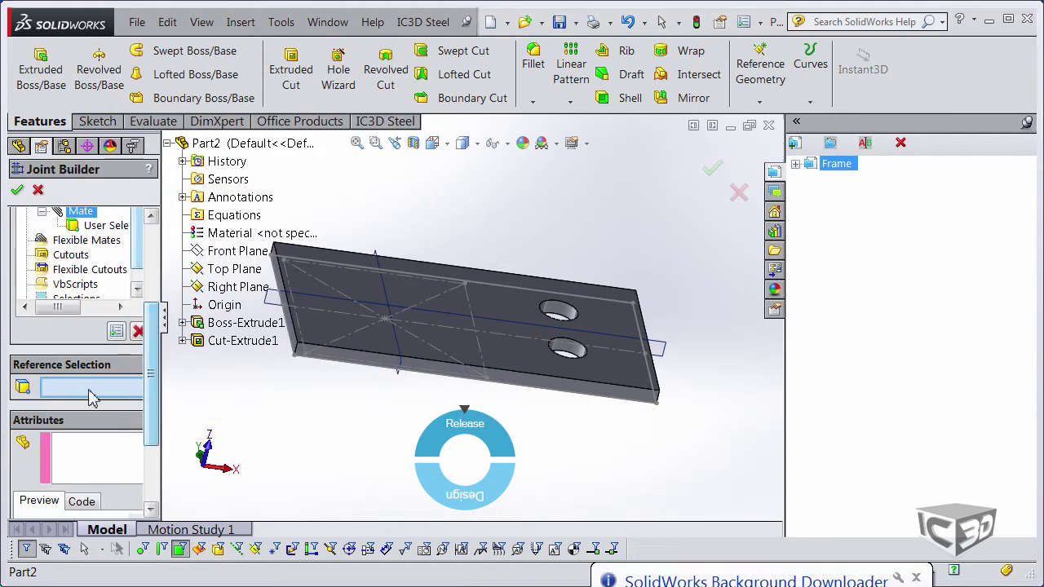
Step: Set the Right Plane as the third mate's reference and link its user selection to the Column selection
left_click(238, 287)
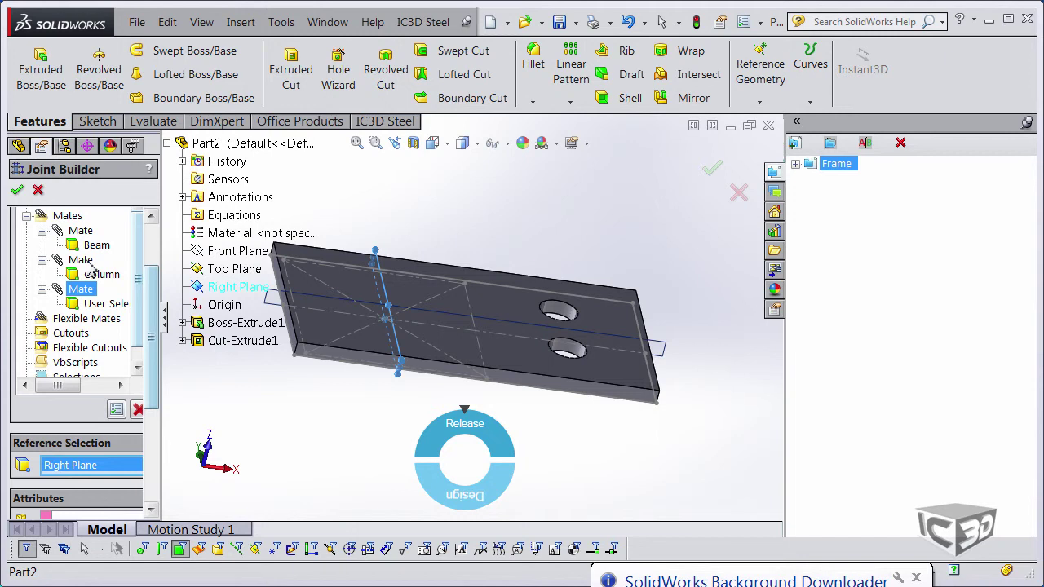
left_click(98, 274)
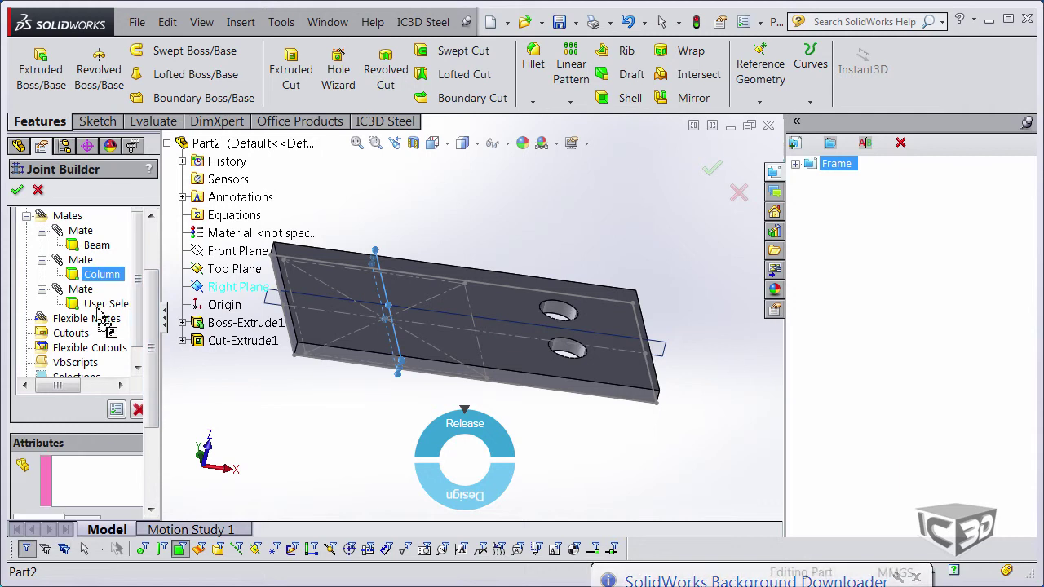
left_click(57, 304)
Step: Review the reference selections of the three mates and accept the Joint Builder definition
left_click(80, 288)
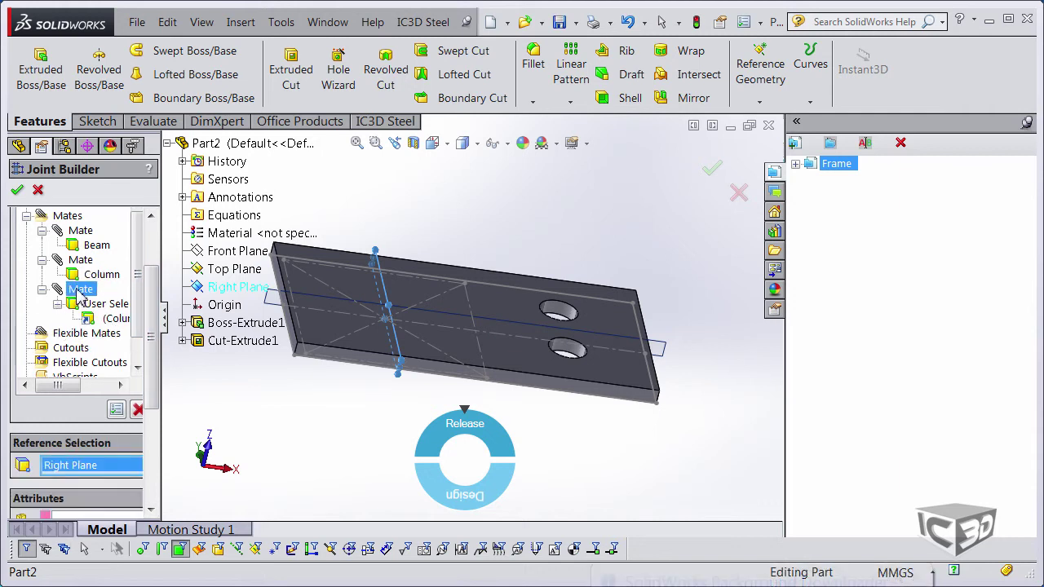
left_click(80, 259)
left_click(80, 230)
left_click_drag(151, 318, 152, 295)
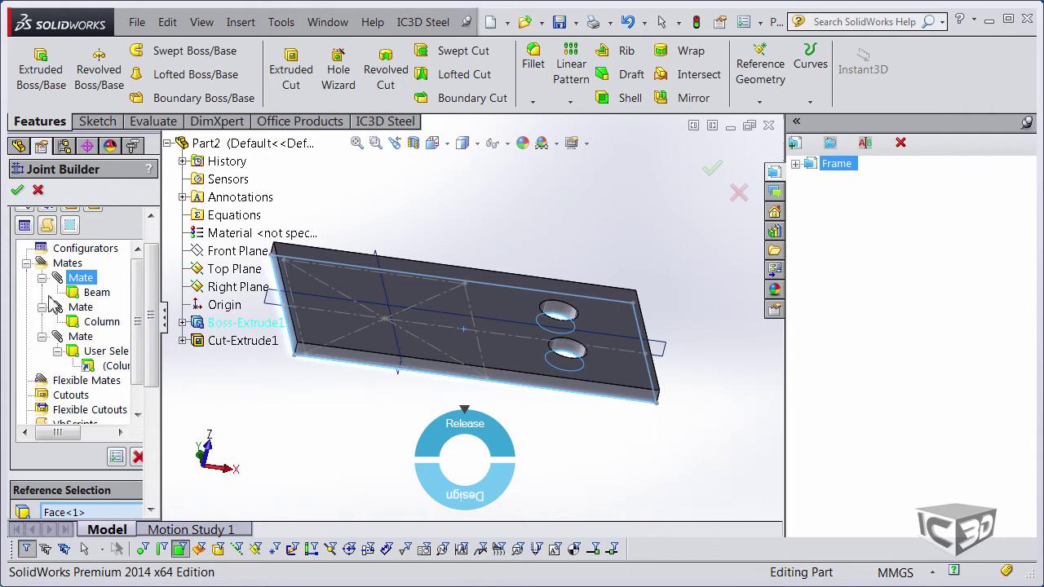
left_click(26, 262)
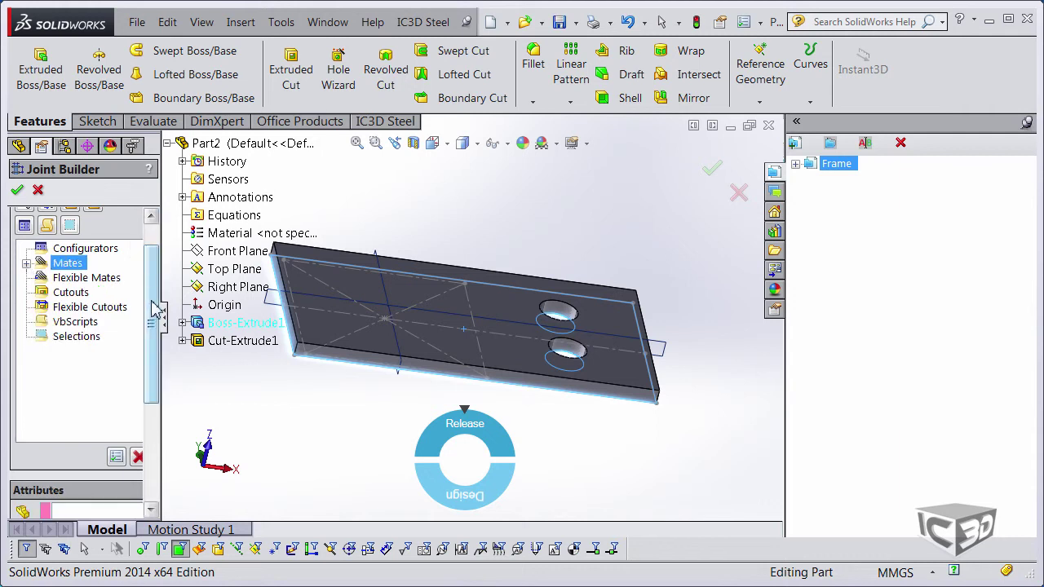
scroll(153, 294, "up", 2)
left_click(16, 189)
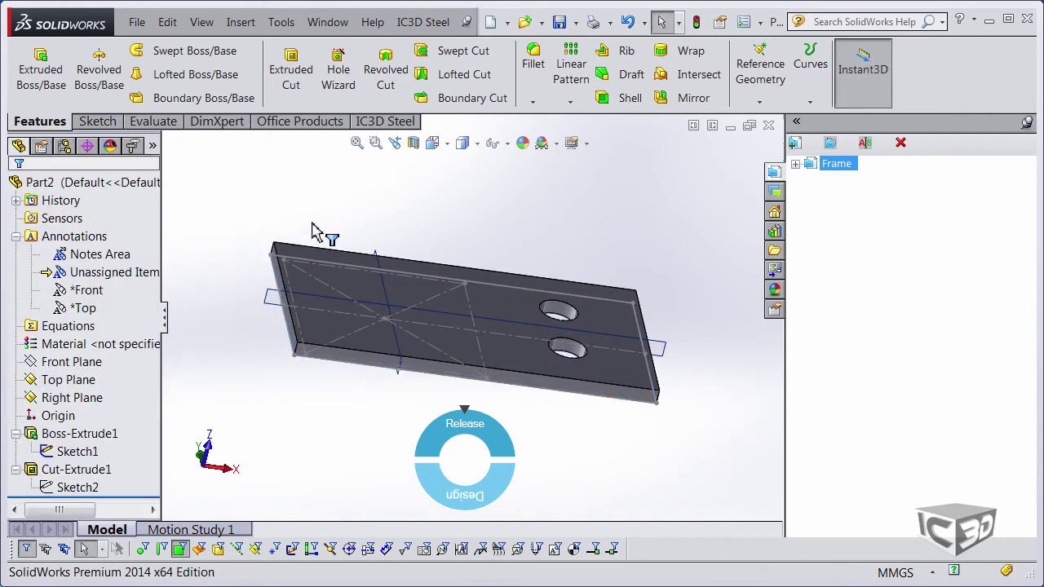
Step: Hide the Right Plane, the Top Plane and the plate's base sketch
right_click(65, 397)
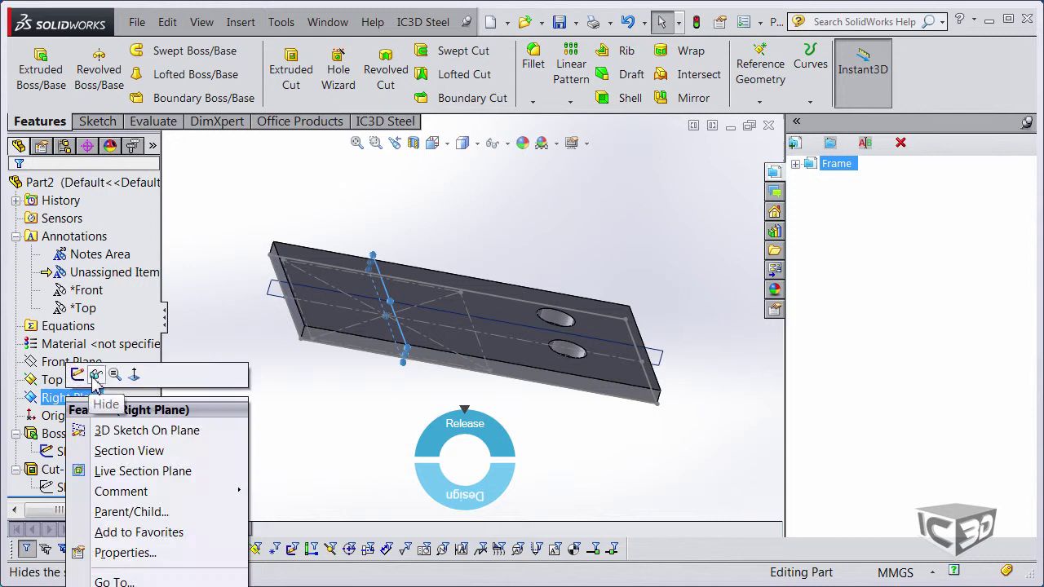
left_click(57, 361)
right_click(54, 380)
left_click(80, 355)
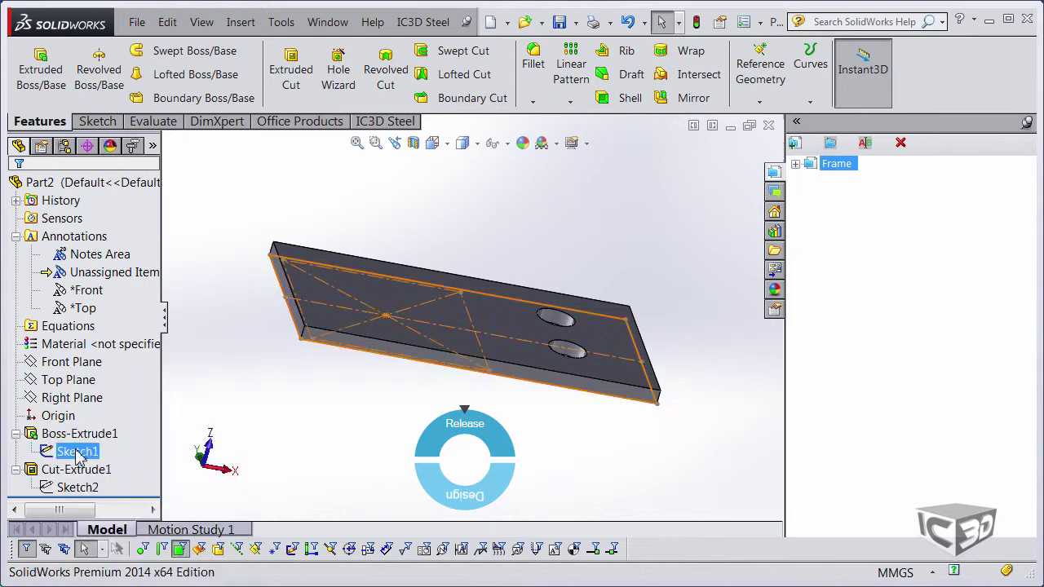
right_click(78, 451)
left_click(96, 402)
Step: Show the plate in isometric view and add it to the library under the Beam To Beam standard with the type name Plate
left_click(432, 143)
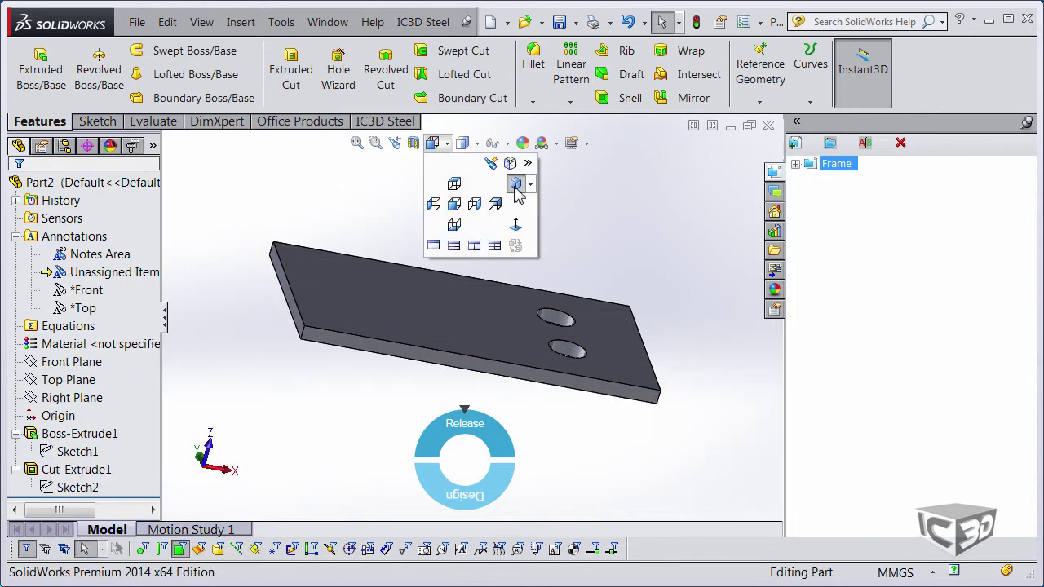
left_click(514, 183)
left_click(422, 22)
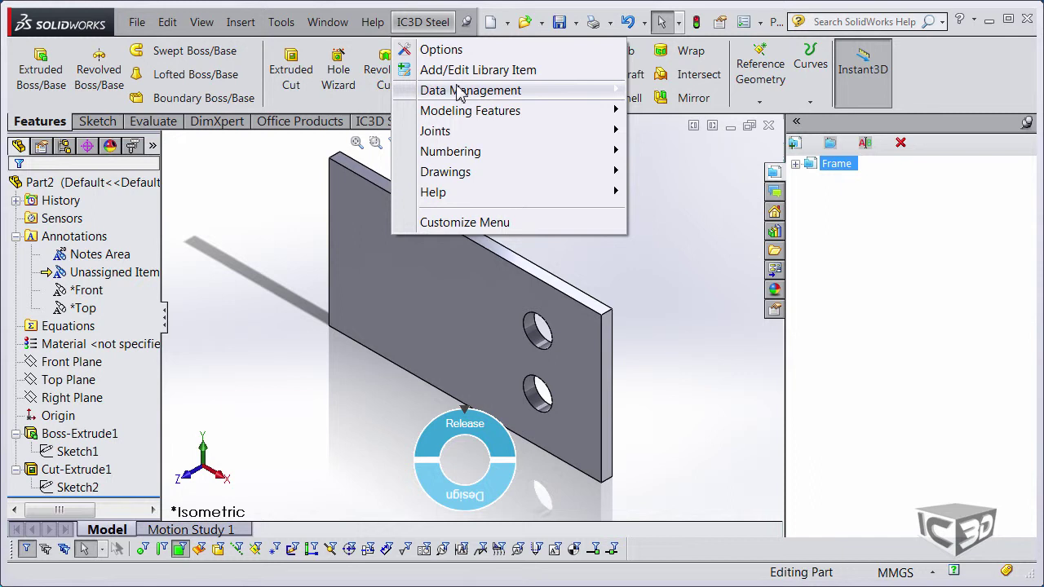
left_click(468, 71)
scroll(145, 337, "down", 3)
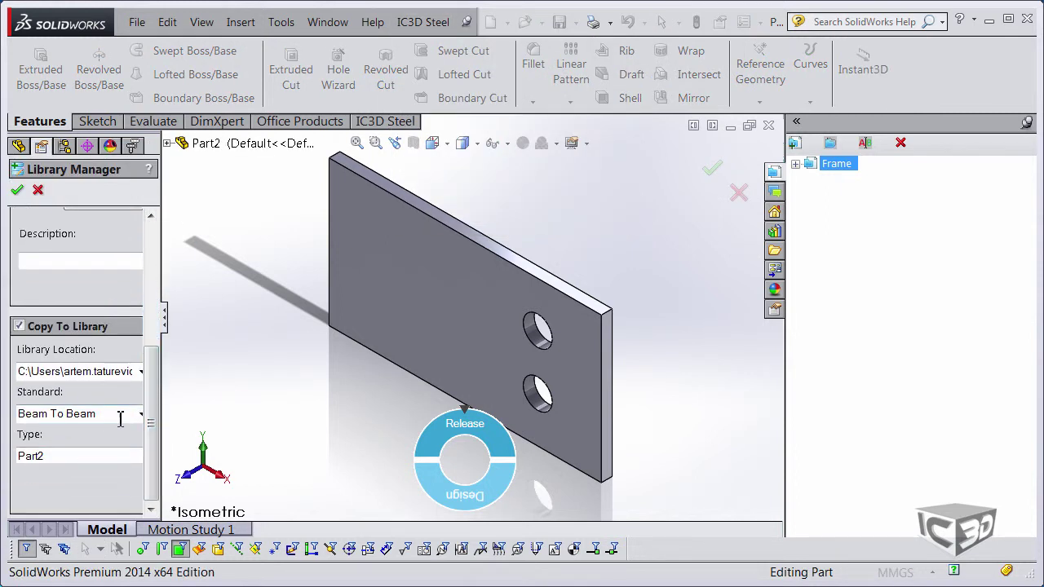
left_click(138, 414)
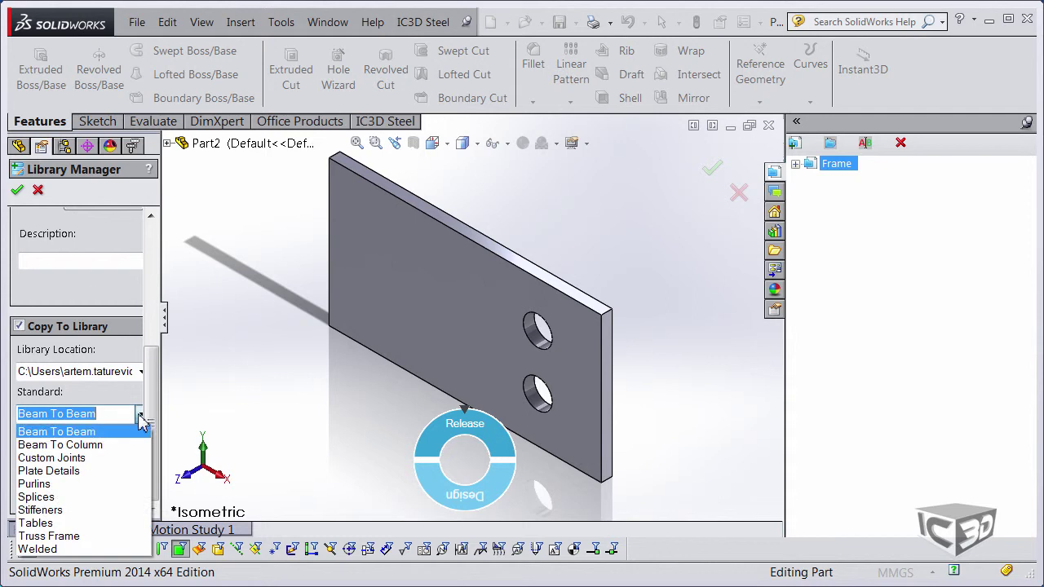
left_click(91, 430)
left_click(67, 456)
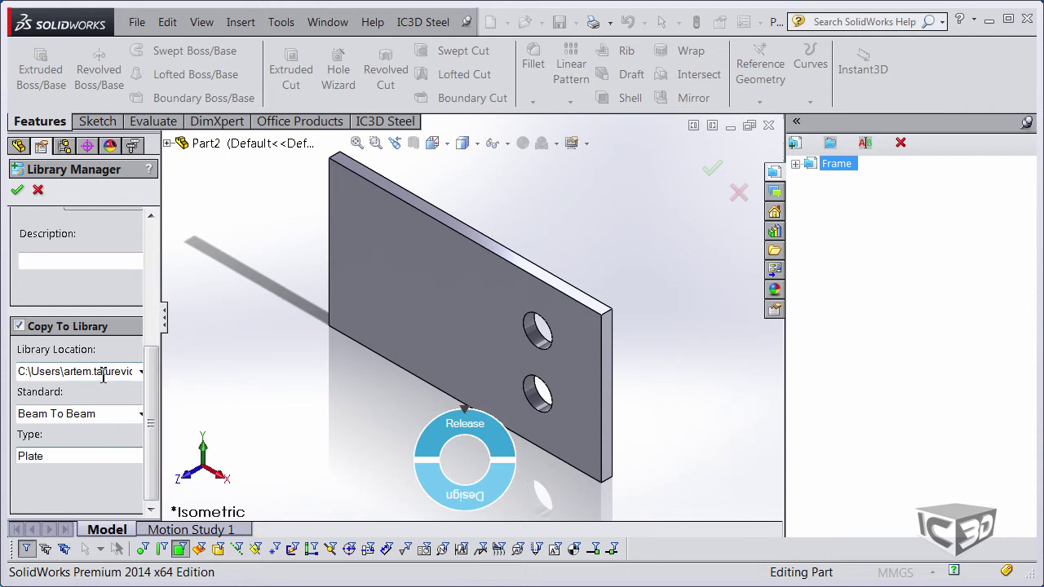
left_click_drag(103, 377, 156, 245)
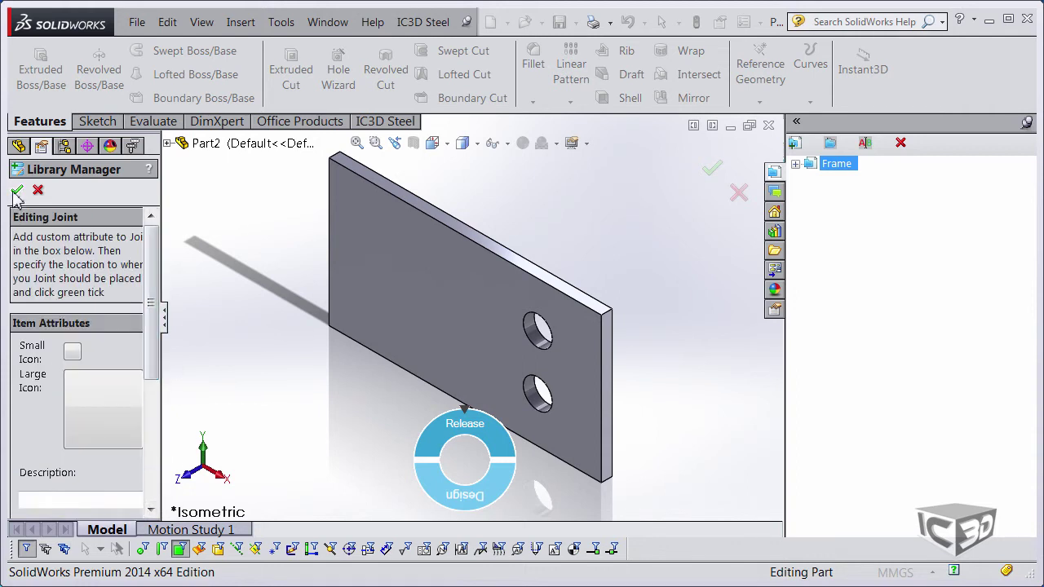
left_click(16, 192)
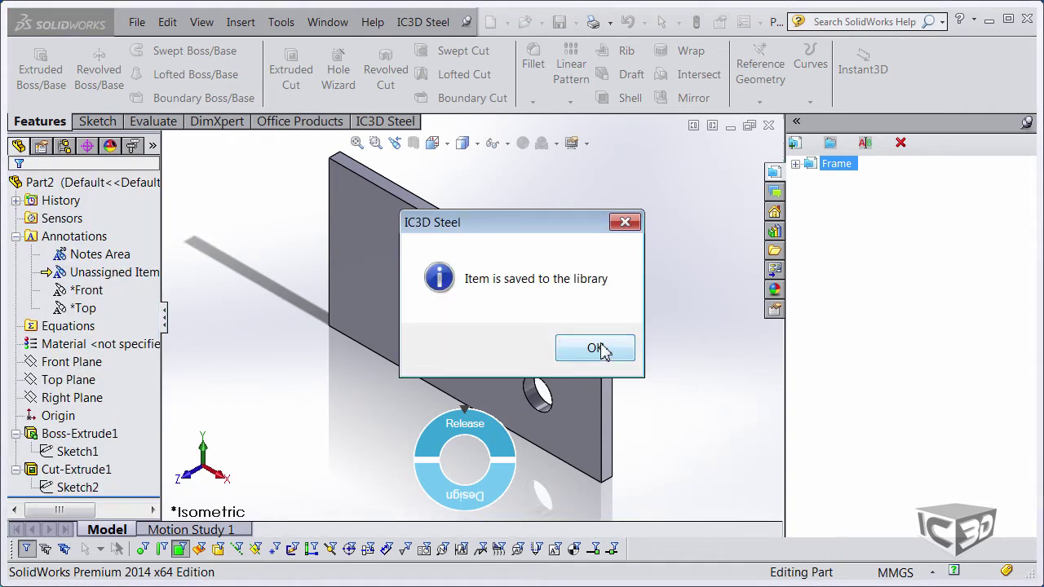
left_click(597, 348)
Step: Close the plate part without saving and return to the Frame assembly
left_click(767, 124)
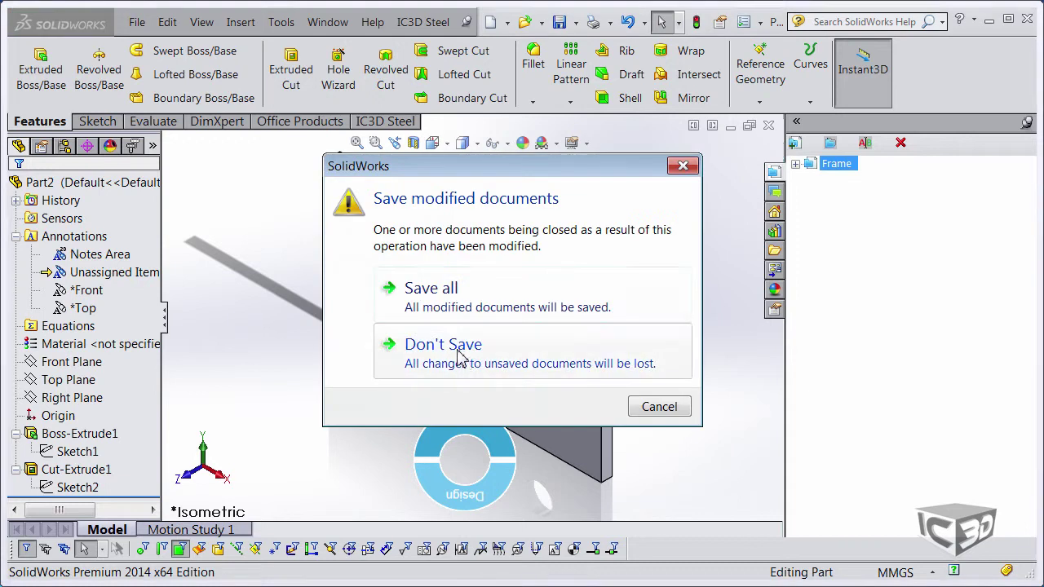
left_click(467, 356)
left_click(324, 262)
scroll(342, 285, "up", 5)
scroll(380, 343, "down", 4)
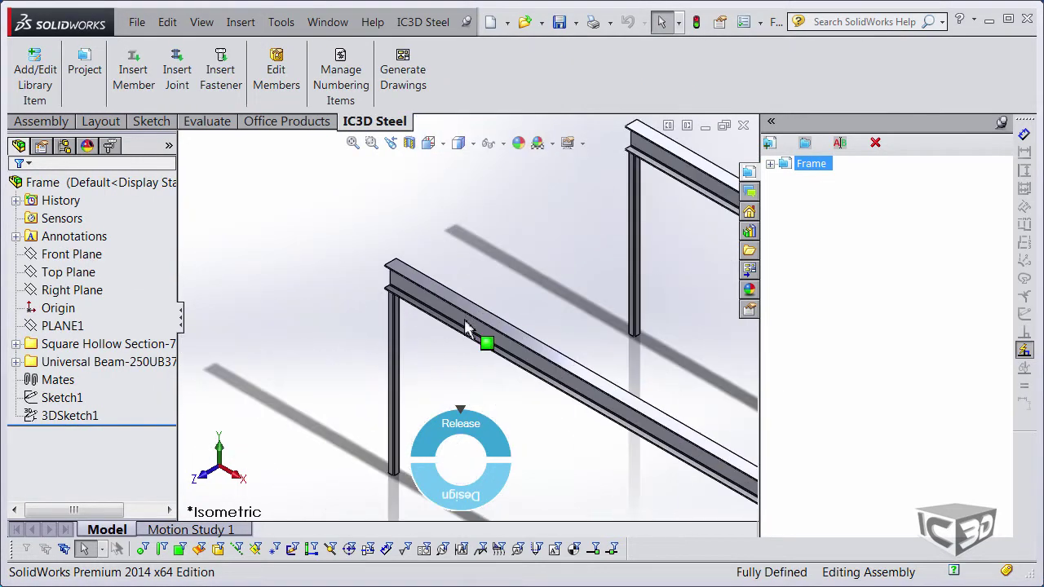
Step: Find the Plate joint under Beam To Beam in the joint library, open its file folder and cancel the joint insertion
left_click(177, 77)
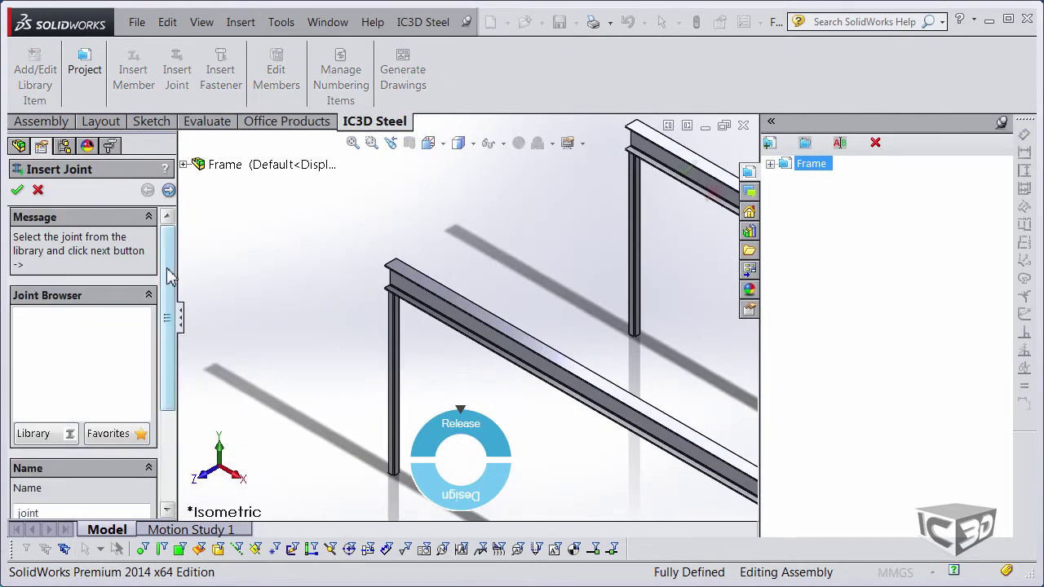
left_click(59, 364)
mouse_move(100, 374)
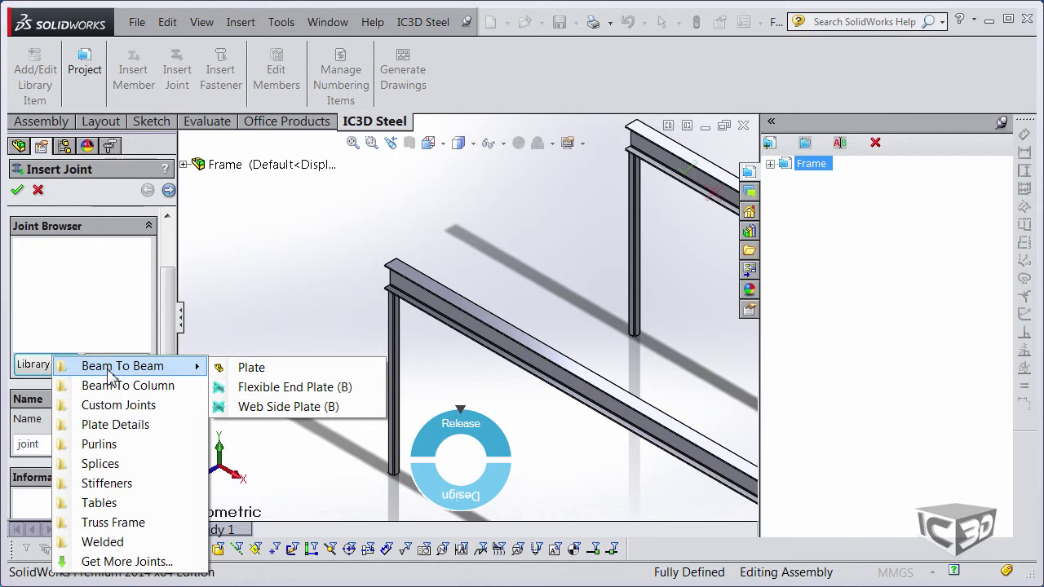
left_click_drag(252, 367, 279, 376)
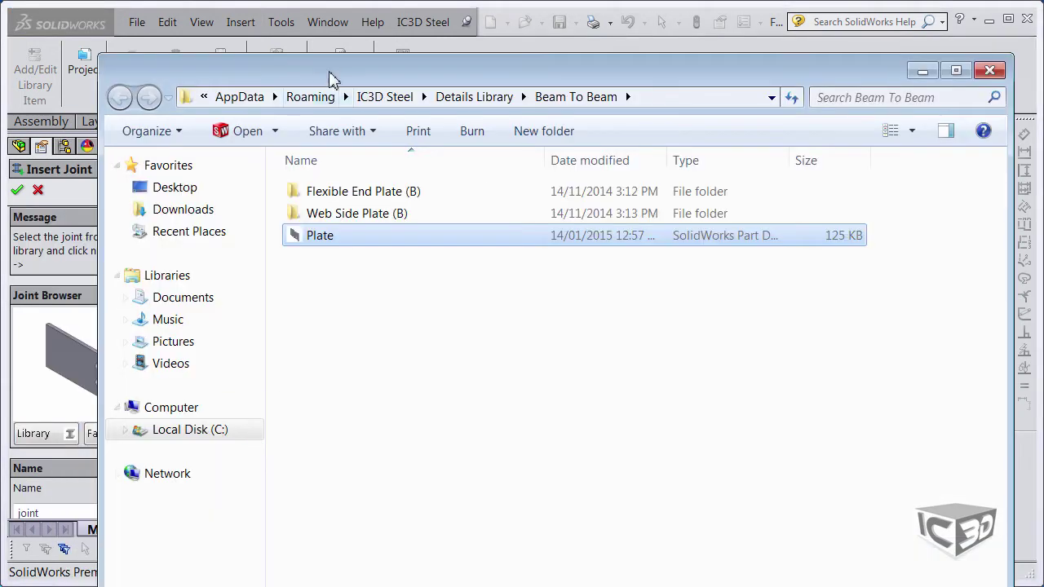
left_click_drag(328, 74, 505, 74)
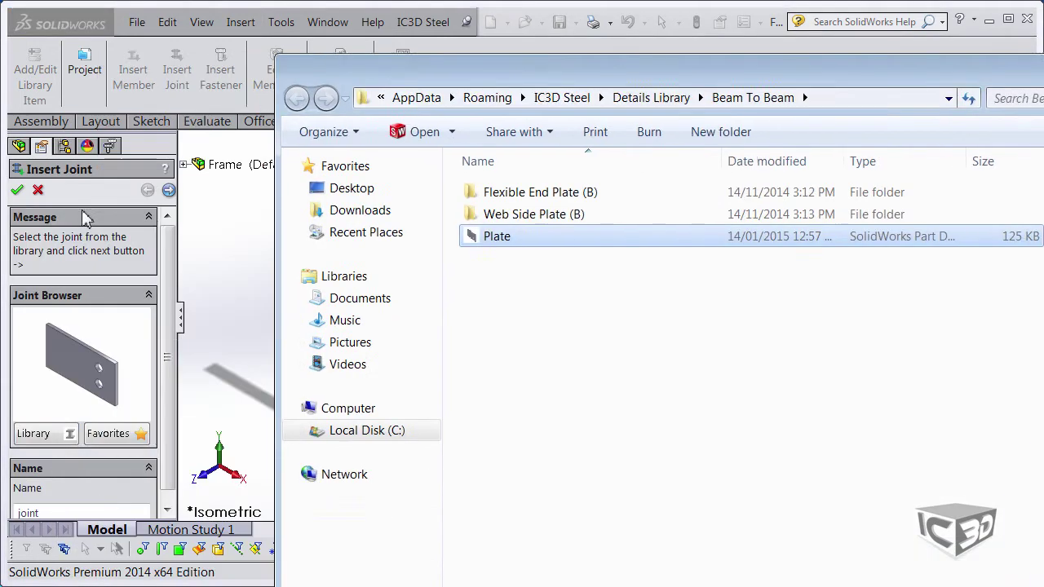
left_click(37, 189)
Step: Move the Plate part file from the Beam To Beam folder into the Beam To Column folder of the Details Library
left_click_drag(532, 317, 532, 316)
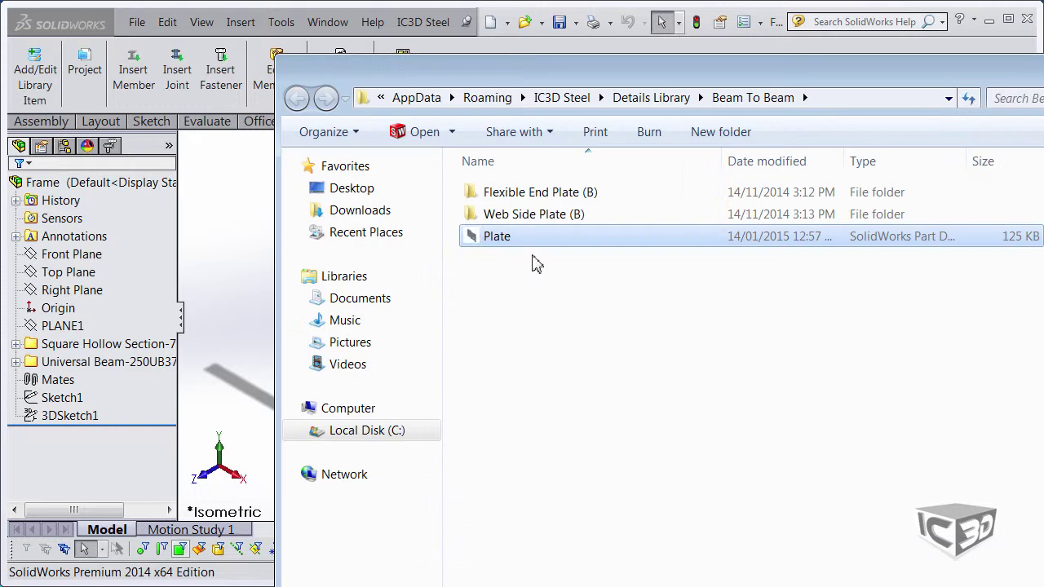
left_click(673, 97)
double_click(506, 206)
key("ctrl+v")
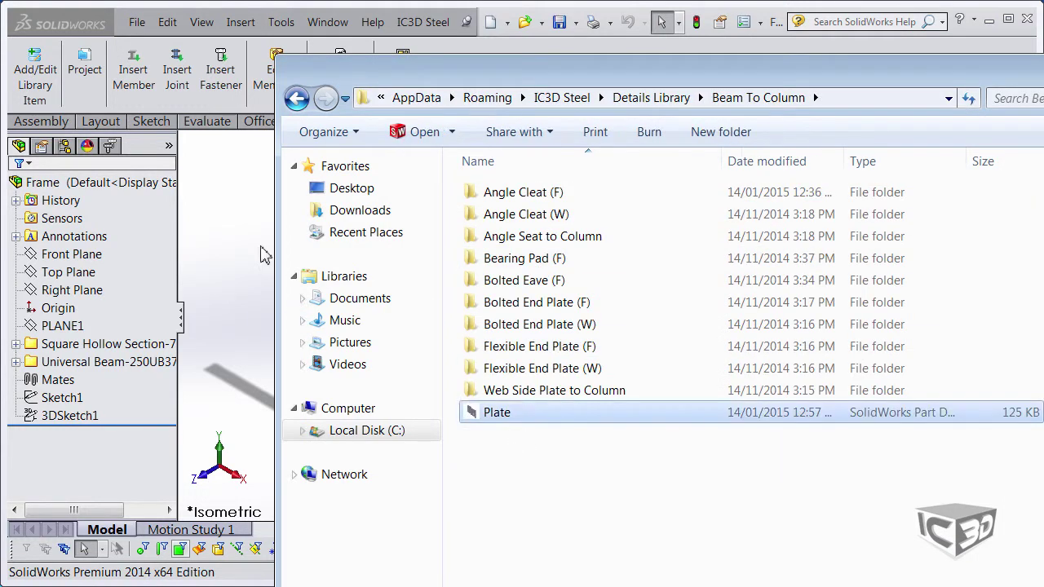
Step: Start inserting a joint in the Frame assembly and choose Plate from the Beam To Column library
left_click(176, 75)
left_click(42, 433)
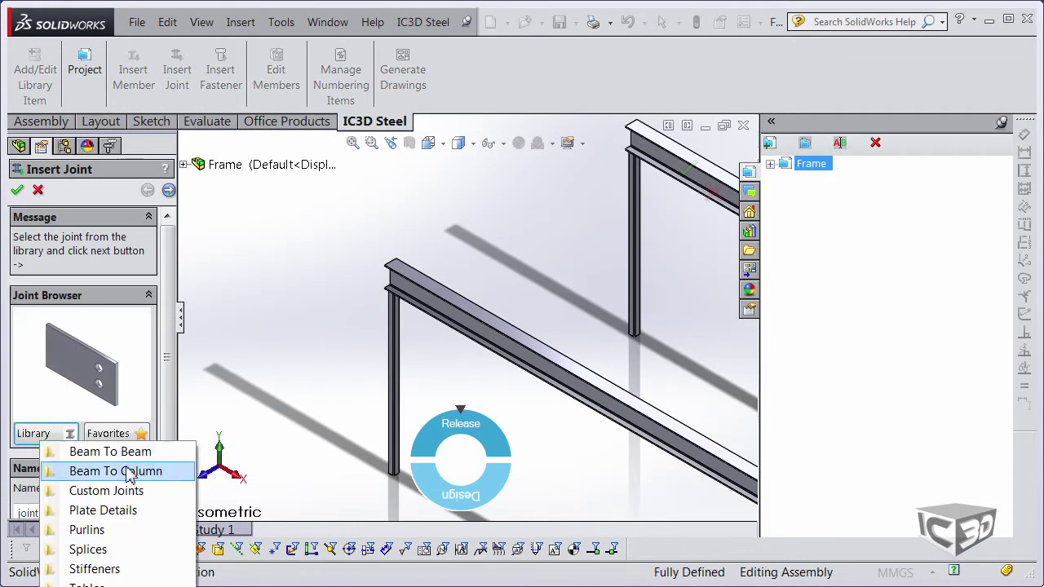
mouse_move(131, 470)
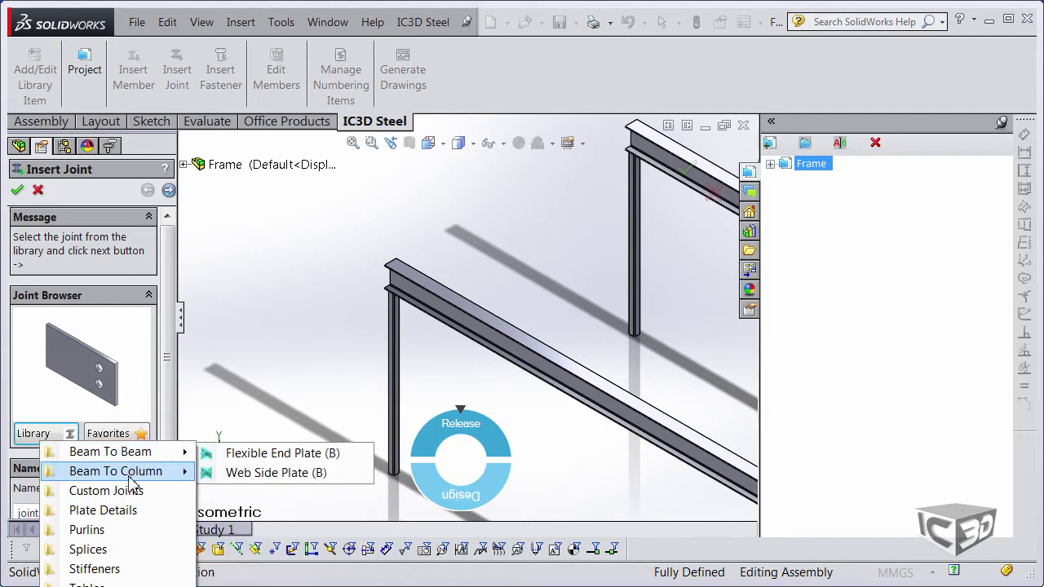
left_click(245, 473)
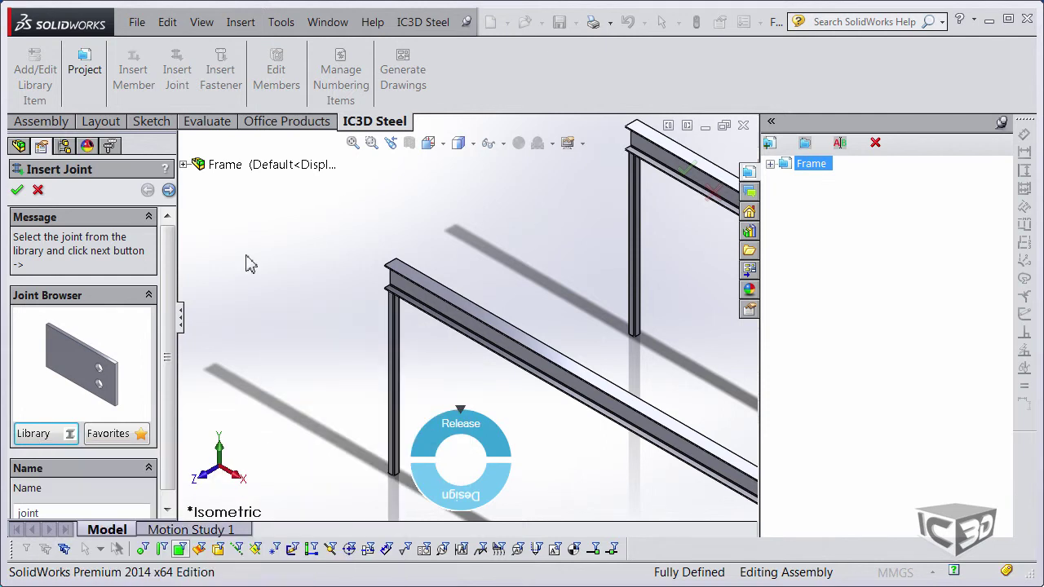
left_click(168, 190)
Step: Place the plate joint on the beam's underside face near the column
middle_click_drag(339, 361, 401, 233)
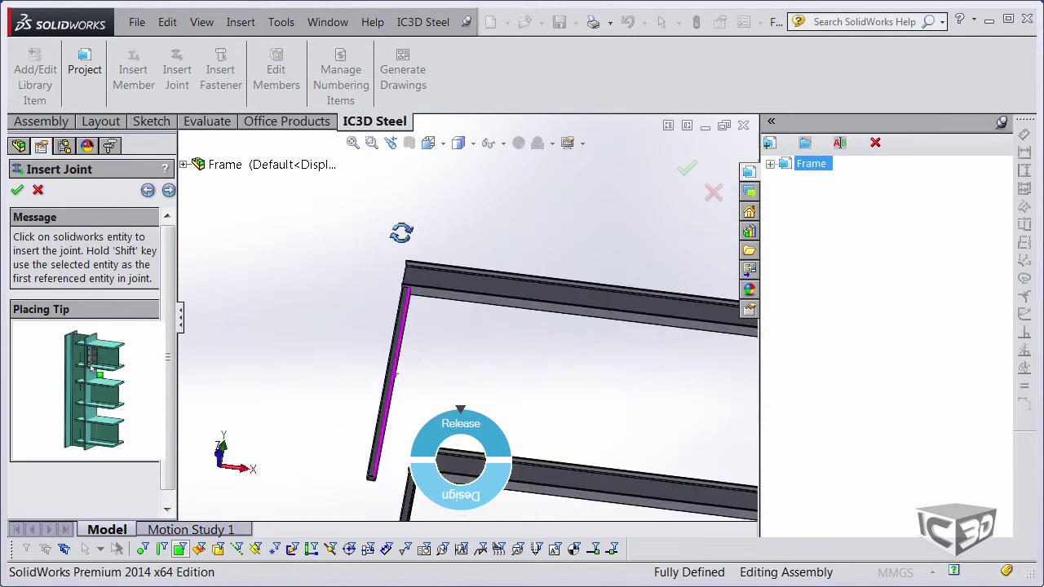
scroll(432, 297, "down", 4)
left_click(432, 304)
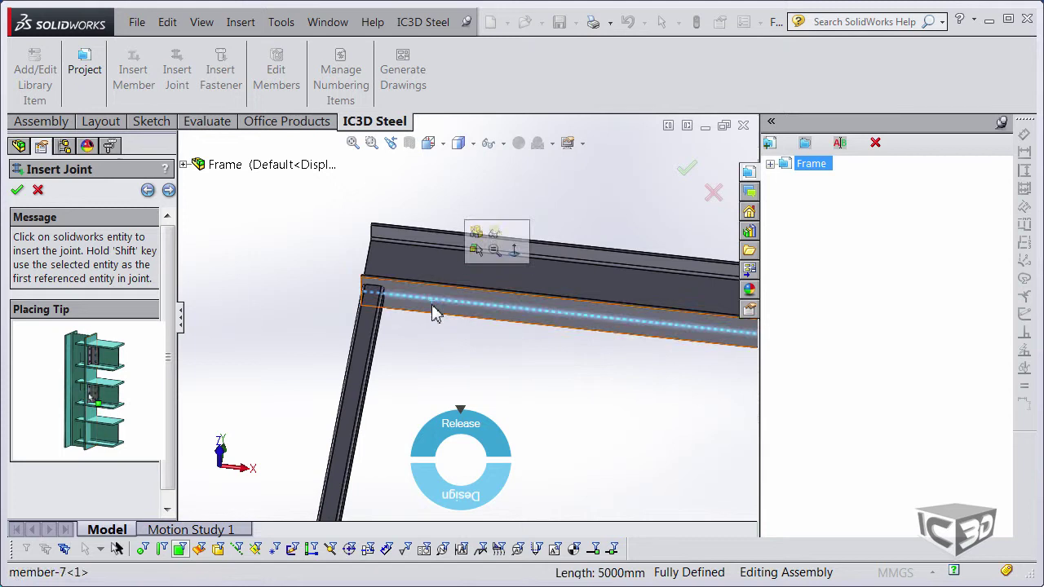
left_click(168, 190)
Step: Select the beam's underside face and the column's face as the joint's references, and accept the joint
scroll(167, 363, "down", 5)
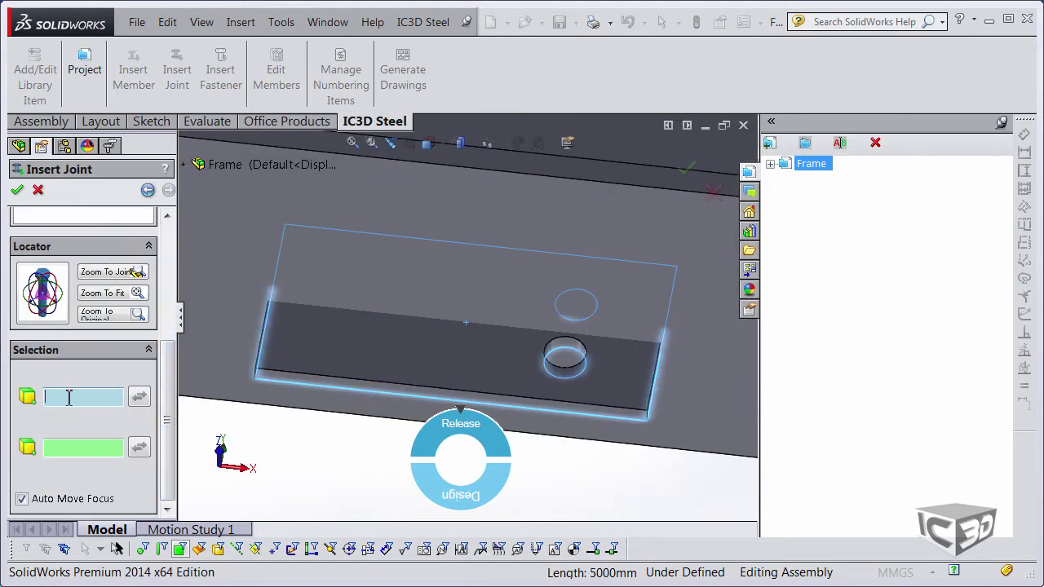
left_click(287, 349)
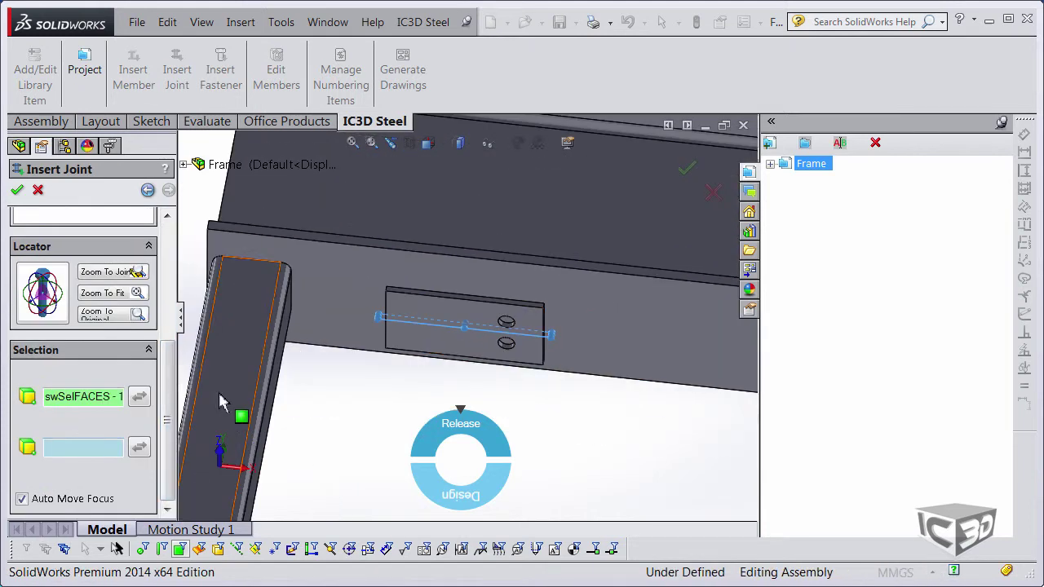
left_click(239, 412)
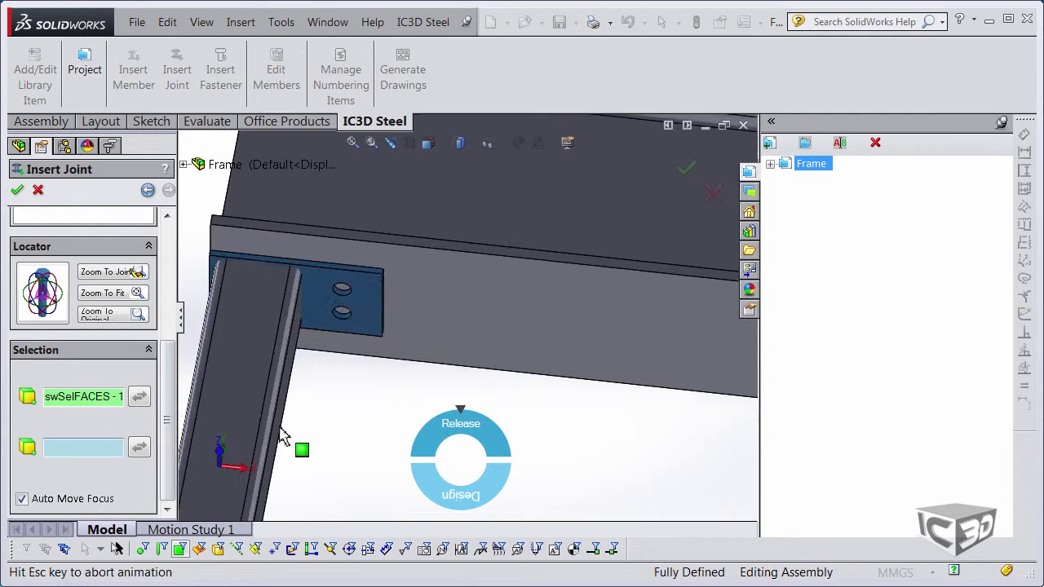
left_click(17, 190)
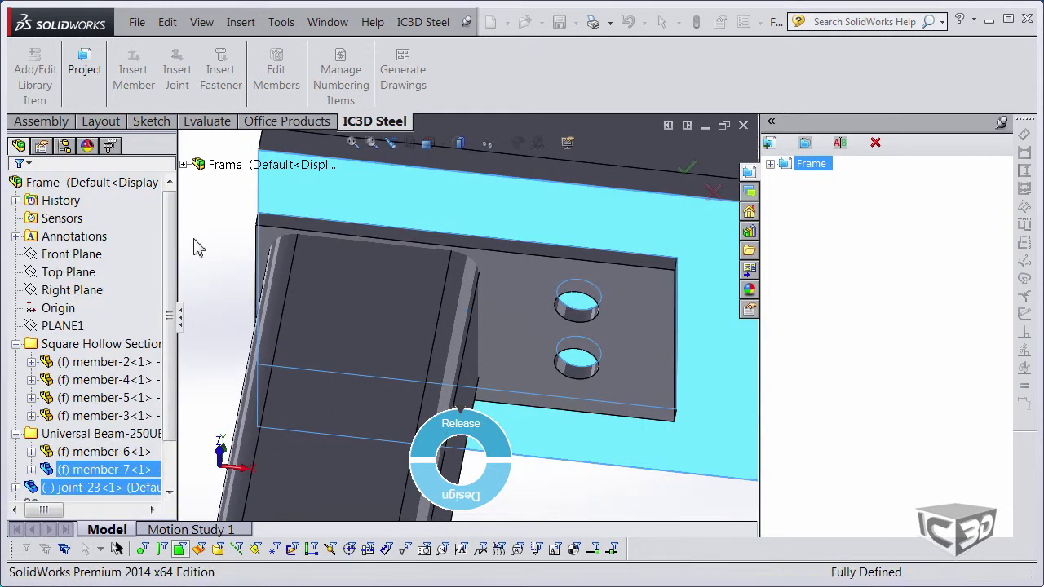
Step: Examine the coincident and symmetric mates that position the plate joint against the beam and column
scroll(18, 456, "down", 3)
left_click(72, 453)
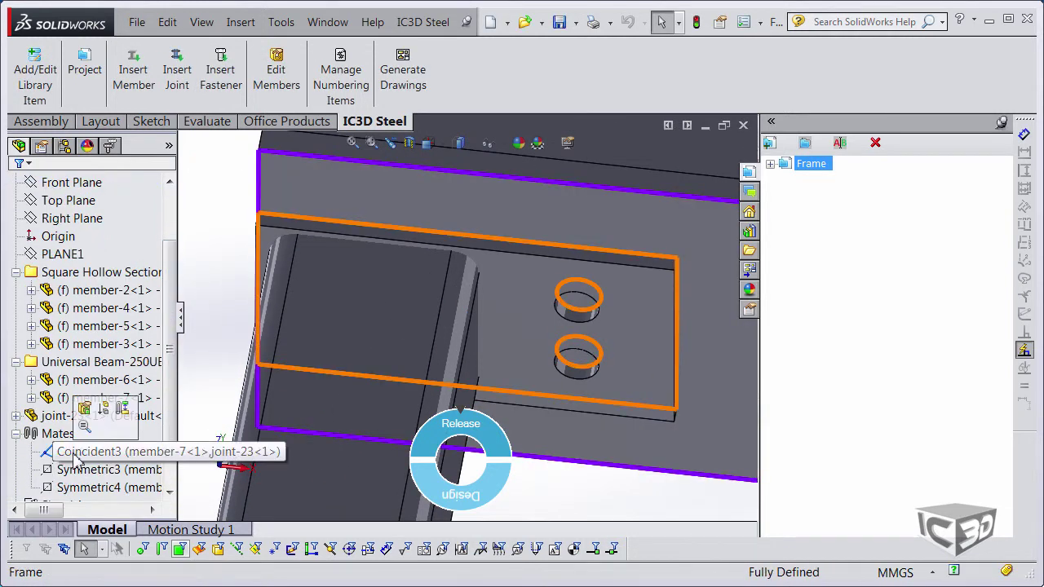
left_click(75, 471)
left_click(246, 279)
scroll(246, 278, "up", 5)
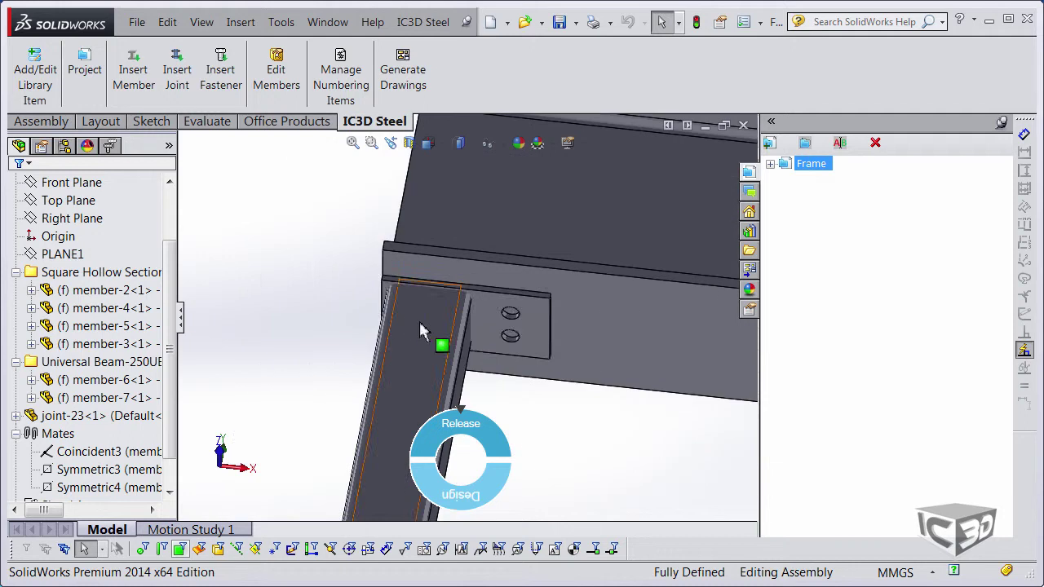
left_click_drag(497, 303, 495, 309)
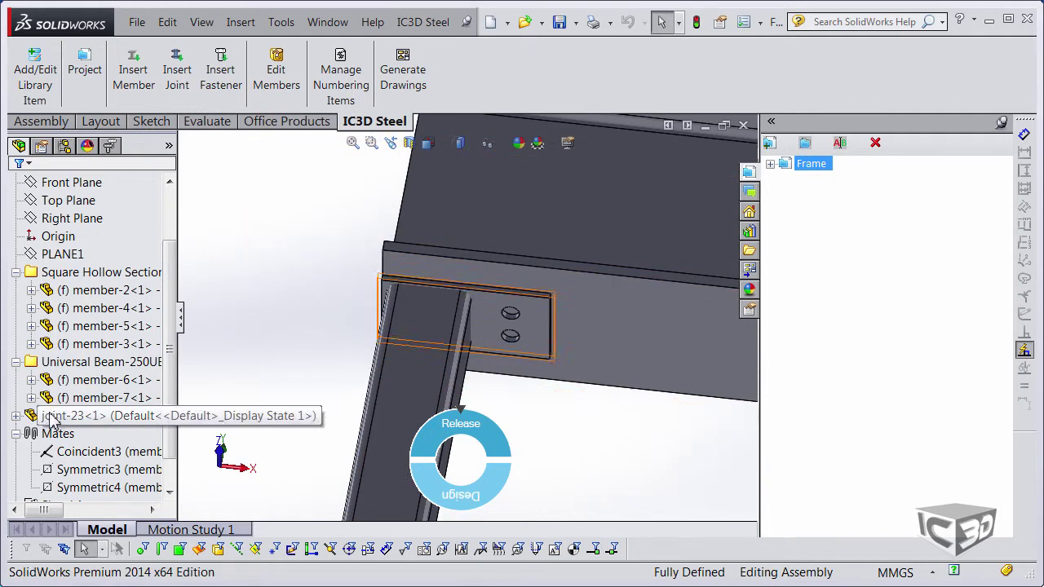
Step: Delete the inserted plate joint from the Frame assembly and return to the isometric view
left_click(90, 415)
key("Delete")
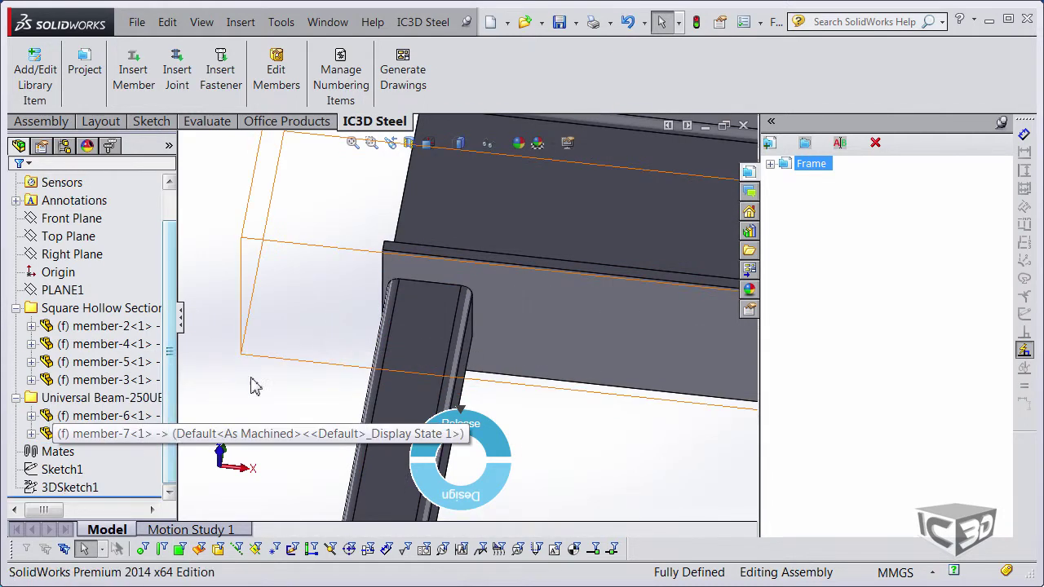
left_click(428, 142)
left_click(511, 185)
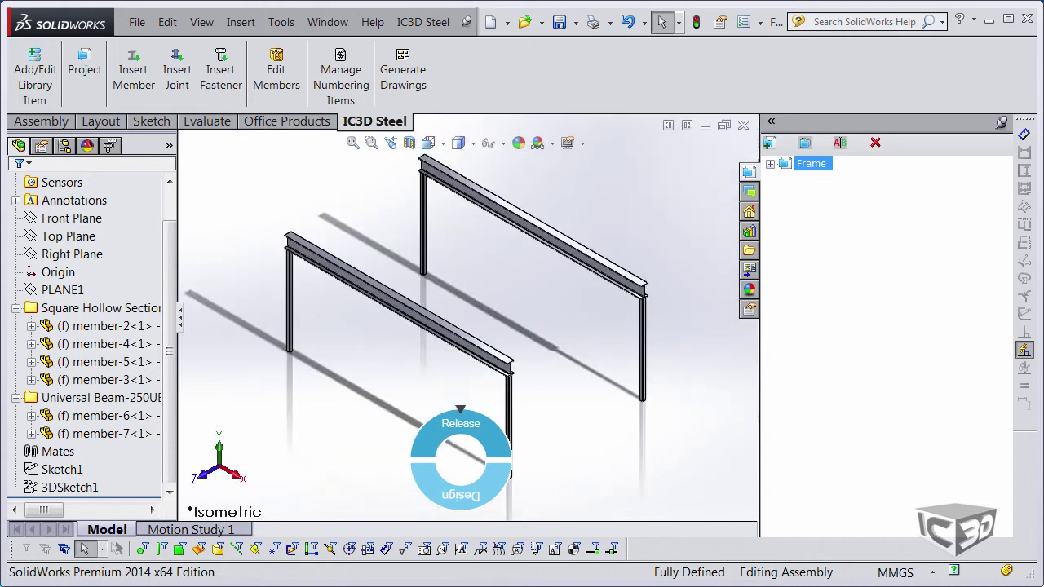
Step: Open the Plate part from the Beam To Column library folder
left_click(327, 22)
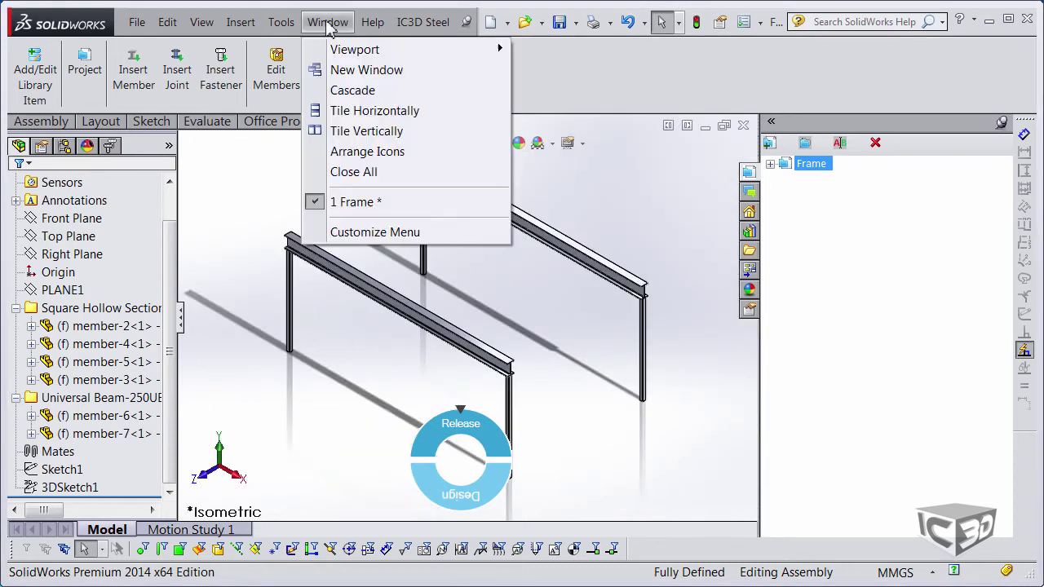
left_click(80, 584)
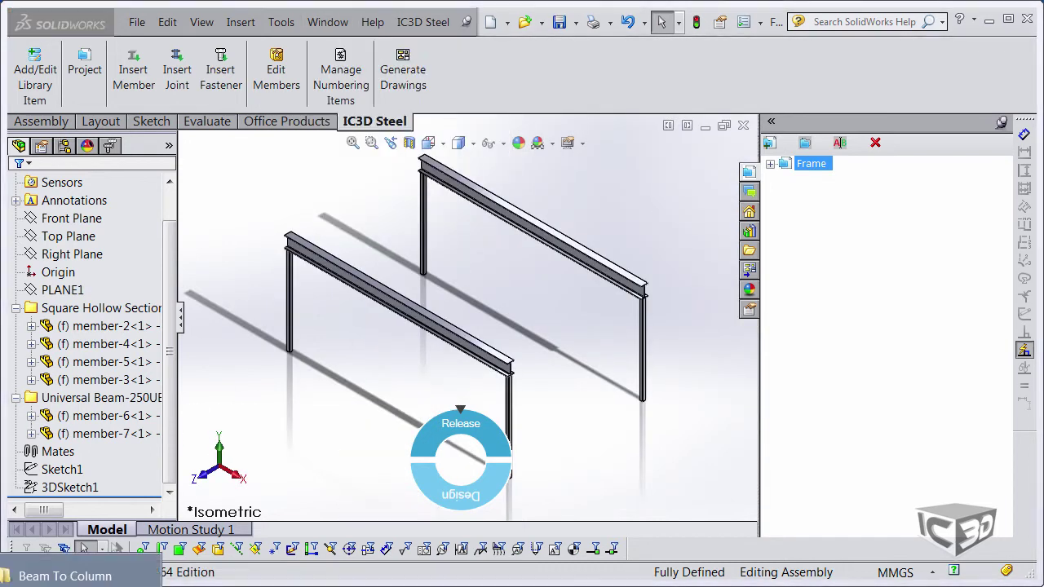
left_click(65, 576)
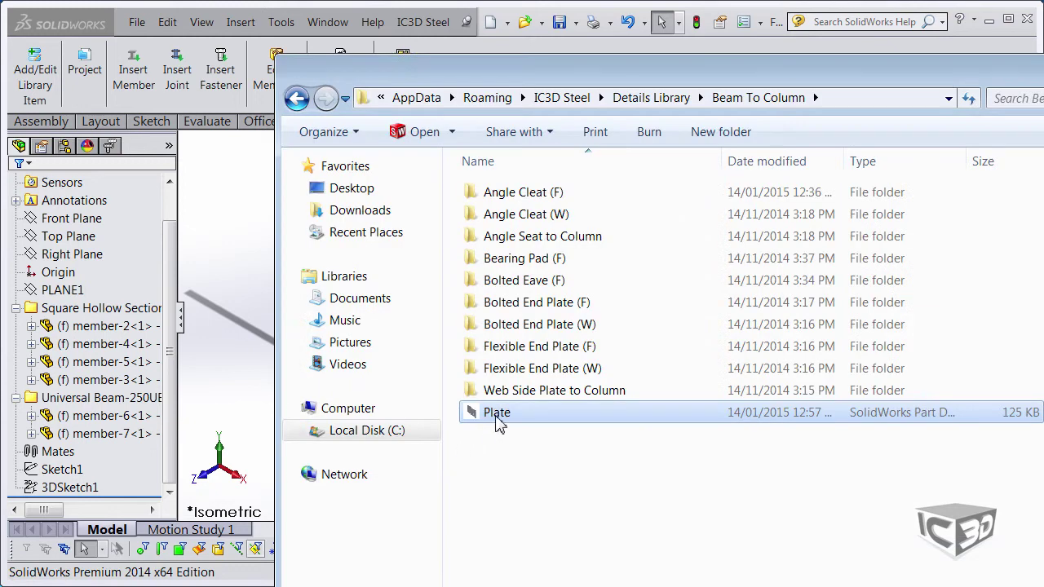
left_click(230, 220)
Step: Open the Plate part's joint definition in Joint Builder and expand its list of mates
left_click(420, 22)
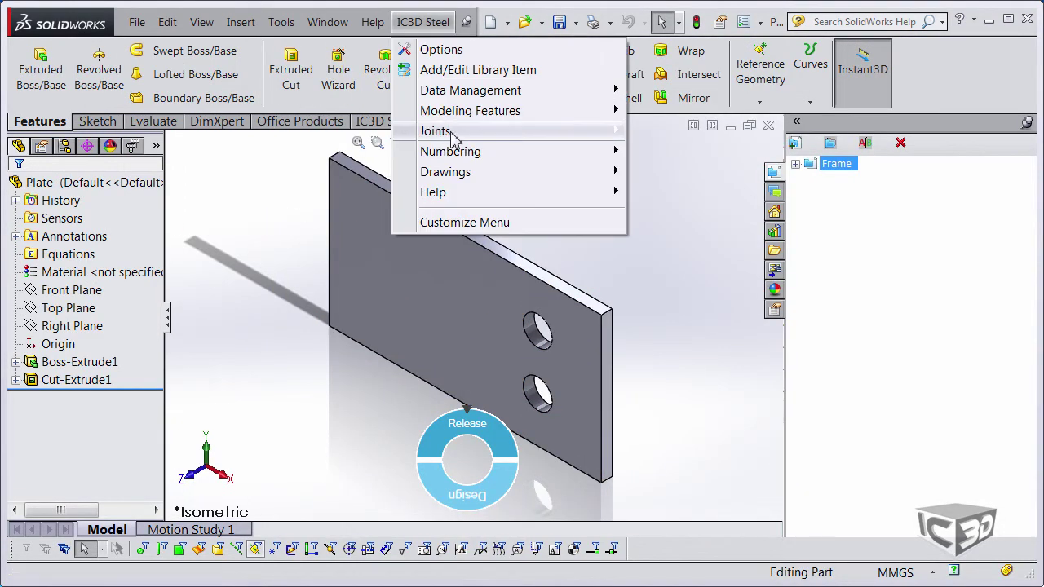
mouse_move(441, 130)
left_click(685, 131)
left_click(26, 301)
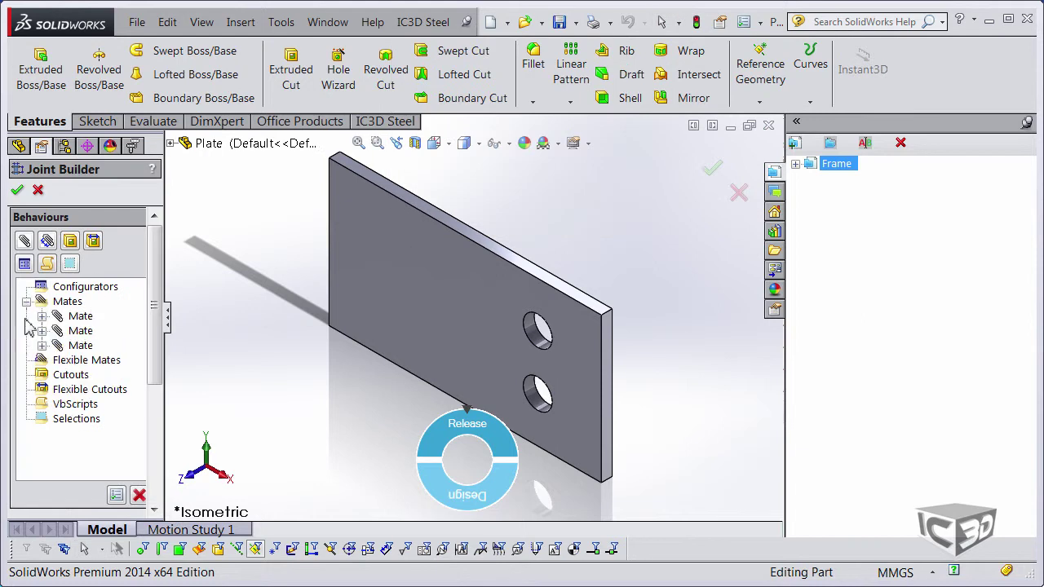
Step: Set the title of the first mate's Beam user selection to "Beam Face"
left_click(41, 344)
left_click(41, 315)
left_click(96, 330)
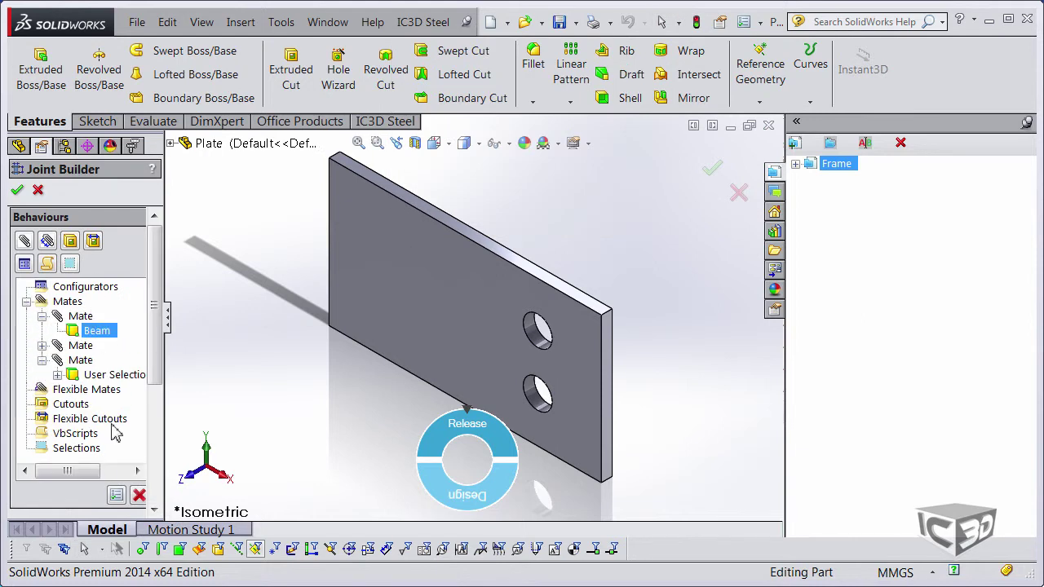
left_click(116, 495)
left_click_drag(185, 112, 391, 111)
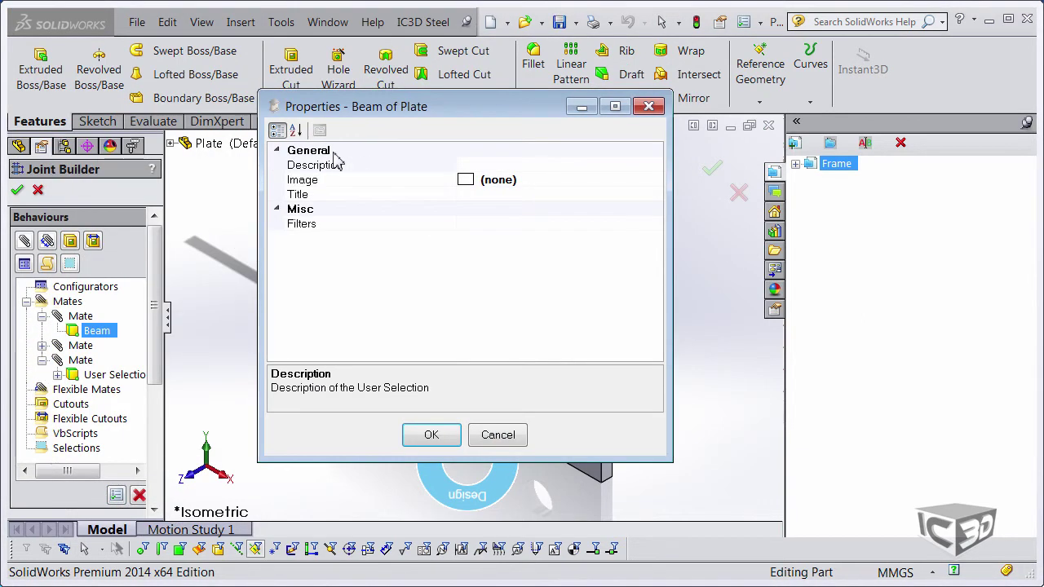
left_click(481, 193)
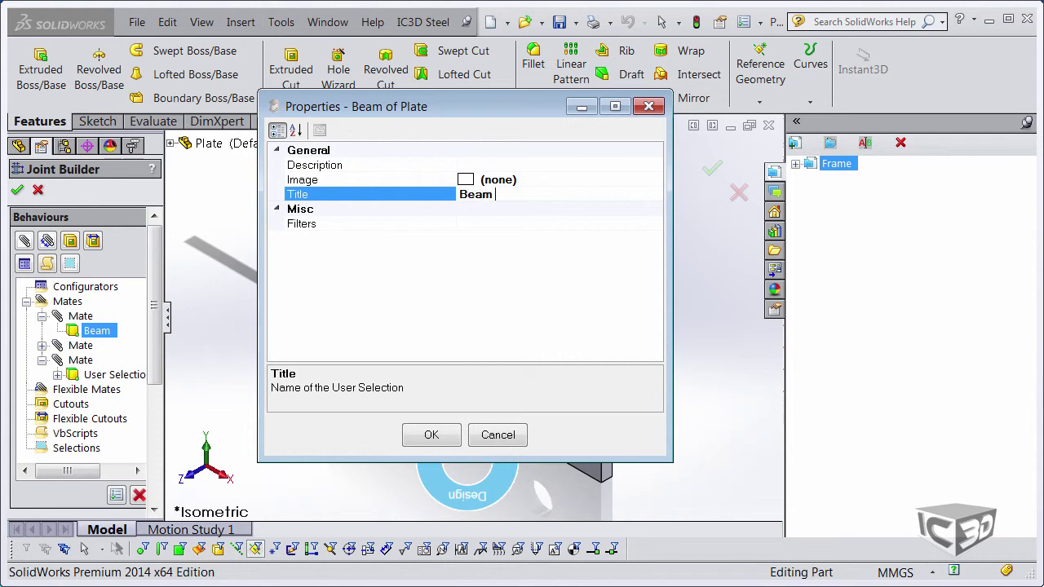
type("Beam Face")
Step: Assign the BeamSel image from the Desktop to the Beam user selection and accept its properties
left_click(509, 178)
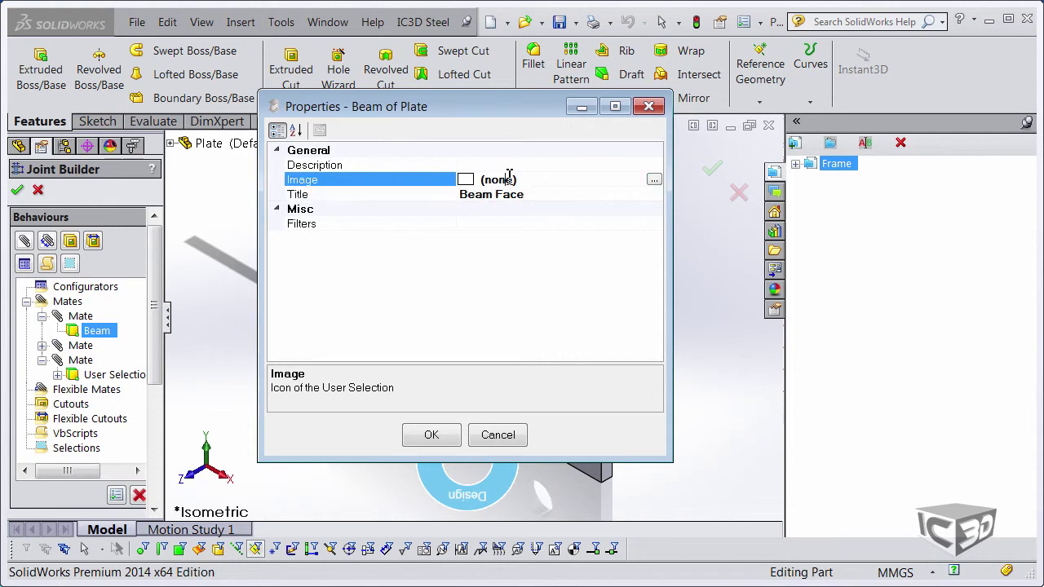
left_click(653, 180)
left_click(236, 136)
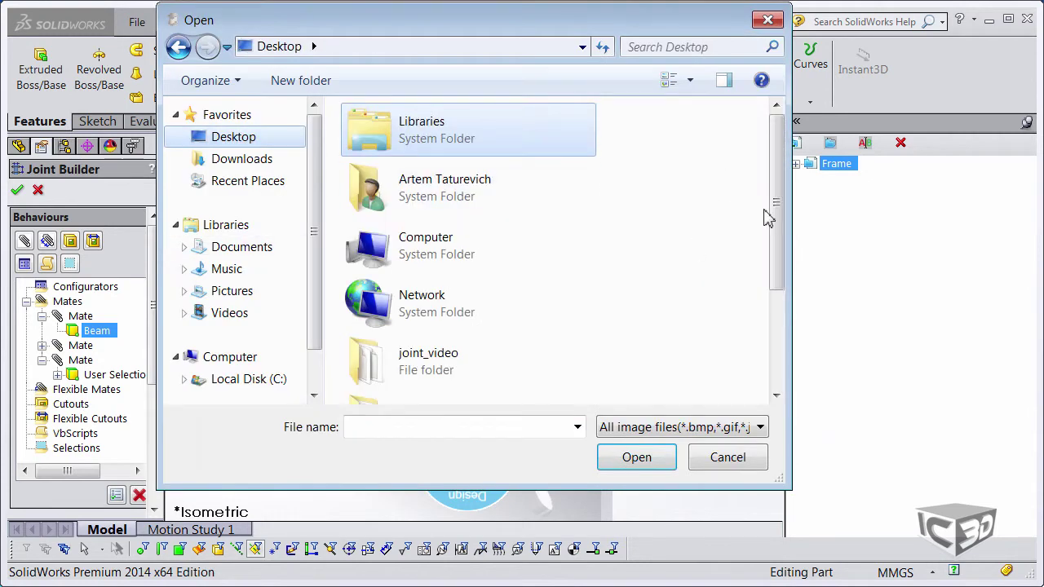
left_click_drag(769, 217, 772, 333)
left_click(456, 335)
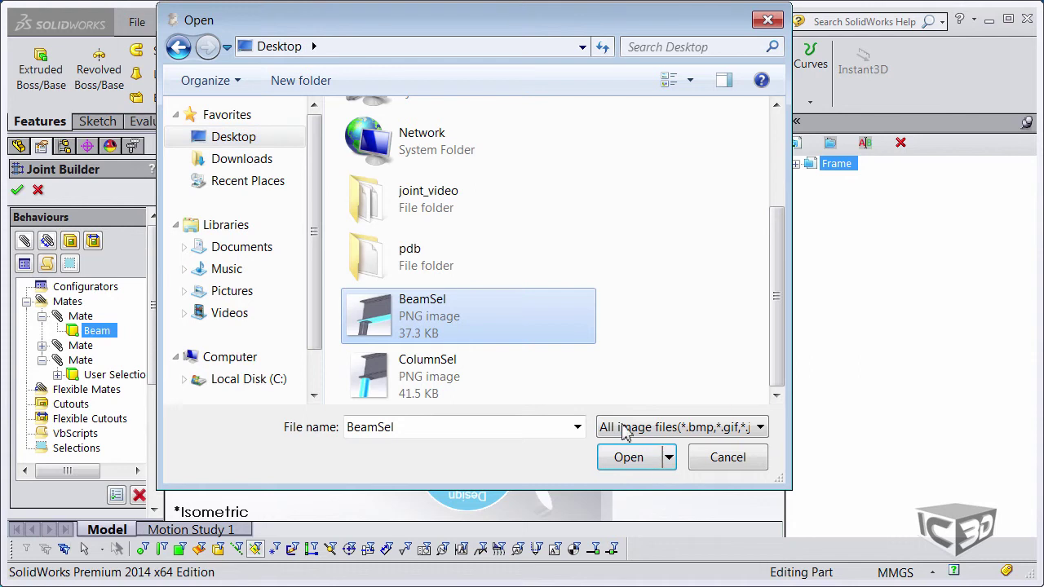
left_click(637, 457)
left_click(453, 440)
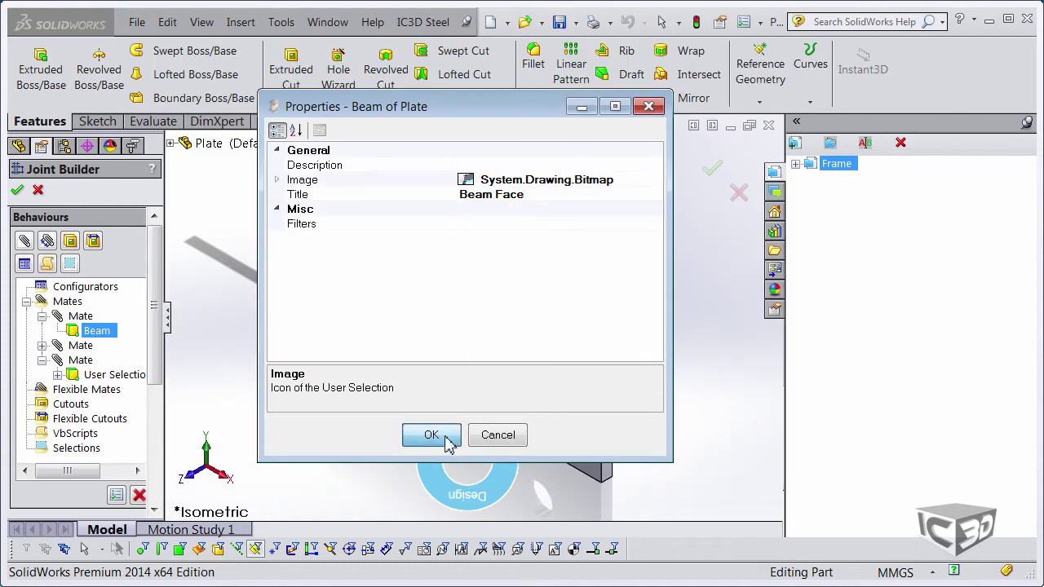
Step: Set the title of the second mate's Column user selection to "Column"
left_click(41, 345)
left_click(92, 362)
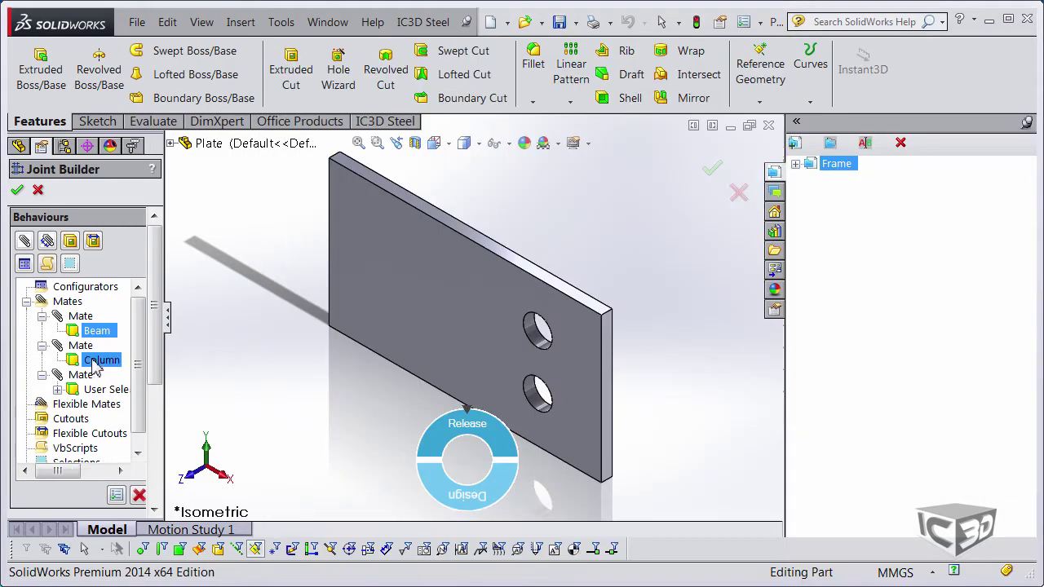
left_click(116, 494)
left_click_drag(213, 13, 522, 122)
left_click(516, 202)
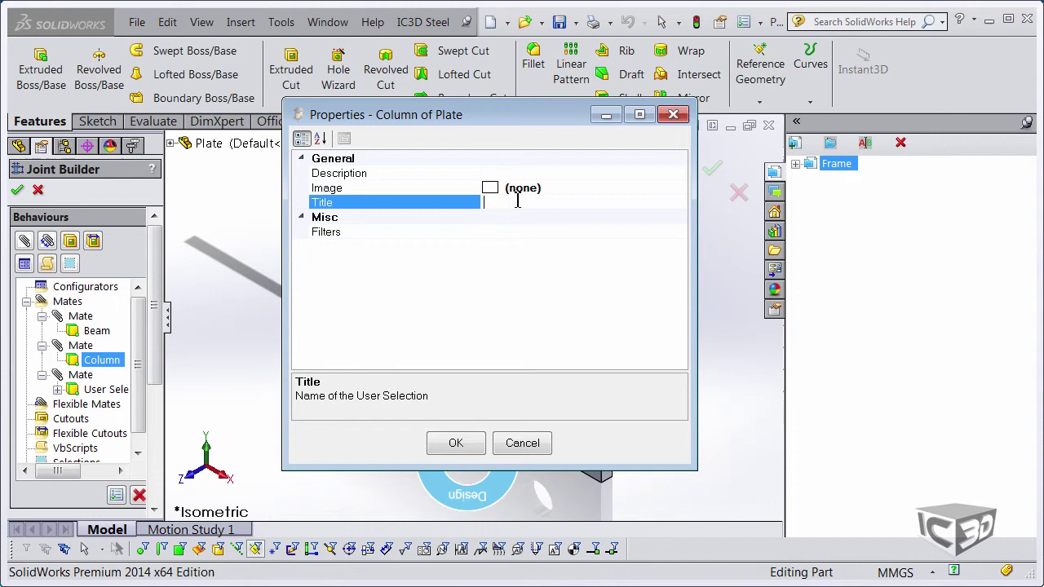
Step: Assign the ColumnSel image from the Desktop to the Column user selection
left_click(573, 189)
left_click(682, 188)
left_click_drag(808, 168, 785, 312)
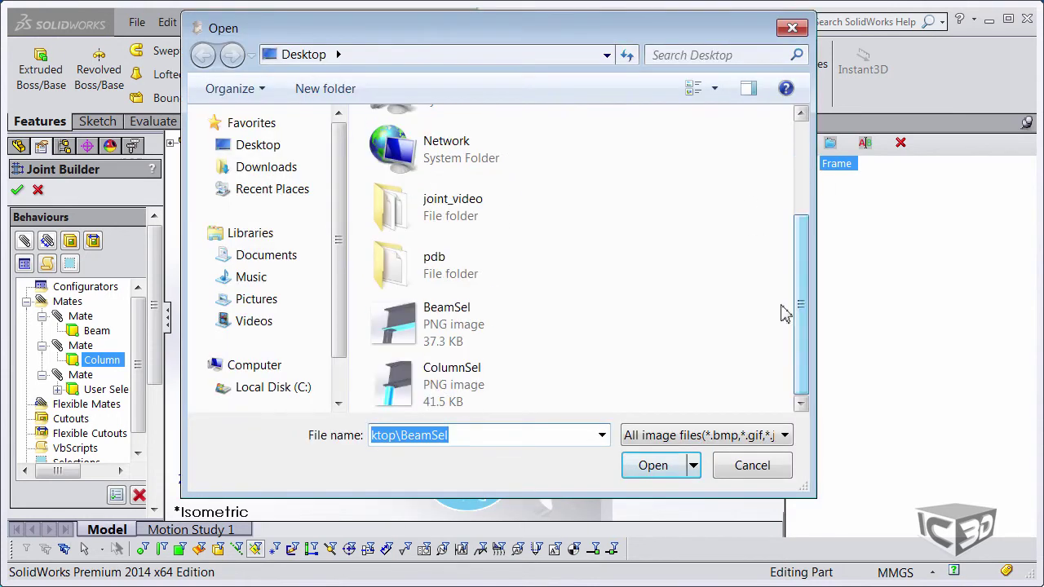
left_click(449, 389)
left_click(659, 465)
Step: Add one selection filter to the Column user selection, choose its value, and accept the properties
left_click(498, 231)
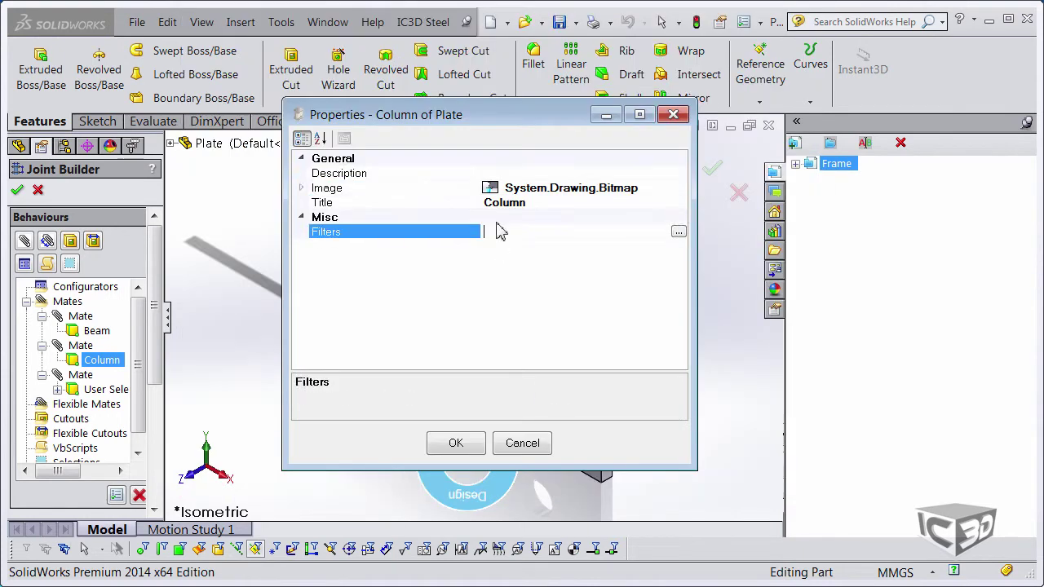
left_click(678, 232)
left_click(343, 434)
left_click(736, 238)
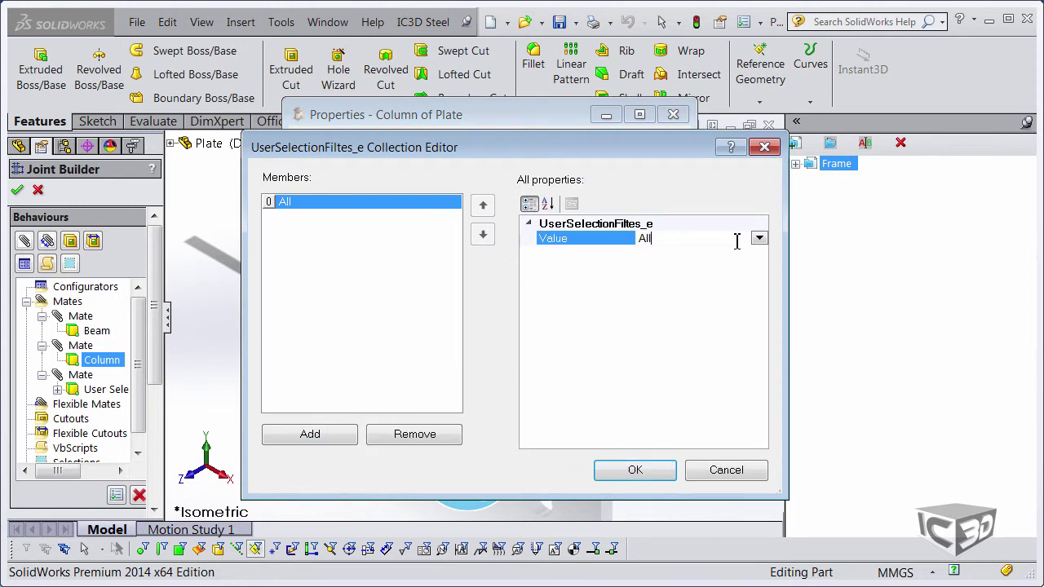
left_click(759, 238)
left_click(650, 282)
left_click(635, 470)
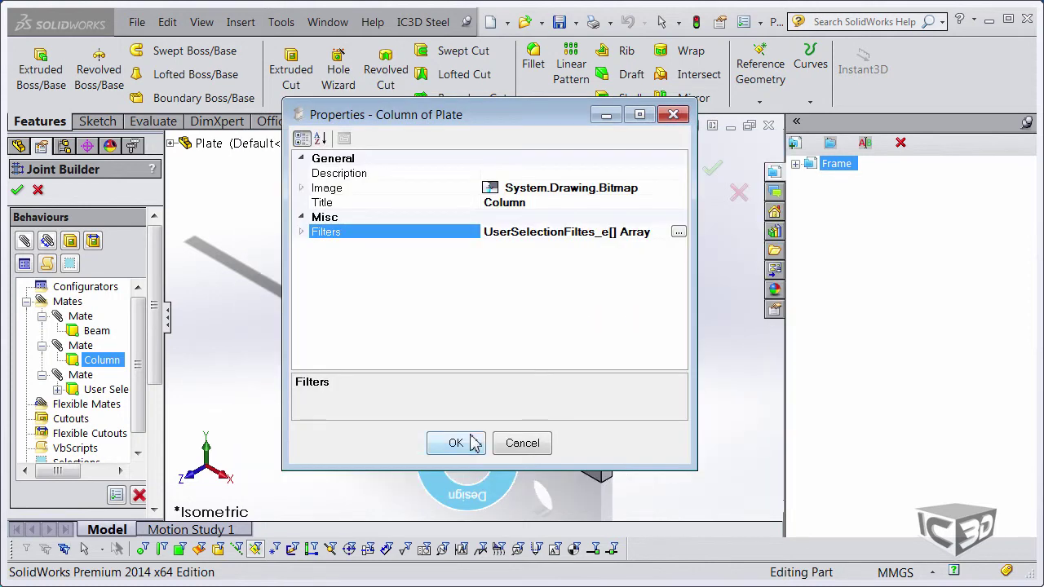
left_click(465, 443)
Step: Collapse the mate entries and add a new cutout behaviour to the plate joint
left_click(160, 260)
left_click(42, 345)
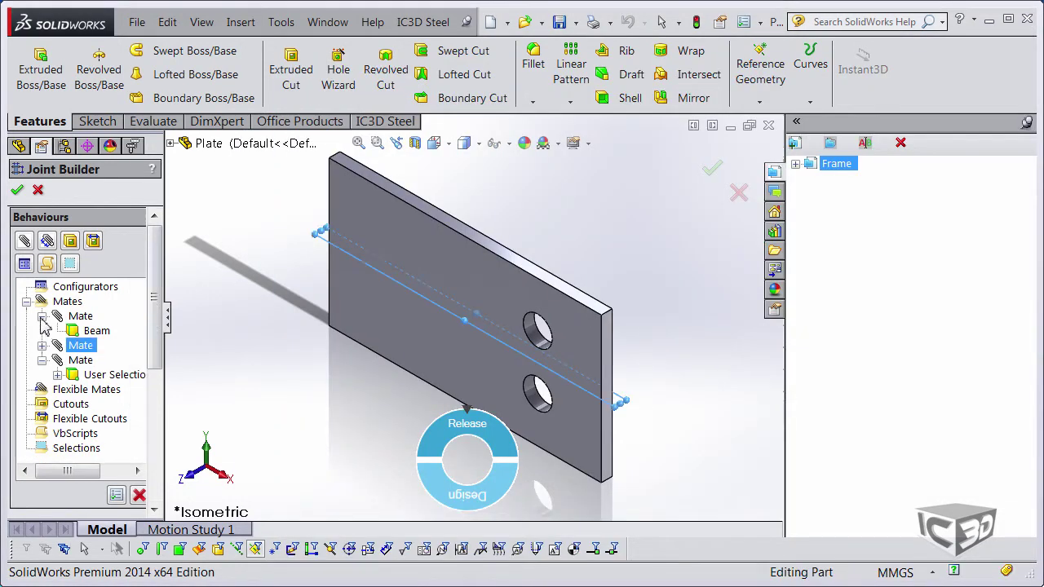
left_click(41, 316)
left_click(42, 345)
left_click(72, 375)
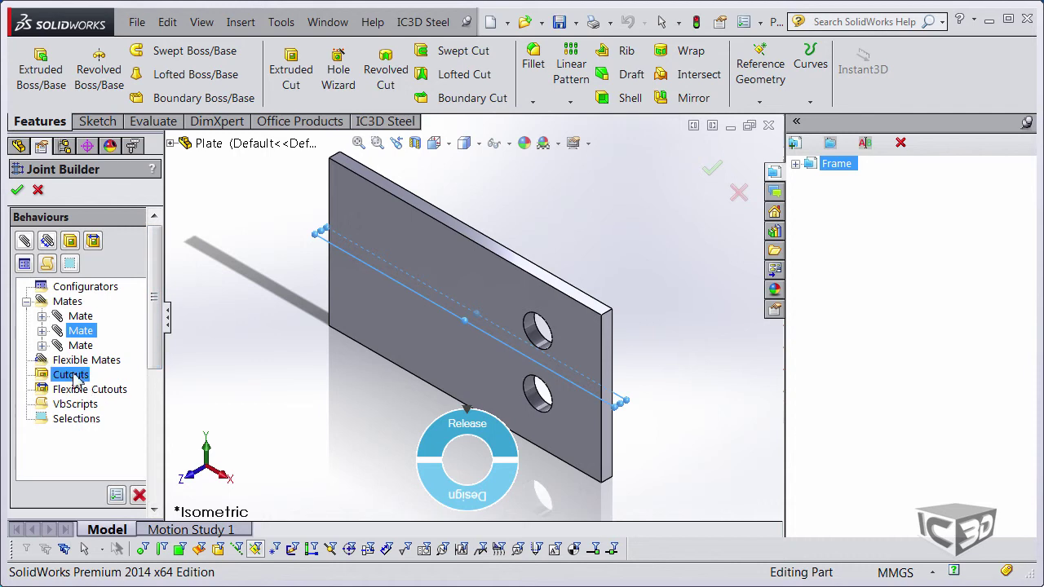
left_click(69, 243)
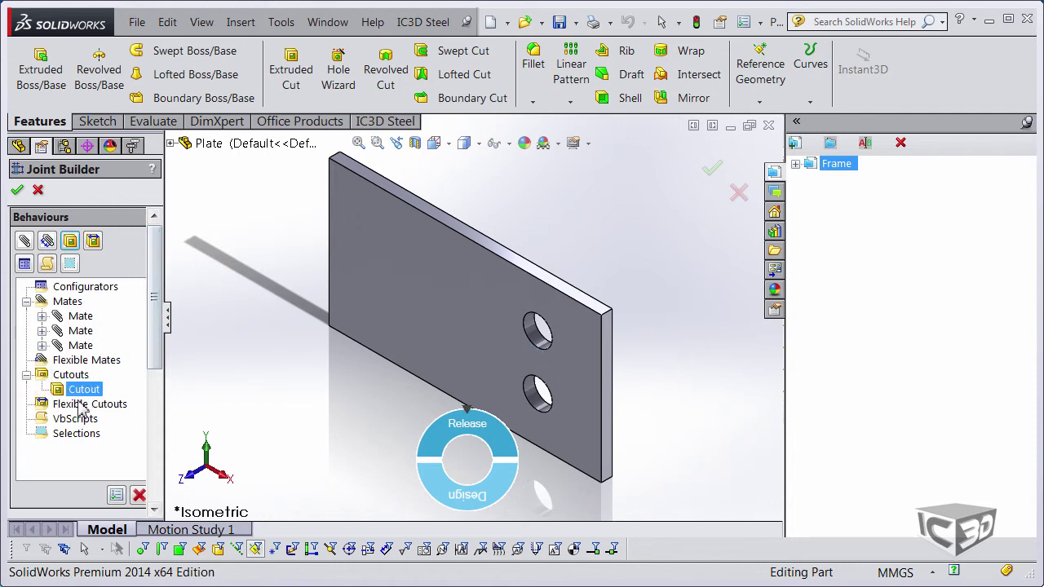
Step: Set Sketch1 of Boss-Extrude1 as the new cutout's reference
scroll(160, 334, "down", 5)
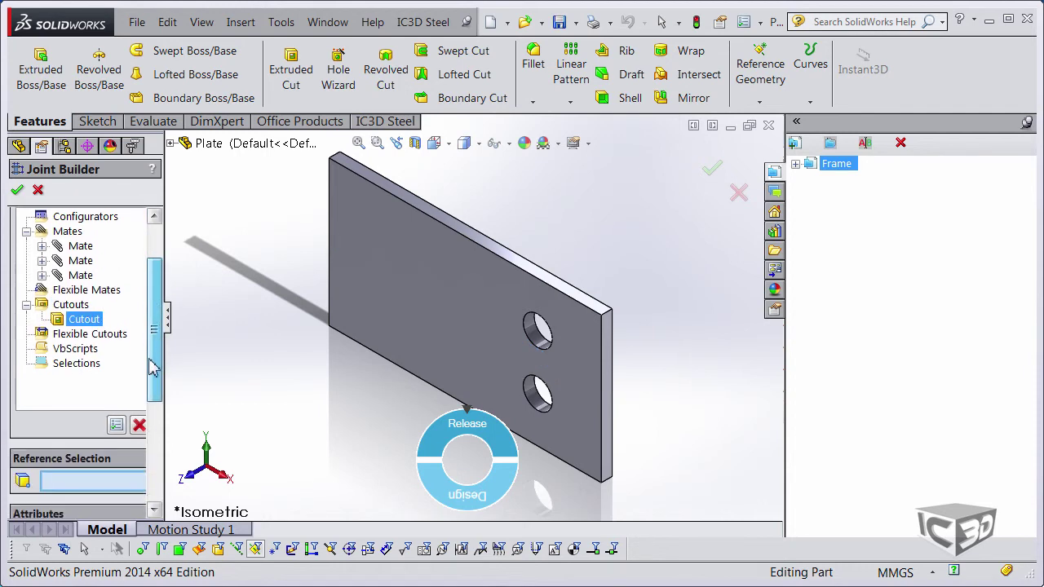
left_click(185, 143)
left_click(186, 323)
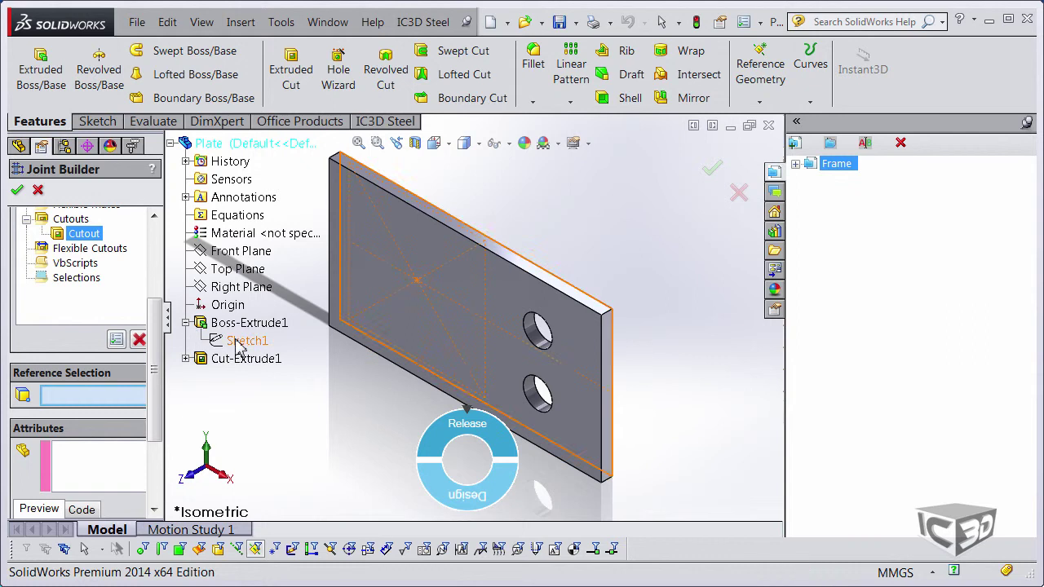
left_click(240, 341)
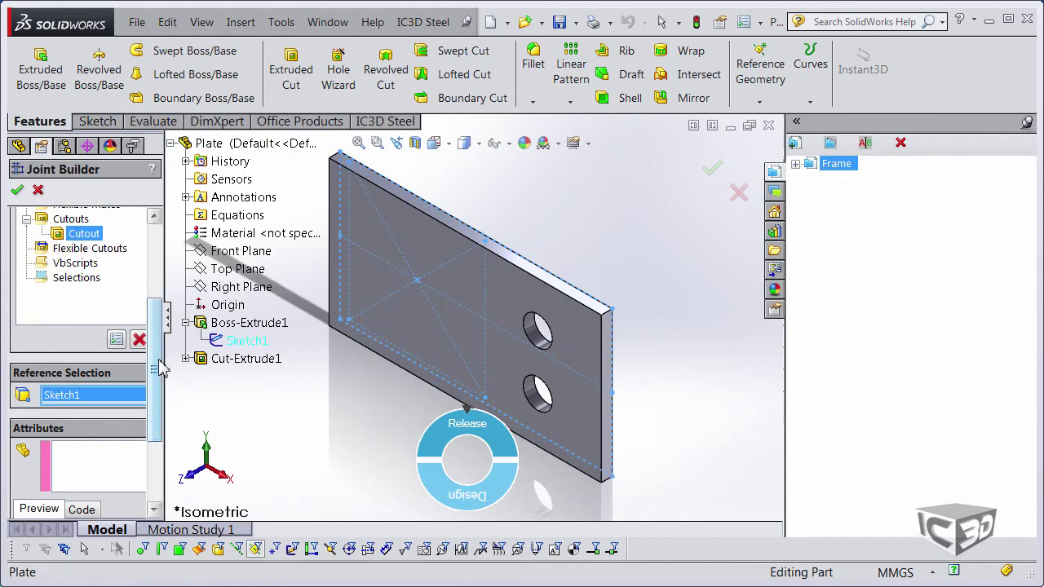
left_click_drag(158, 360, 179, 353)
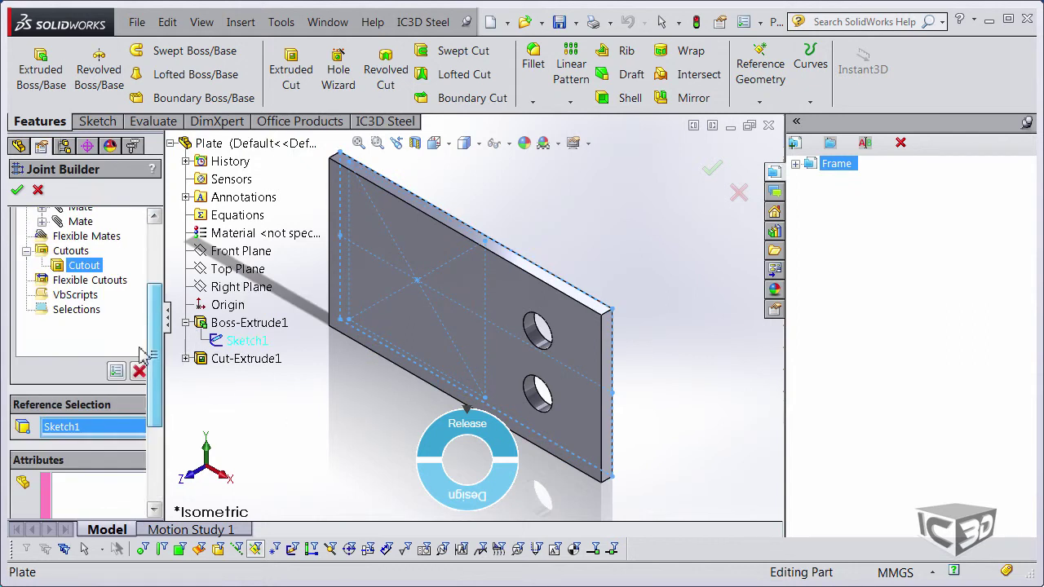
Step: Set the cutout's Selection Component Index to 1 and its Two Sides Cut parameter to True
left_click(119, 372)
left_click_drag(184, 46, 312, 87)
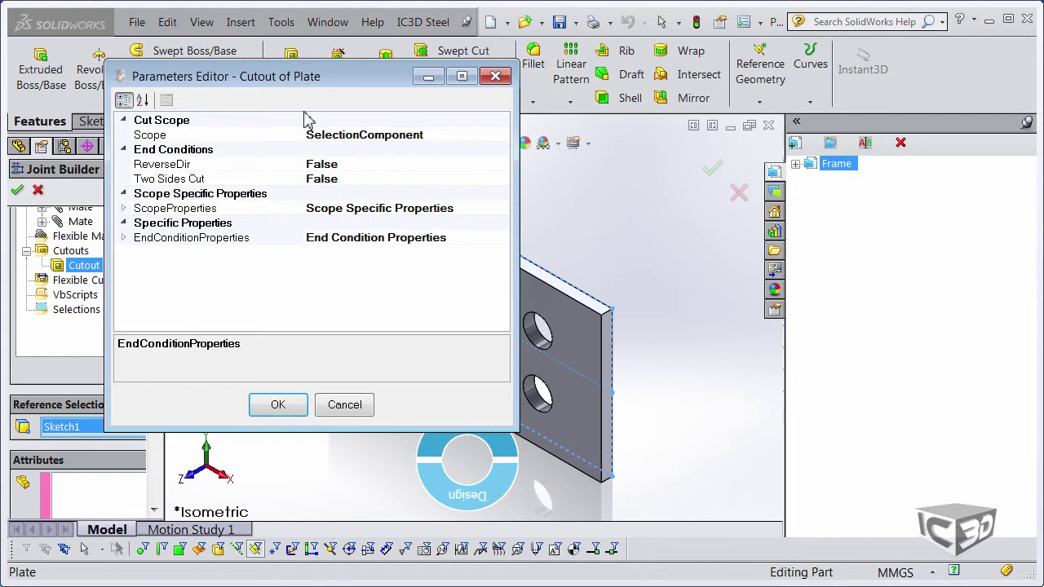
left_click(129, 210)
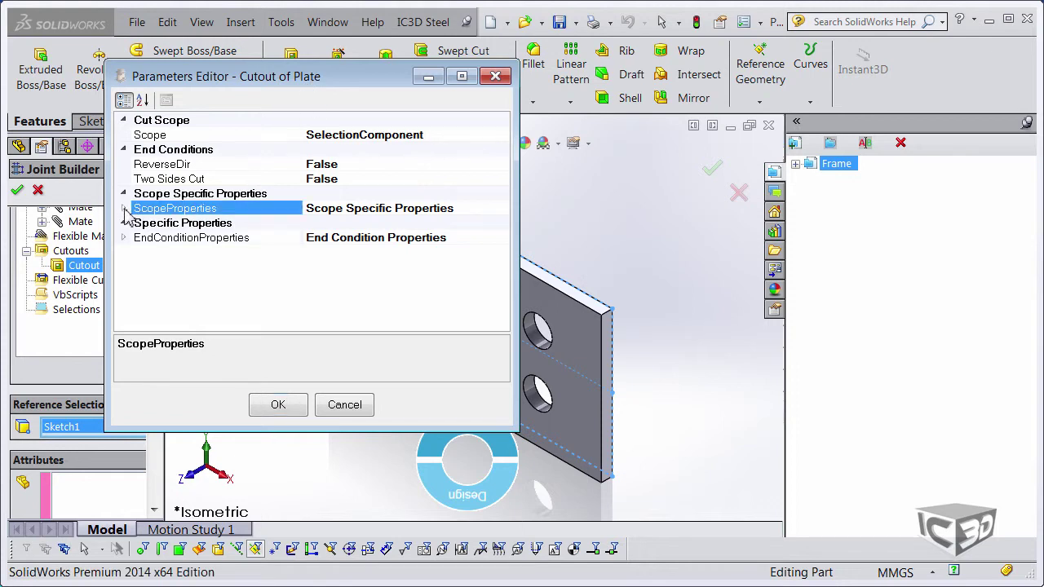
left_click(124, 208)
left_click(323, 223)
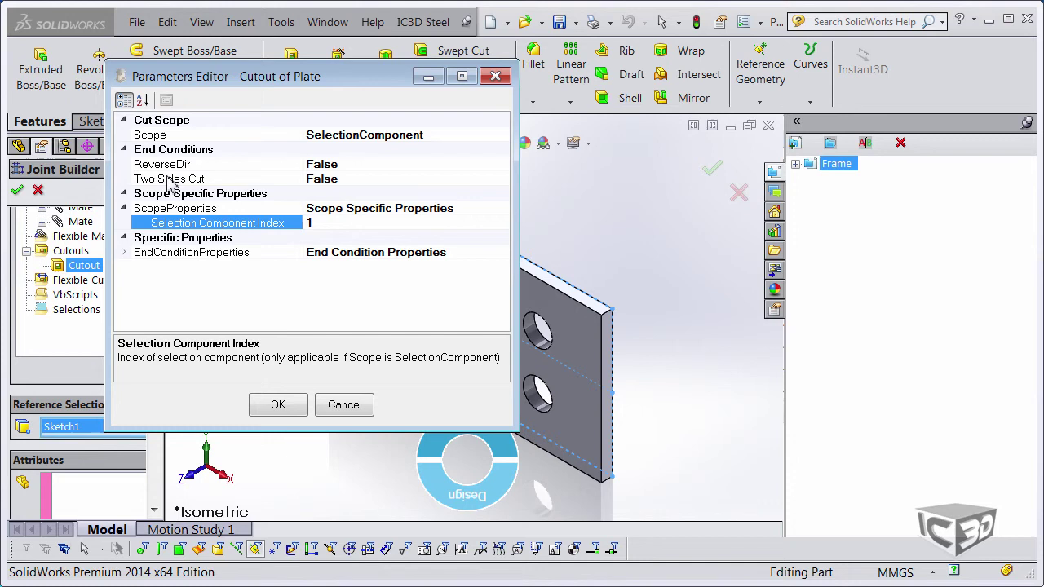
left_click(261, 179)
Step: Set the cutout's 2nd Direction Depth to 0.006 in the end condition properties and accept the parameters
left_click(124, 254)
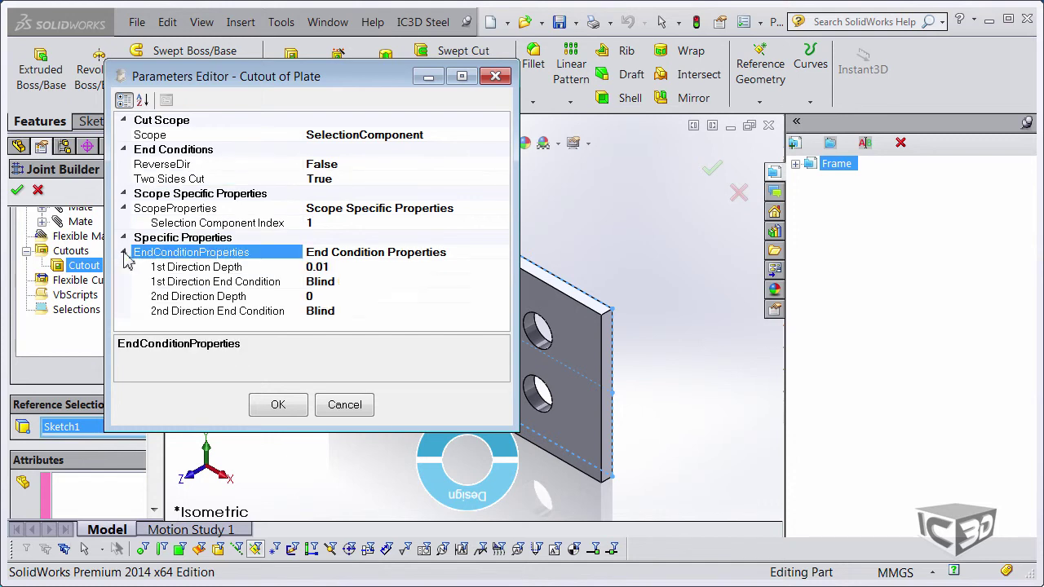
left_click(338, 296)
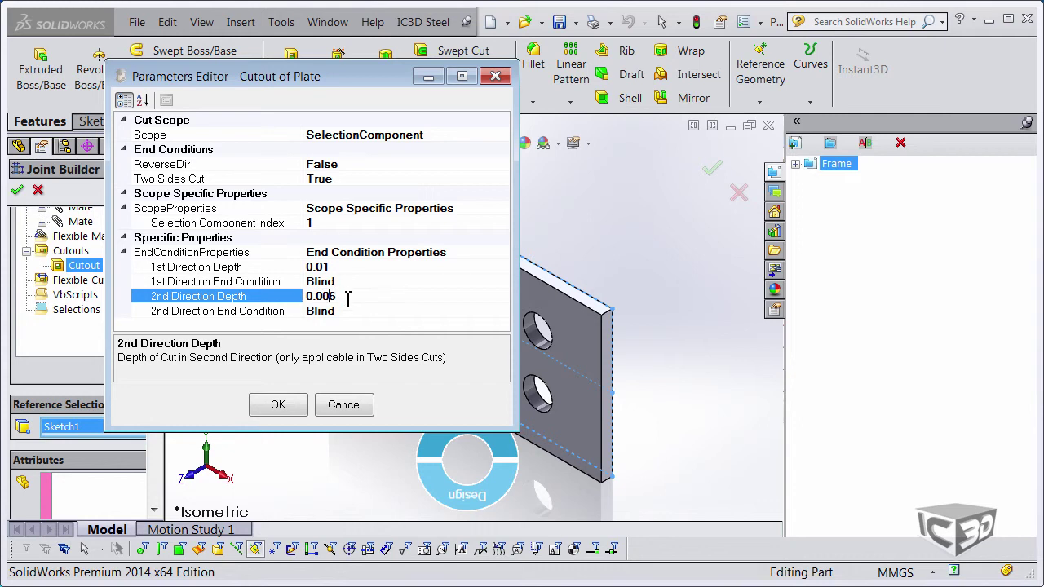
left_click(373, 269)
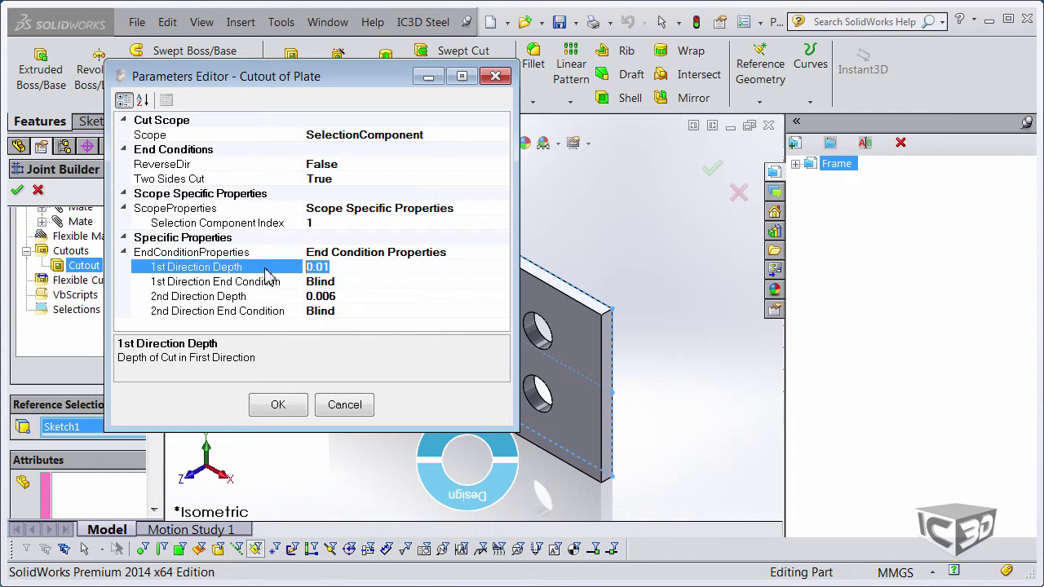
left_click(278, 405)
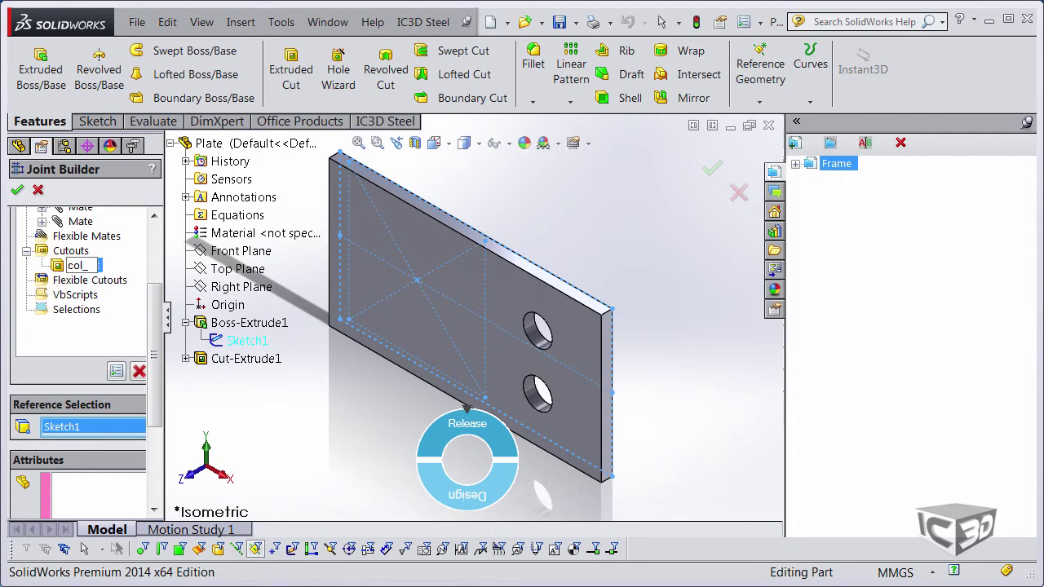
Step: Rename the first cutout as col_cut and add a second cutout behaviour
left_click(71, 252)
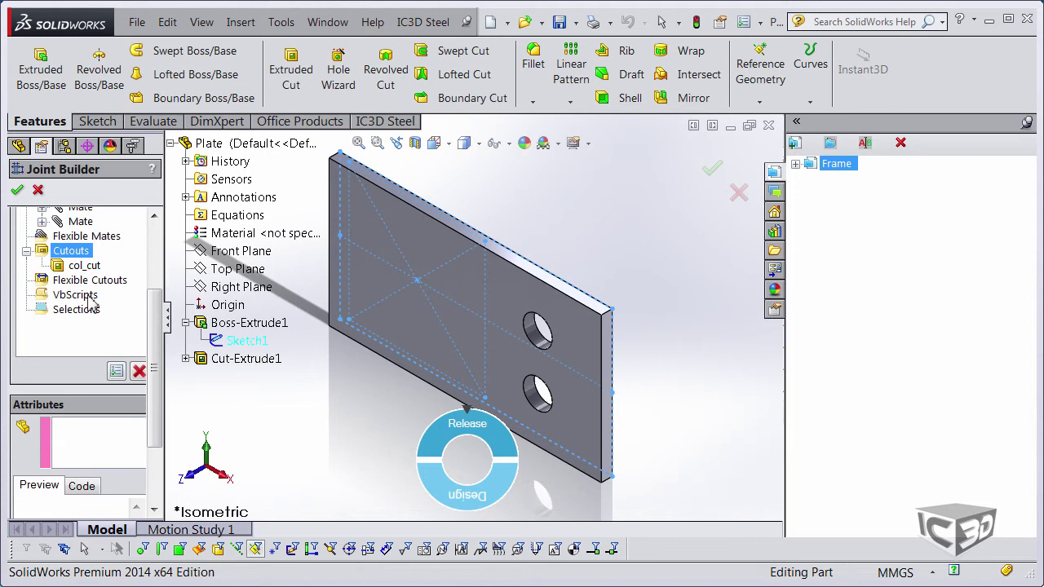
left_click_drag(154, 361, 154, 287)
left_click(70, 244)
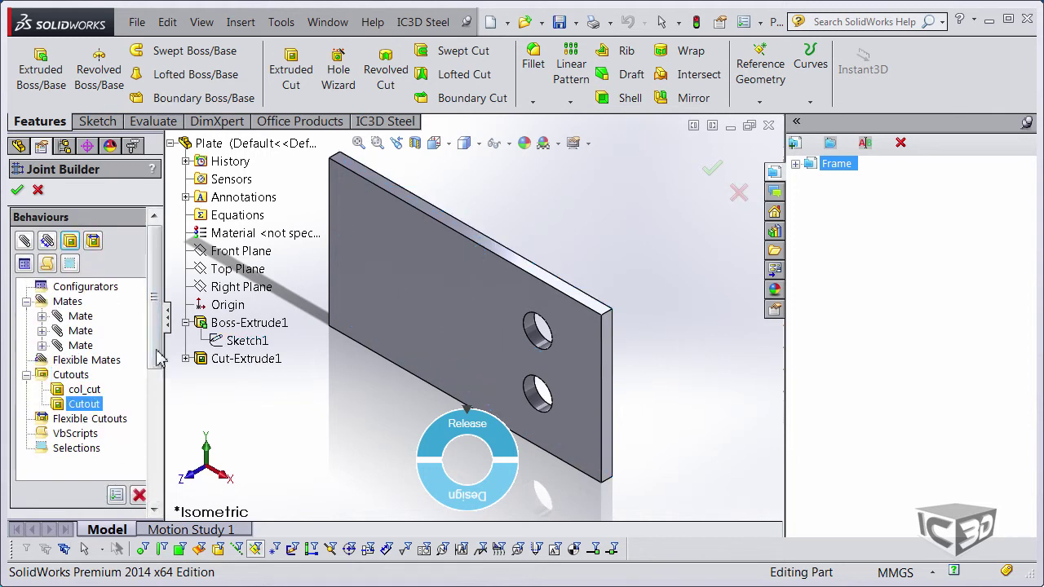
Step: Set Cut-Extrude1 as the second cutout's reference and rename that cutout as beam_cut
left_click_drag(156, 338, 156, 364)
left_click(235, 360)
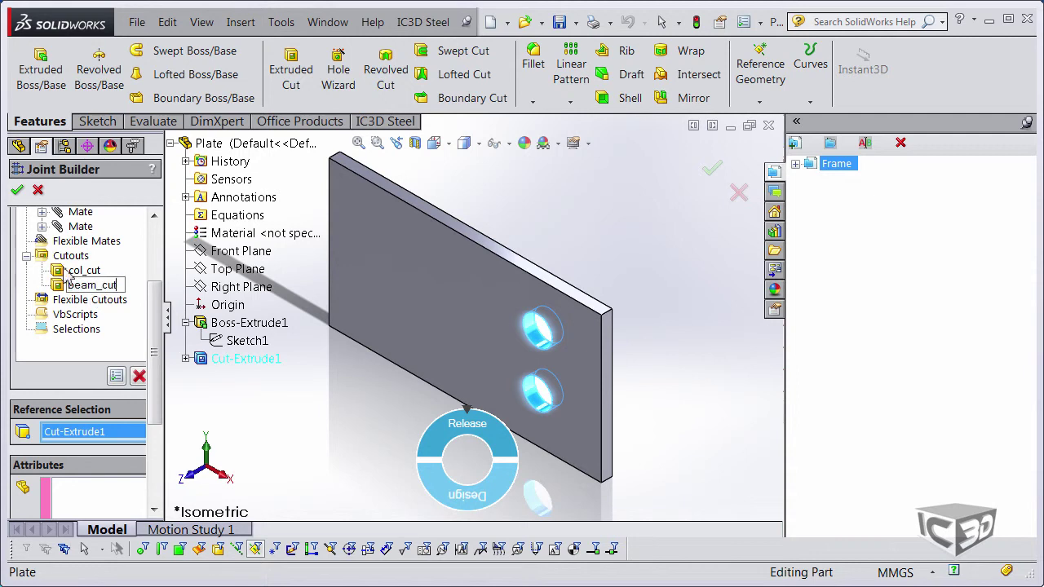
left_click(73, 270)
left_click(79, 285)
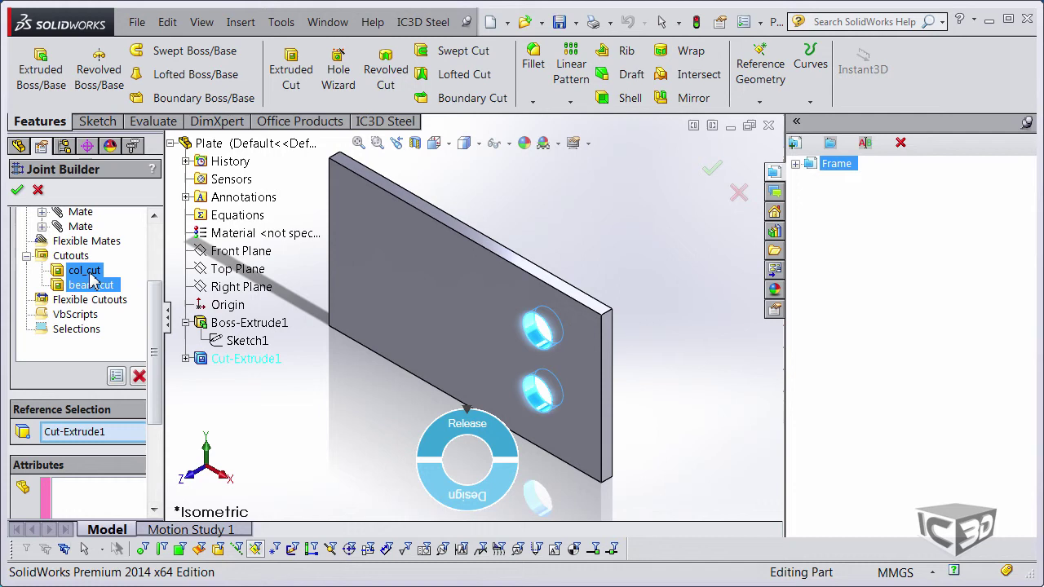
left_click(84, 272)
Step: Accept the plate's joint definition and switch to the Frame assembly
left_click(18, 191)
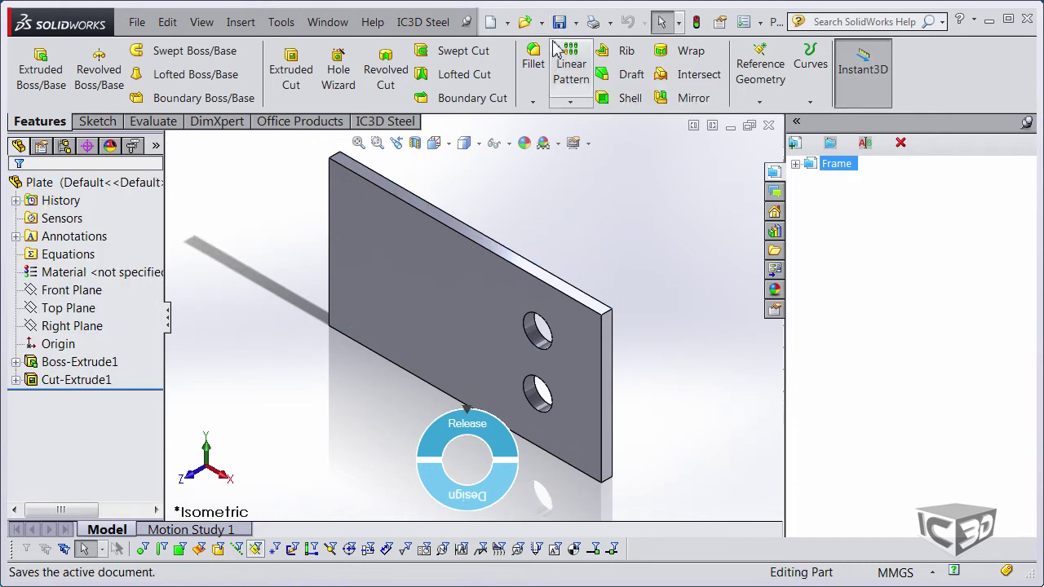
left_click(327, 22)
left_click(363, 202)
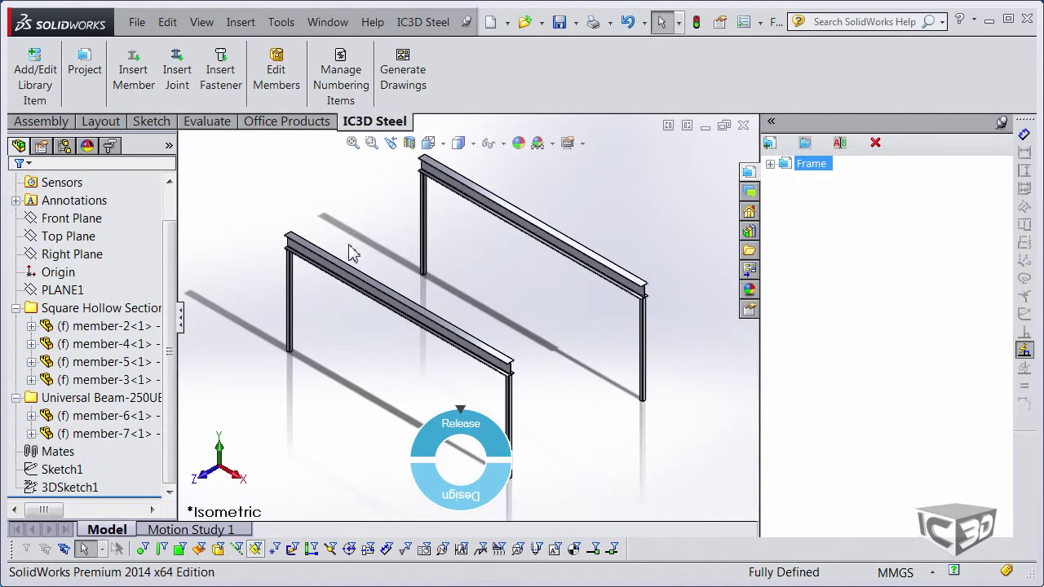
Step: Insert the library plate joint on the underside of a beam beside its supporting column
scroll(319, 284, "down", 5)
middle_click_drag(355, 281, 389, 214)
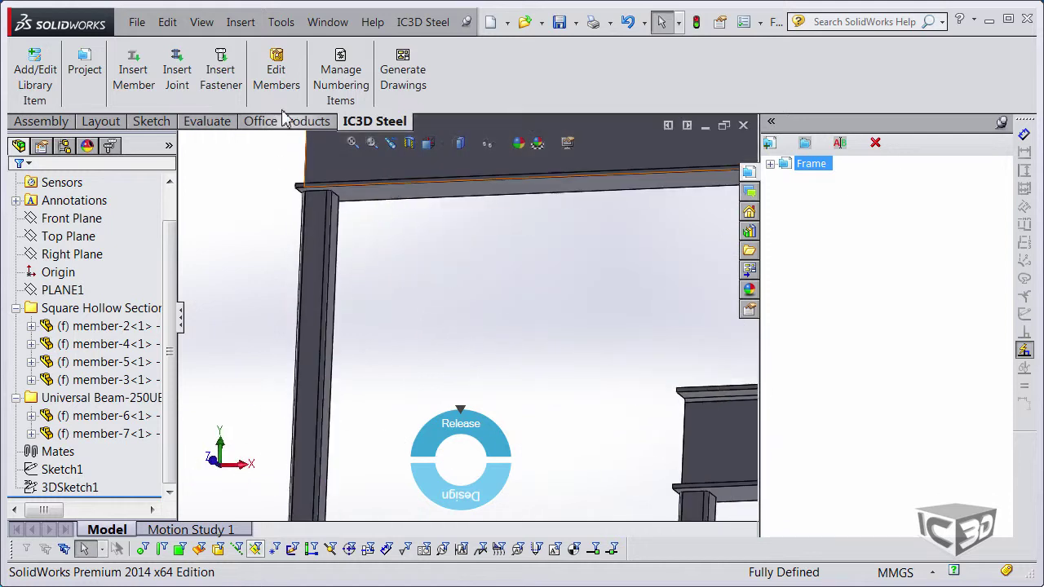
left_click(176, 69)
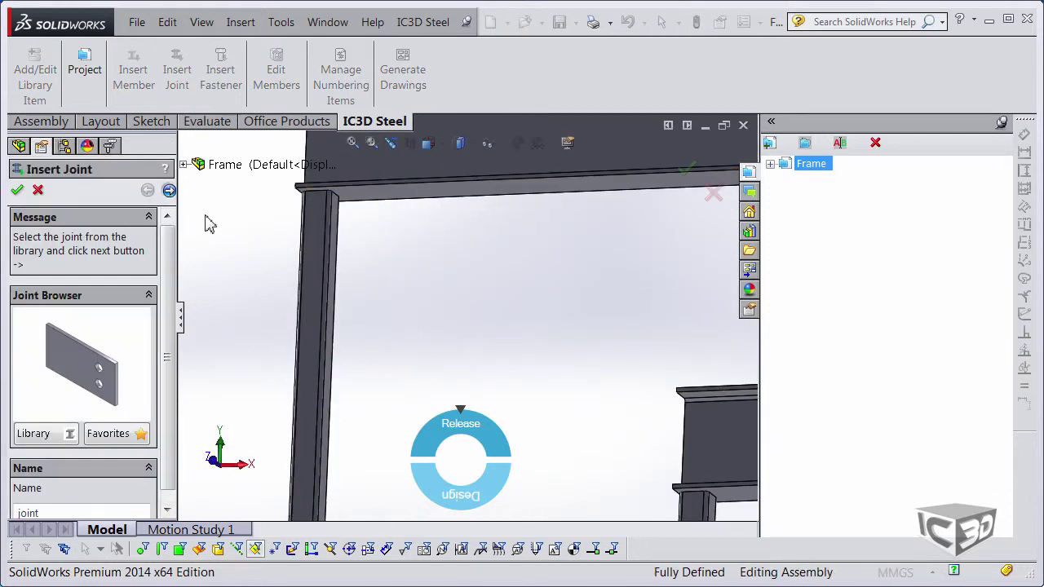
left_click(375, 205)
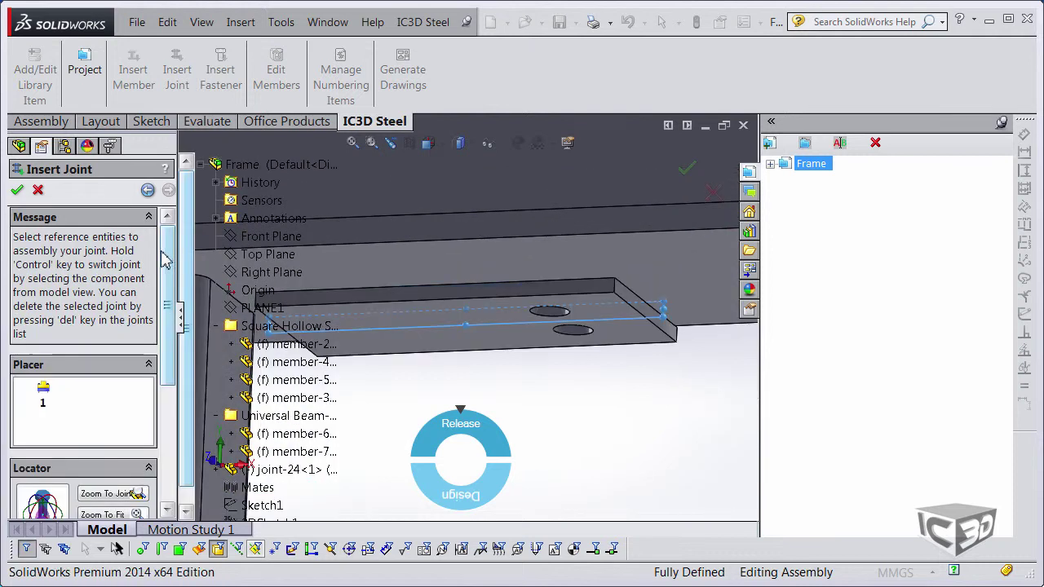
Step: Select the supporting square hollow column as the joint's Column reference and accept the joint
left_click_drag(163, 259, 165, 371)
mouse_move(75, 372)
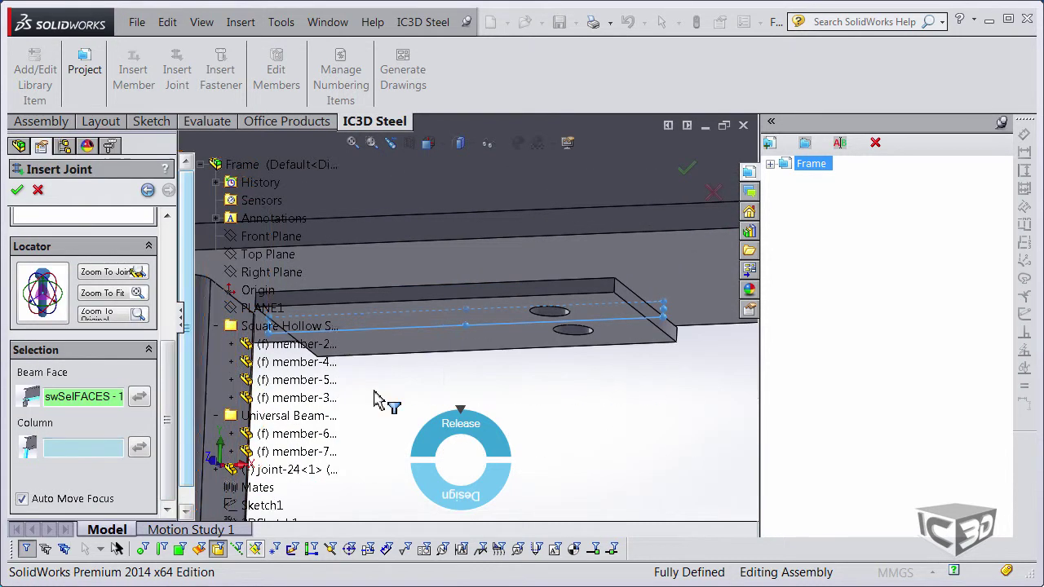
scroll(489, 380, "up", 3)
left_click(401, 387)
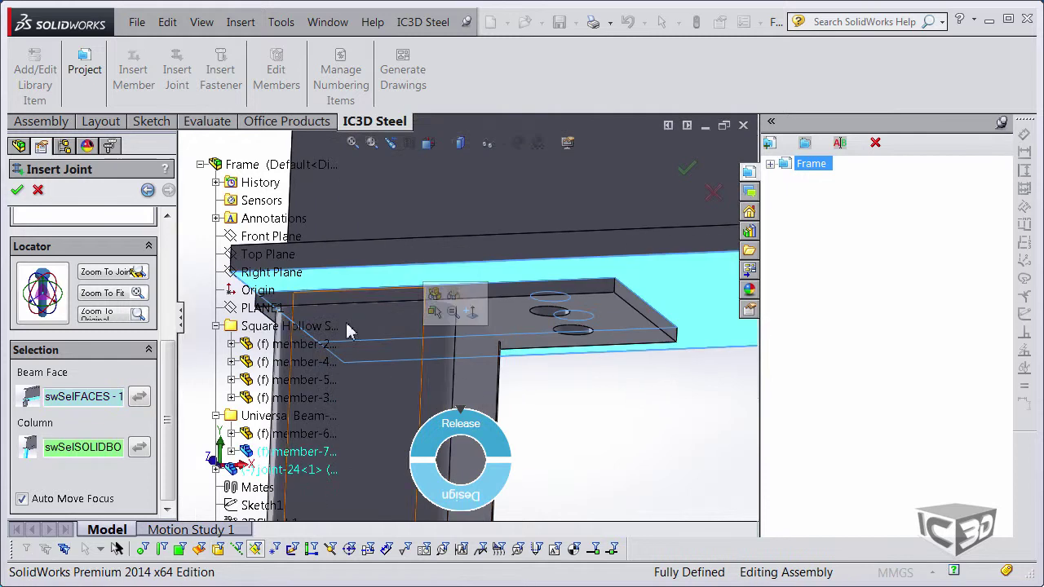
left_click(16, 190)
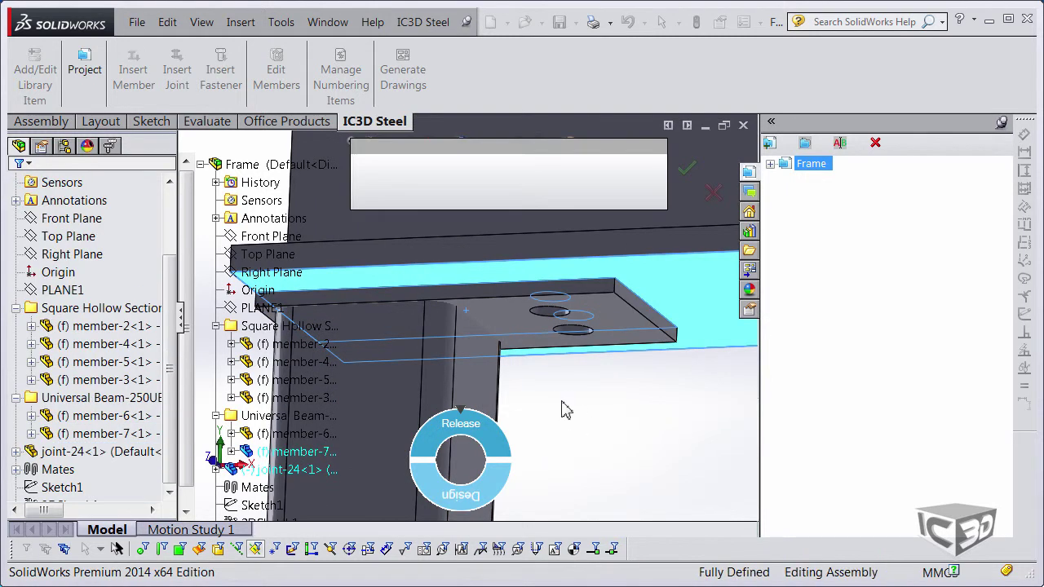
Step: Examine Cut-Extrude1 and Cut-Extrude2 in the joint's preparation folder and their cuts in the beam and column
left_click(16, 487)
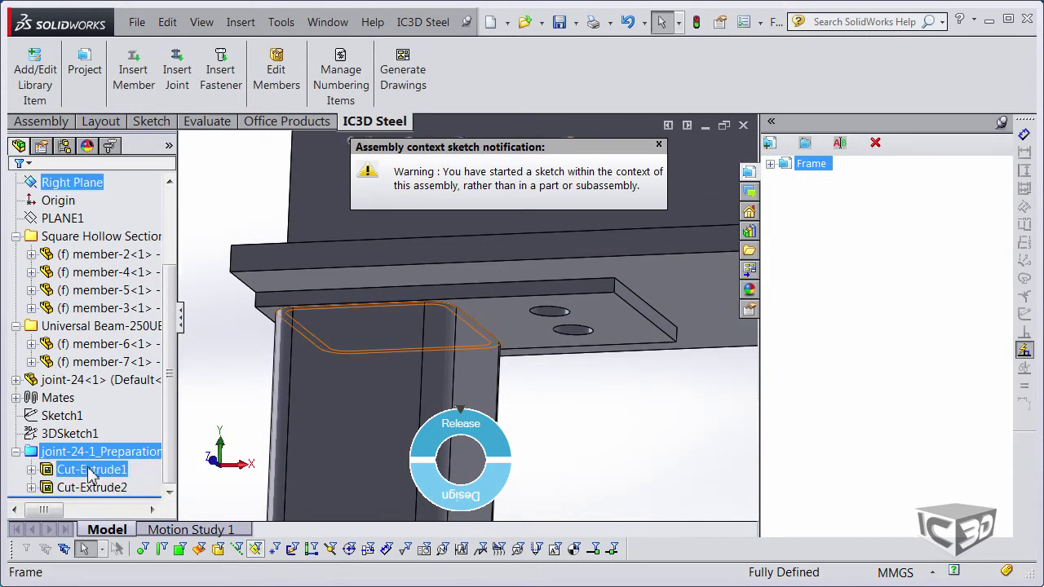
left_click(90, 487)
left_click(675, 422)
middle_click_drag(675, 422, 279, 303)
left_click(568, 304)
left_click(279, 303)
left_click(15, 451)
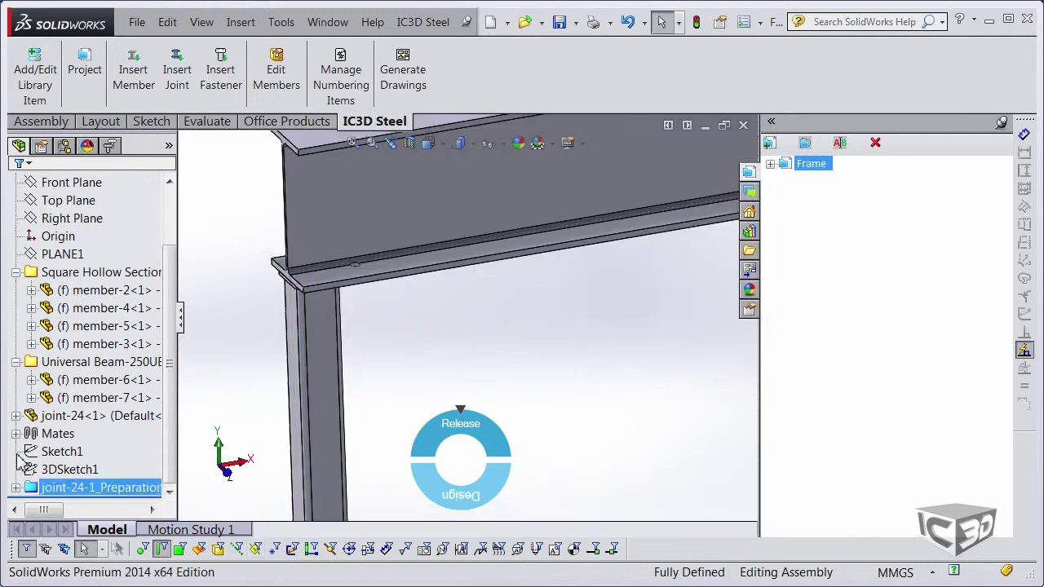
Step: Delete the test joint joint-24 together with its preparation folder
left_click(62, 452)
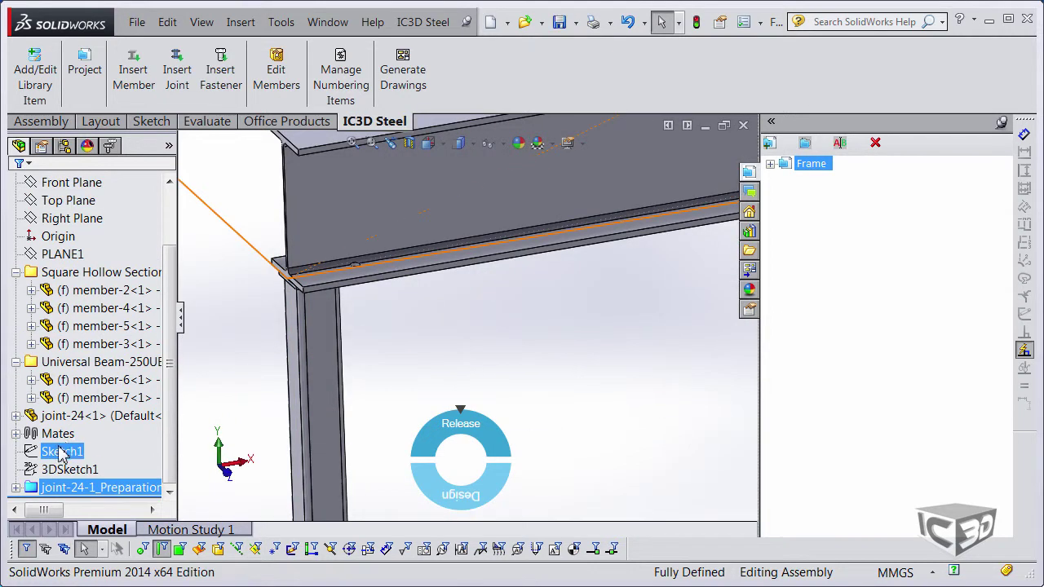
left_click(75, 416)
left_click(52, 483, "ctrl")
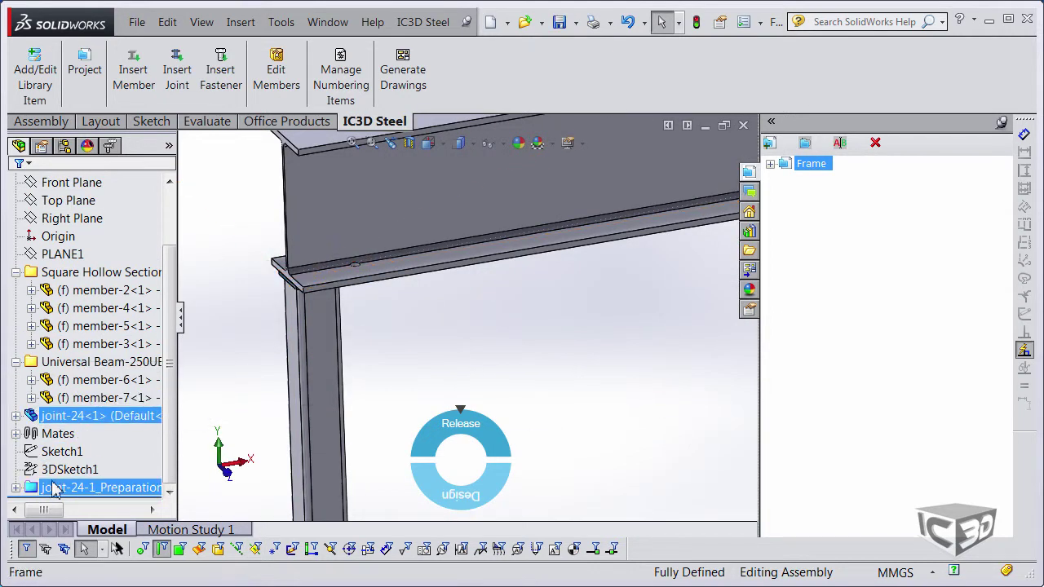
key("Delete")
left_click(328, 157)
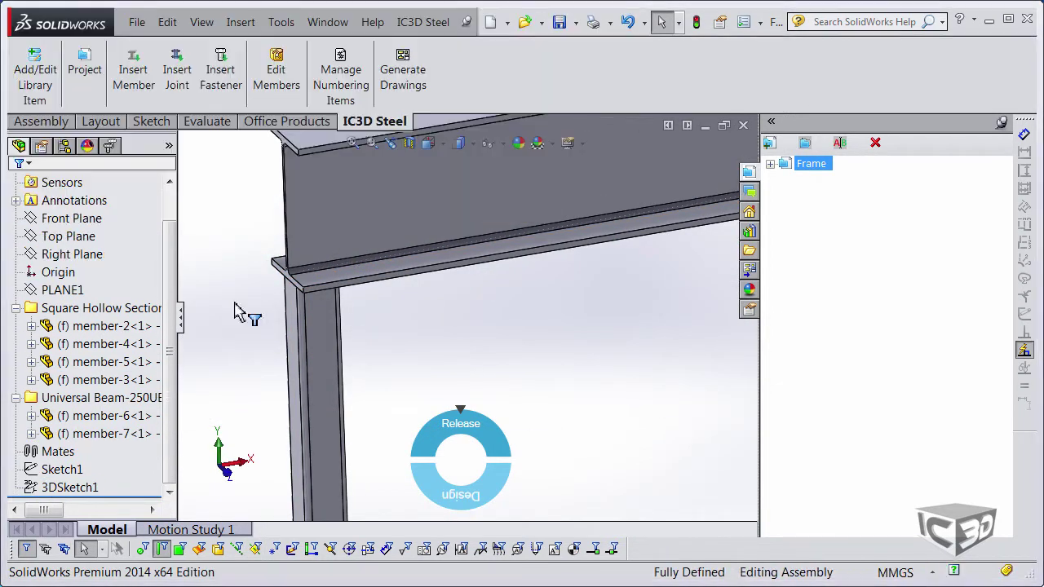
Step: Switch to the Plate part and begin inserting an AS-NZS Bolt fastener from the library
middle_click_drag(451, 318, 520, 352)
left_click(327, 22)
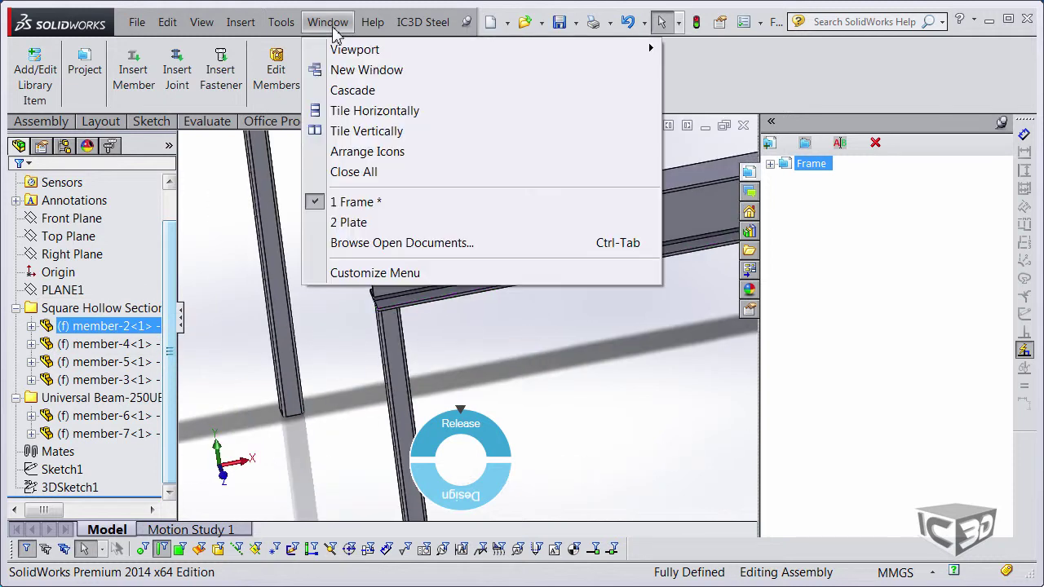
left_click(356, 223)
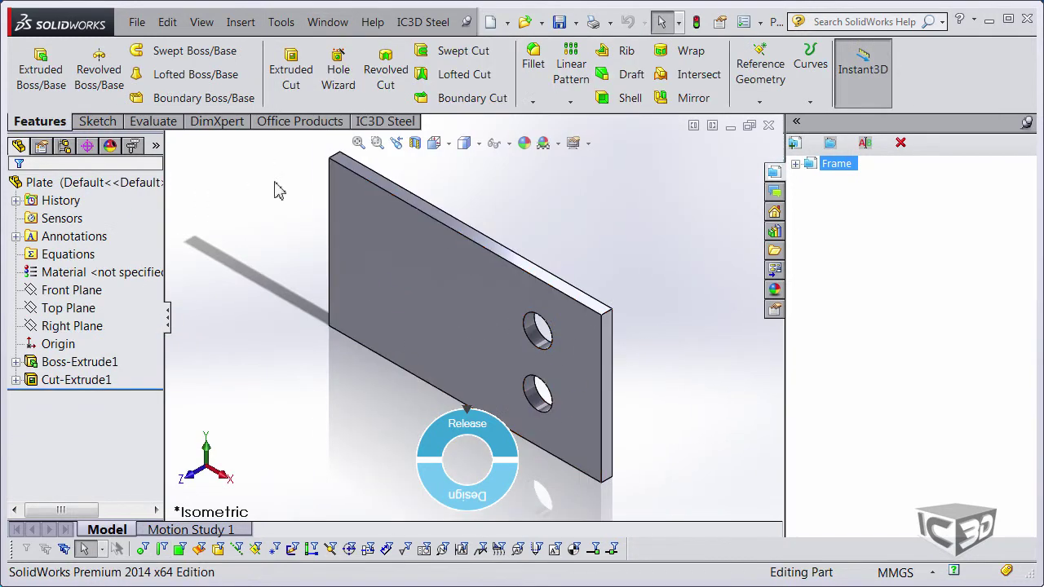
left_click(417, 25)
mouse_move(612, 132)
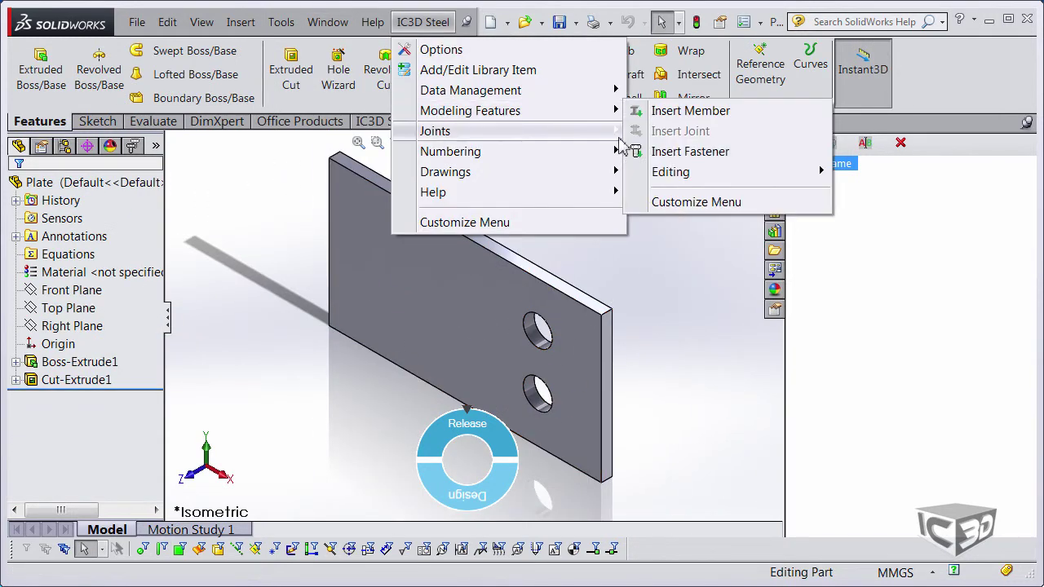
left_click(713, 150)
left_click(72, 355)
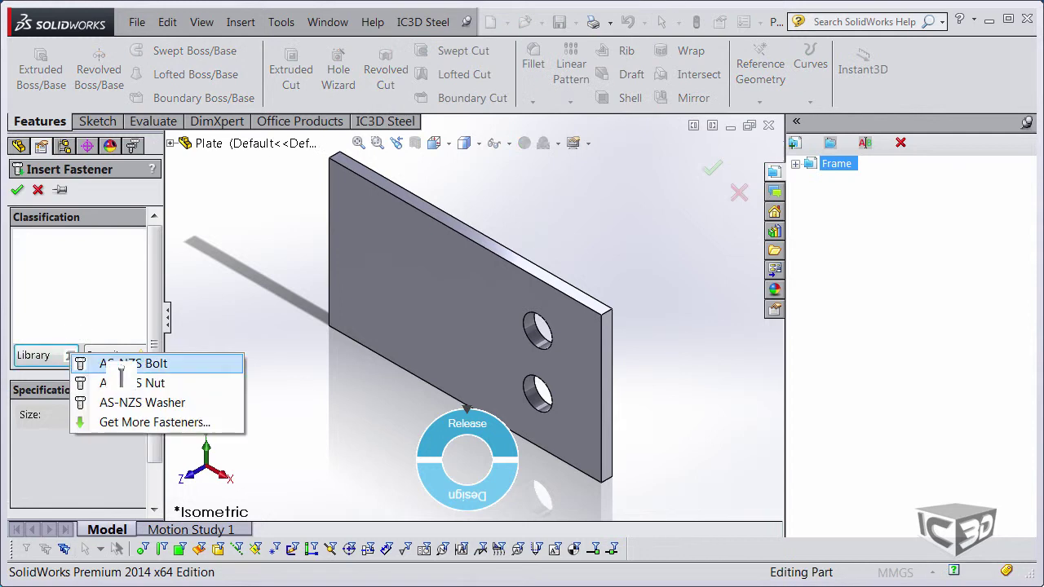
left_click(135, 363)
Step: Set the bolt diameter to 16 for size M16x55 Structural, attach it to Cut-Extrude1 and accept the fastener
scroll(154, 399, "down", 3)
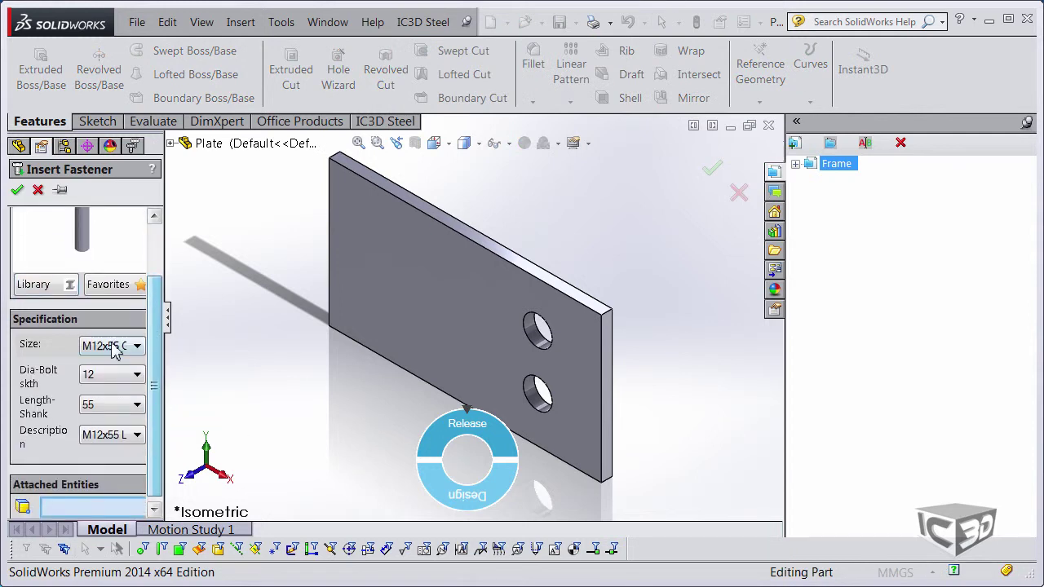
left_click(111, 343)
left_click(103, 375)
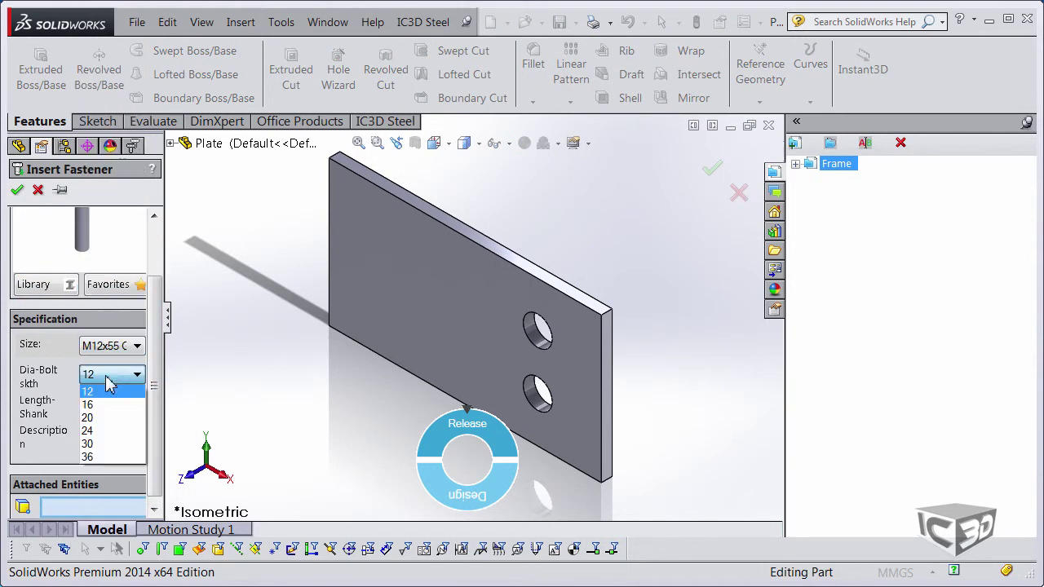
left_click(111, 405)
scroll(128, 411, "down", 1)
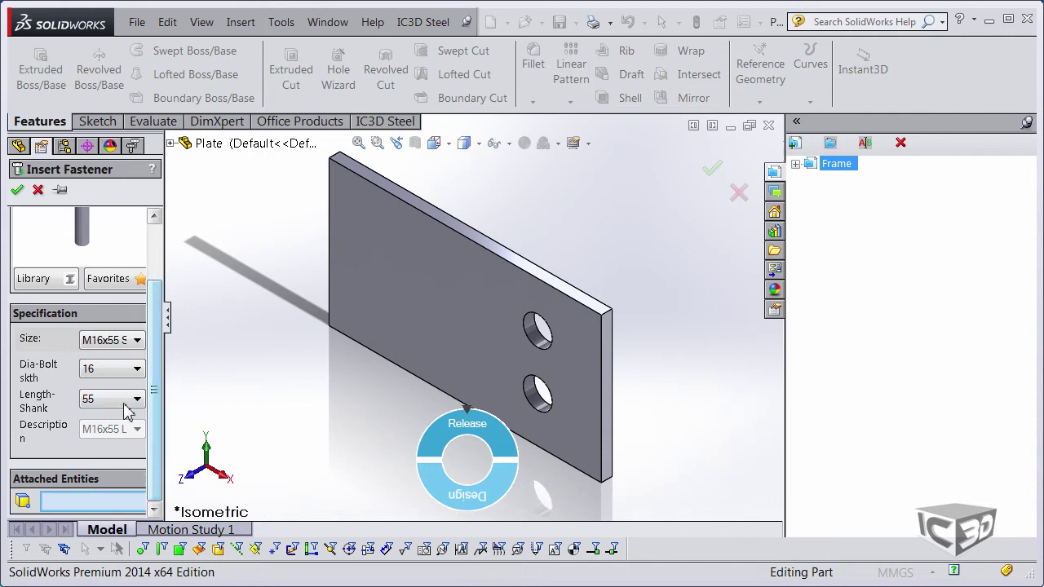
left_click(170, 144)
left_click(216, 341)
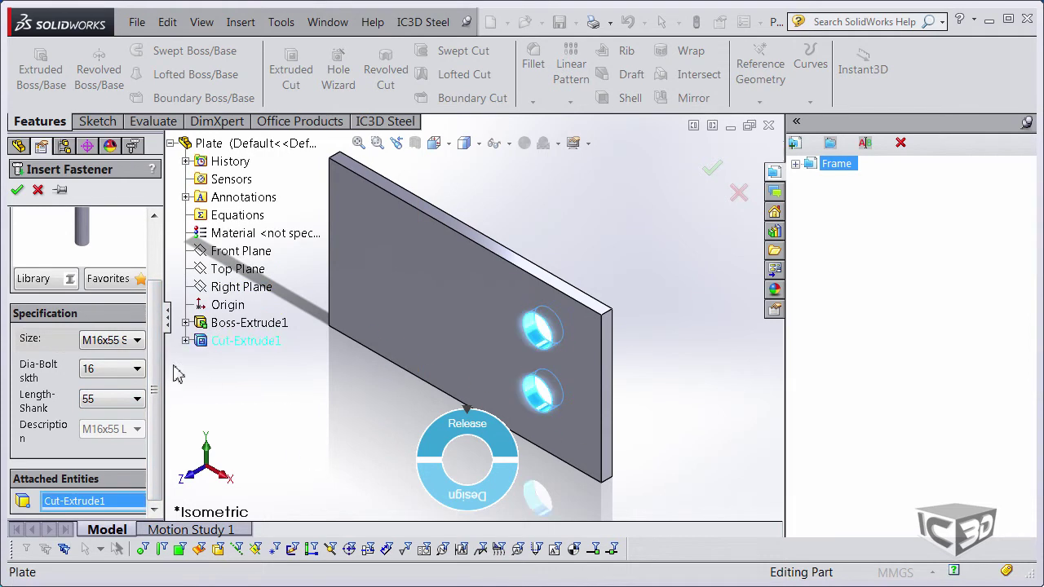
left_click(16, 190)
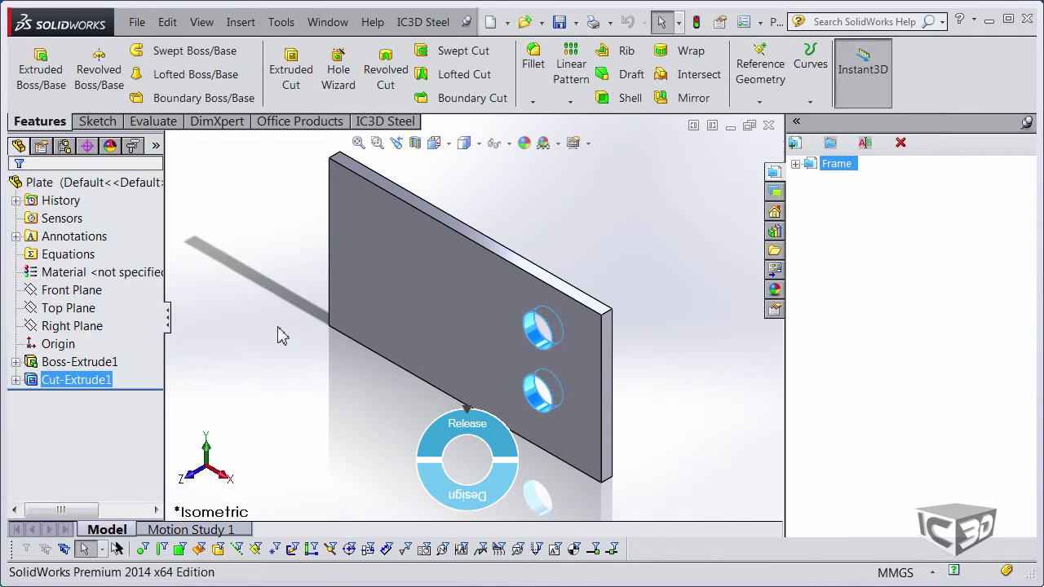
Step: Review the fastener entry assigned to the plate's two holes and return to the feature tree
left_click(133, 147)
left_click(85, 192)
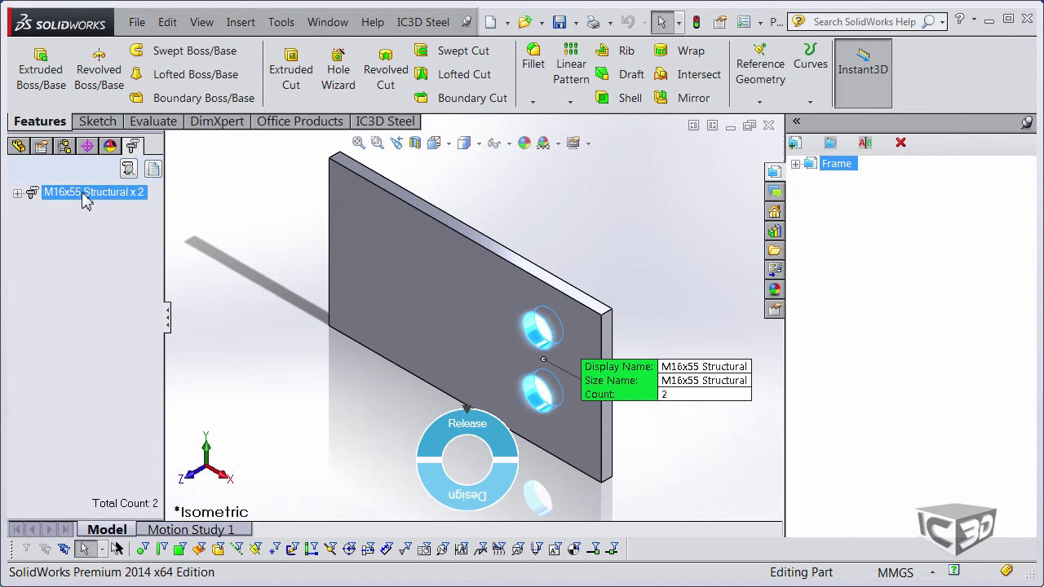
left_click(18, 147)
left_click(219, 237)
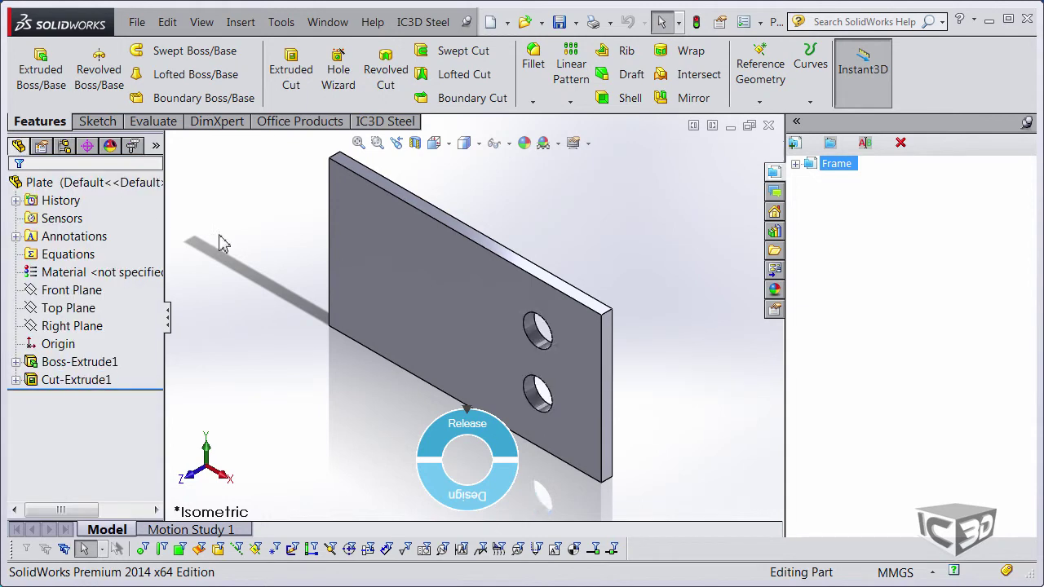
Step: Close the Plate part and return to the Frame assembly
scroll(329, 307, "up", 4)
middle_click_drag(328, 307, 343, 231)
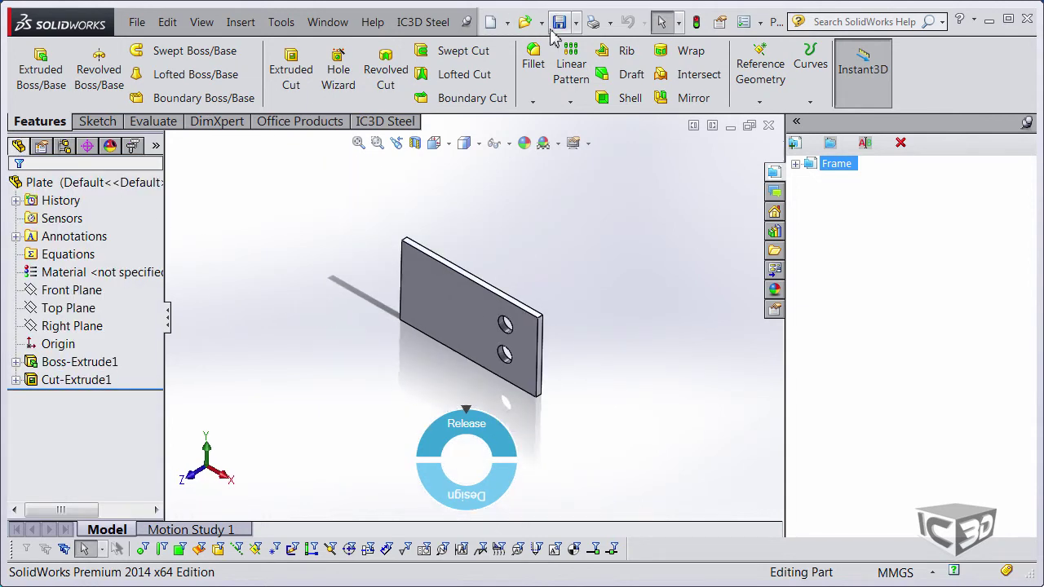
left_click(768, 126)
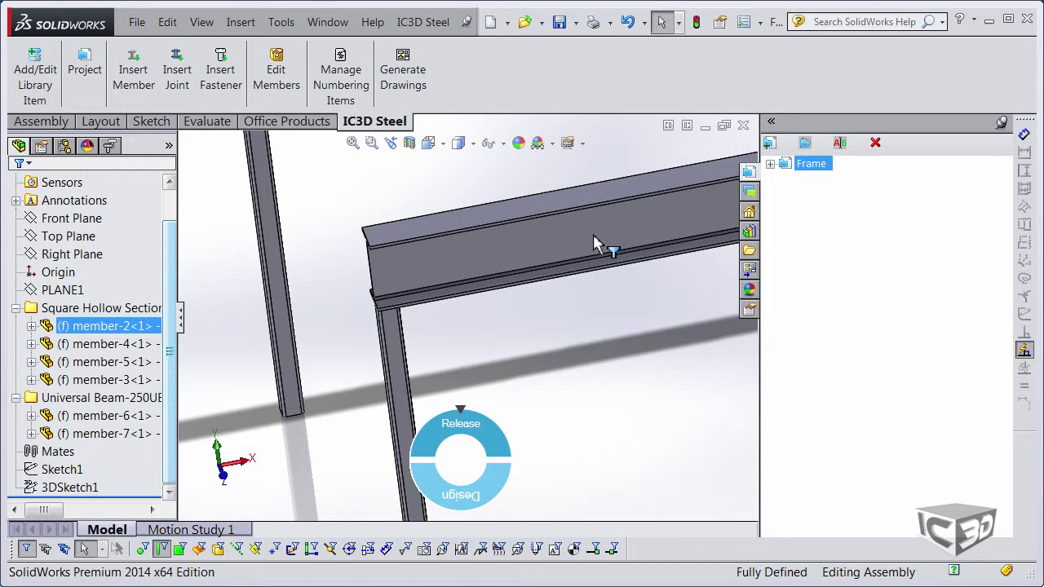
Step: Start a new plate joint insertion and place the first plate under a beam next to its column
scroll(594, 239, "up", 3)
middle_click_drag(484, 314, 441, 303)
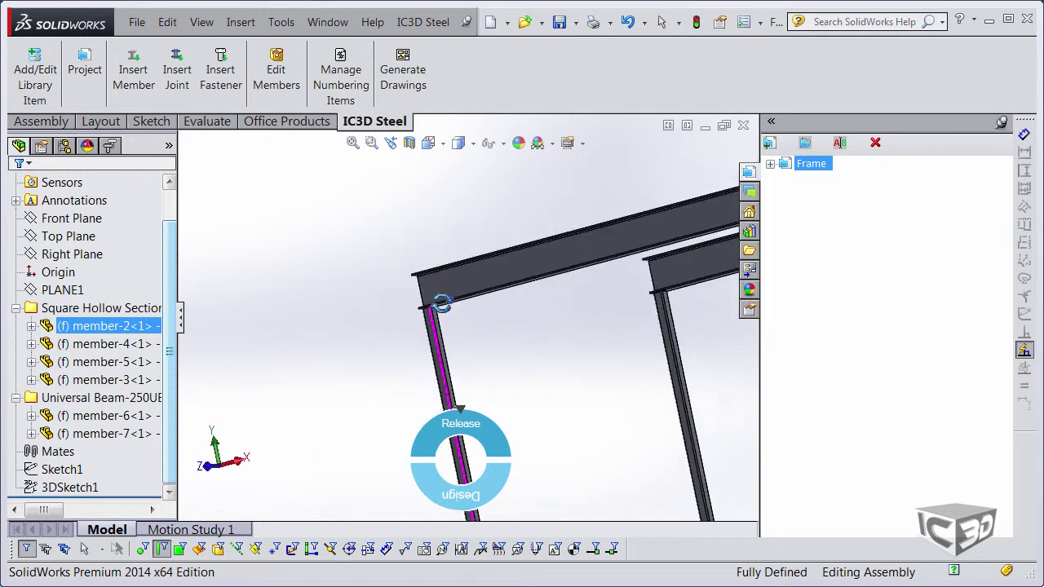
left_click(175, 69)
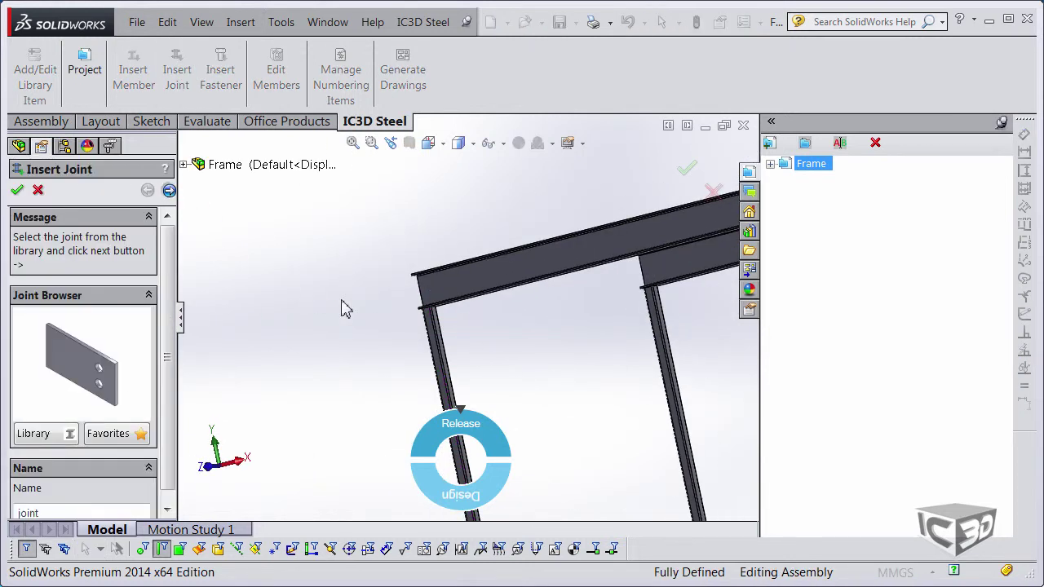
scroll(468, 319, "down", 6)
middle_click_drag(416, 304, 406, 272)
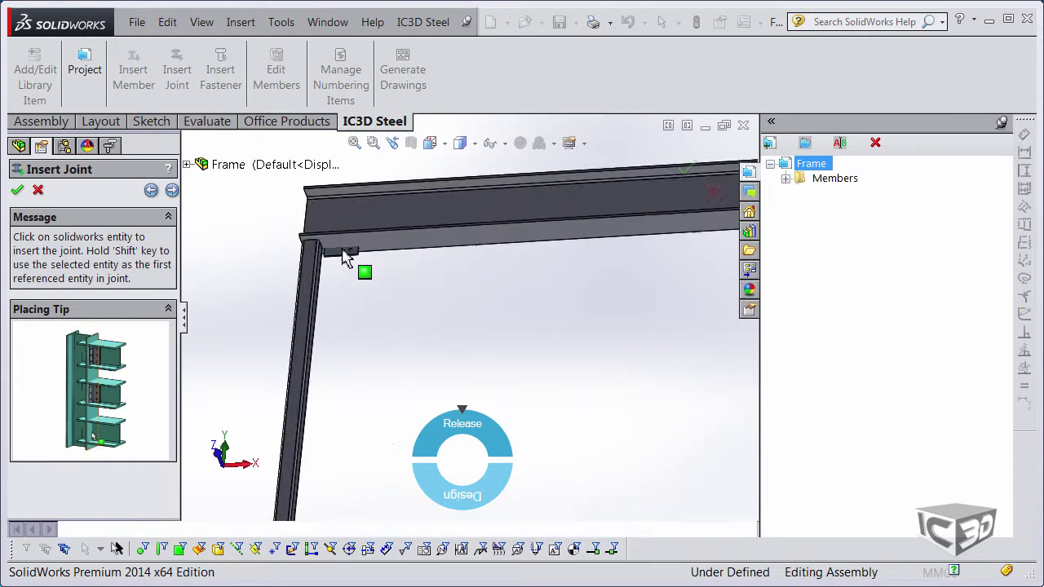
Step: Place plates at the remaining beam-to-column corners and proceed to selecting their supporting columns as references
scroll(470, 301, "up", 5)
scroll(582, 312, "down", 6)
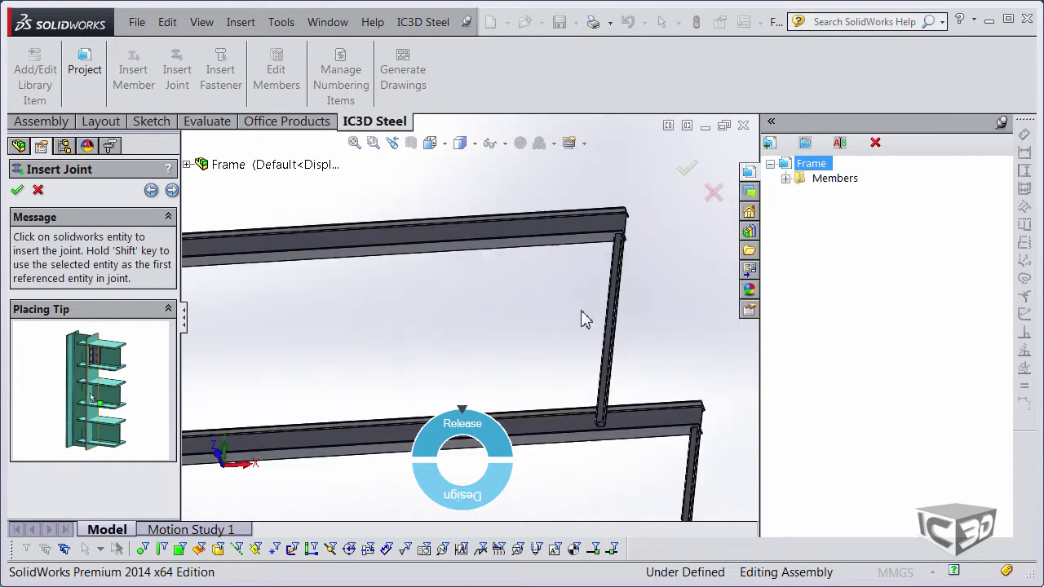
left_click(572, 204)
scroll(543, 303, "up", 2)
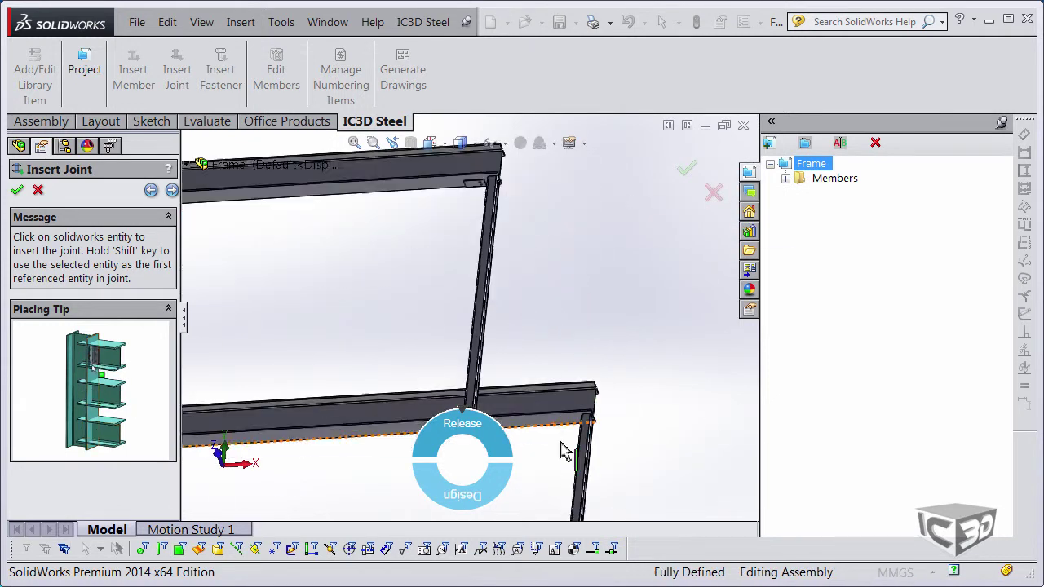
scroll(561, 445, "down", 2)
scroll(291, 397, "down", 3)
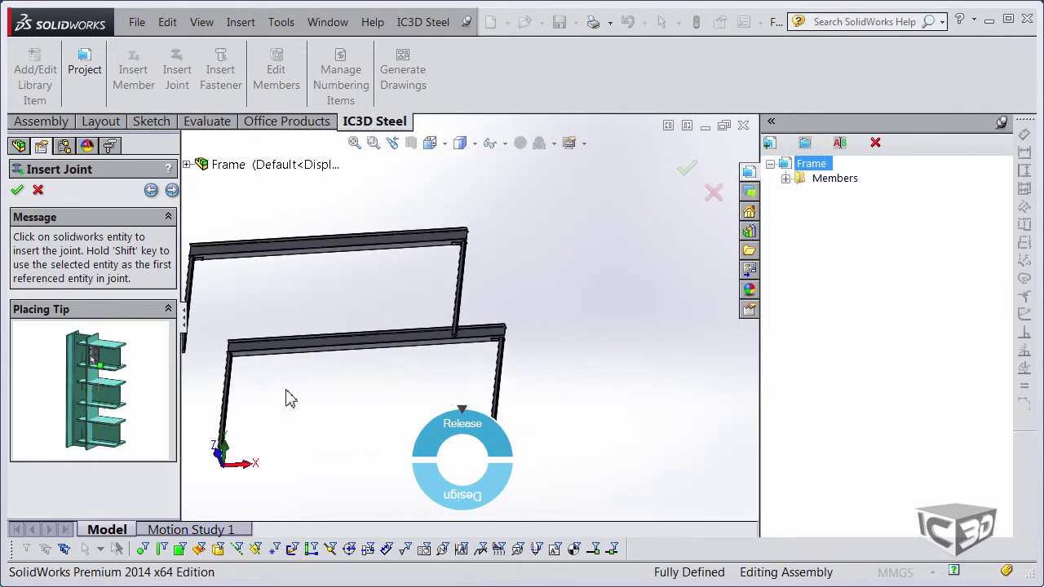
scroll(310, 296, "up", 4)
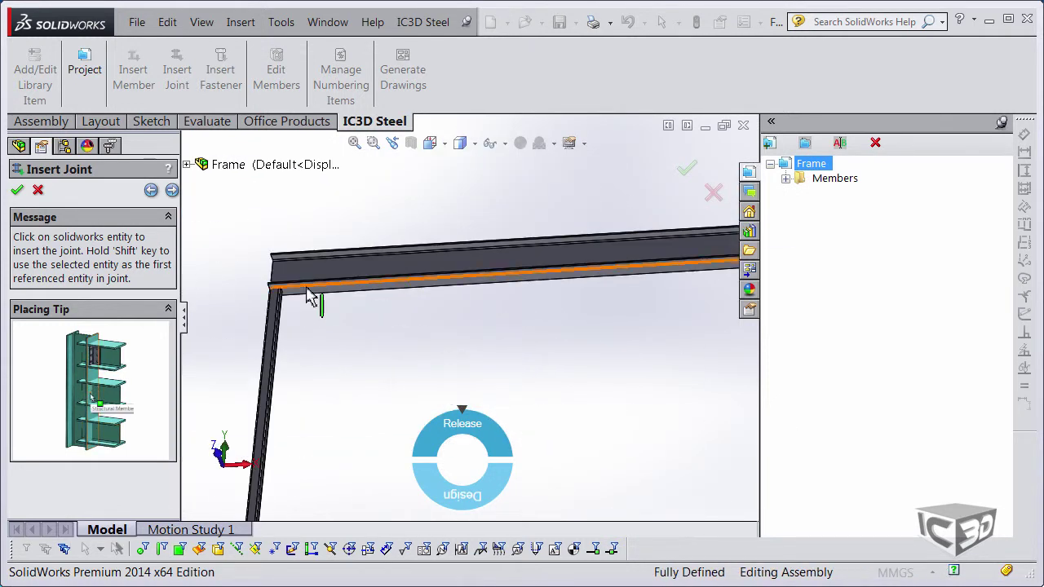
left_click(172, 190)
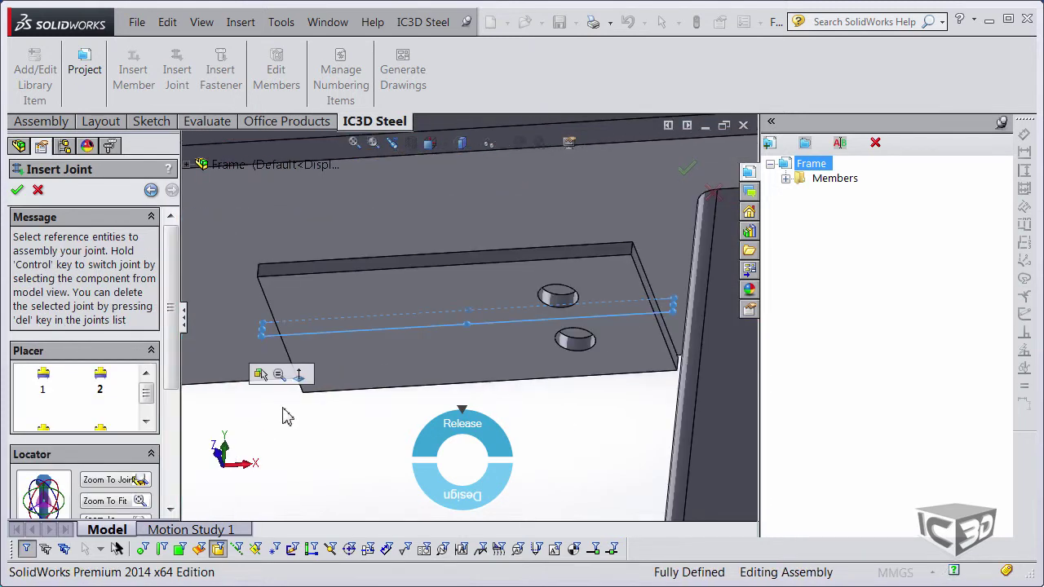
left_click(648, 433)
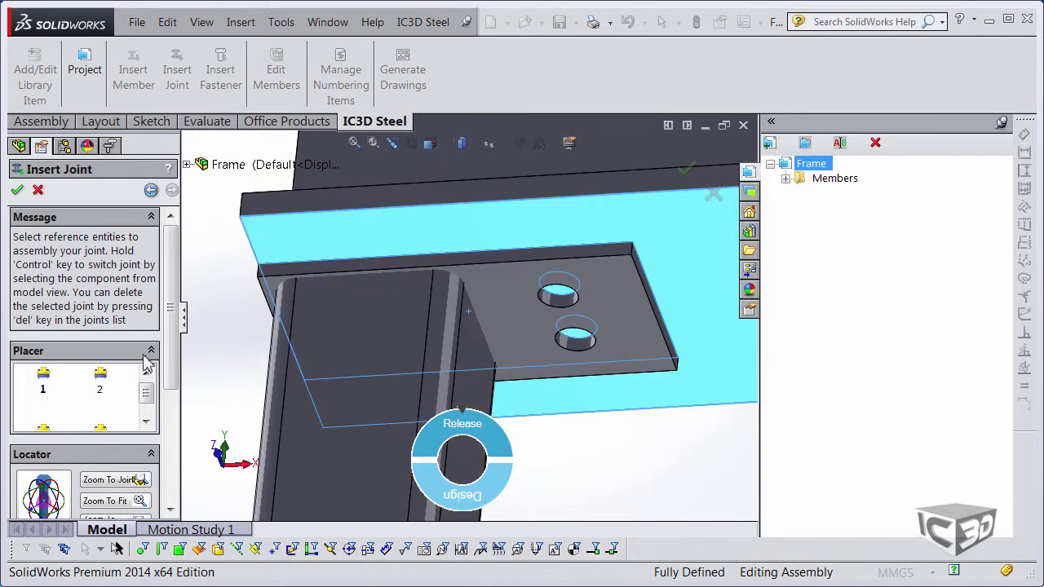
Step: Rotate joint 2 around its Z axis by about half of the rotation range so its plate faces the beam
left_click(97, 384)
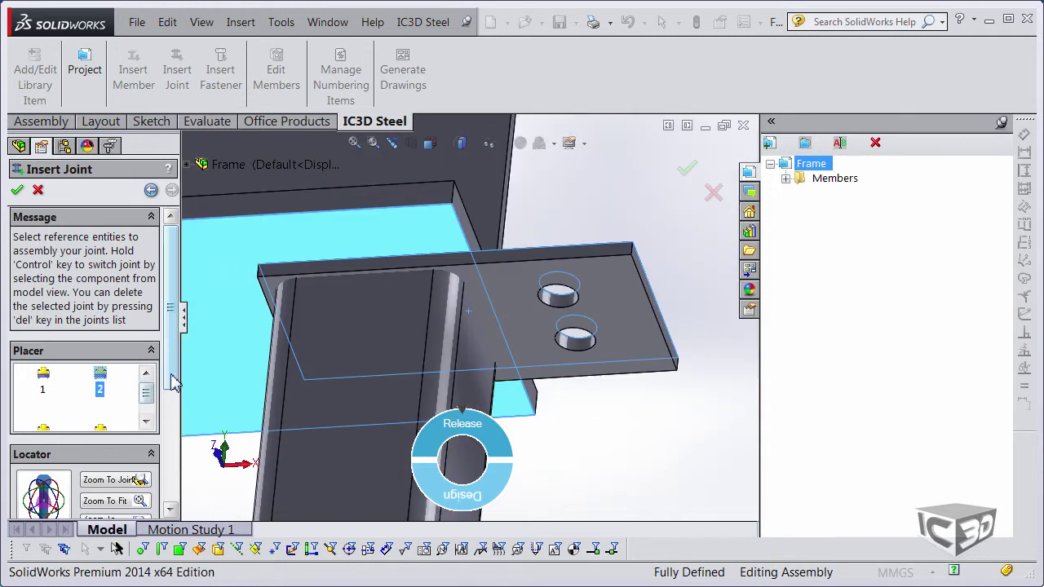
left_click_drag(172, 377, 172, 443)
left_click(44, 377)
left_click_drag(216, 494, 395, 494)
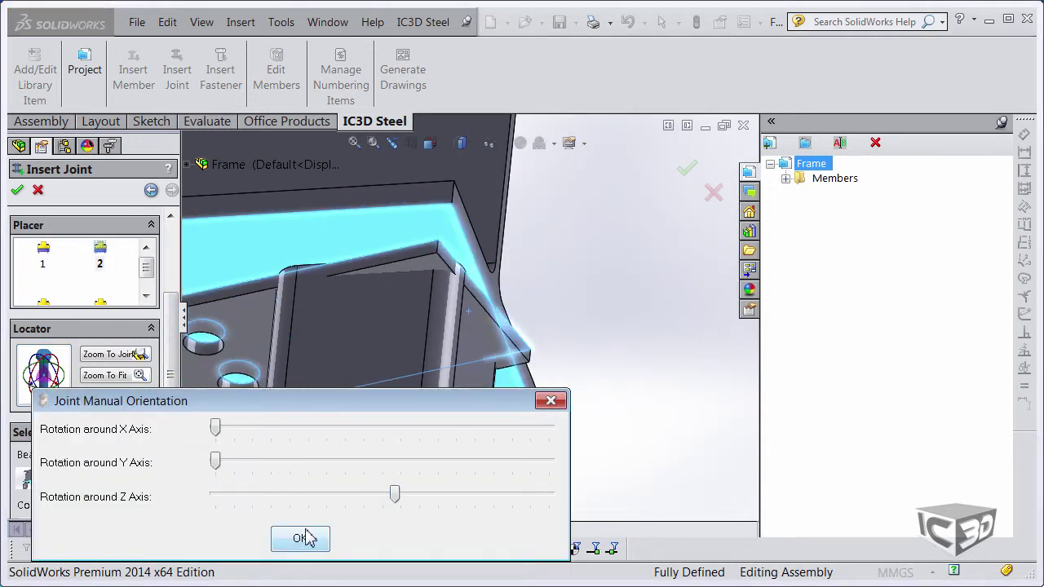
left_click(302, 538)
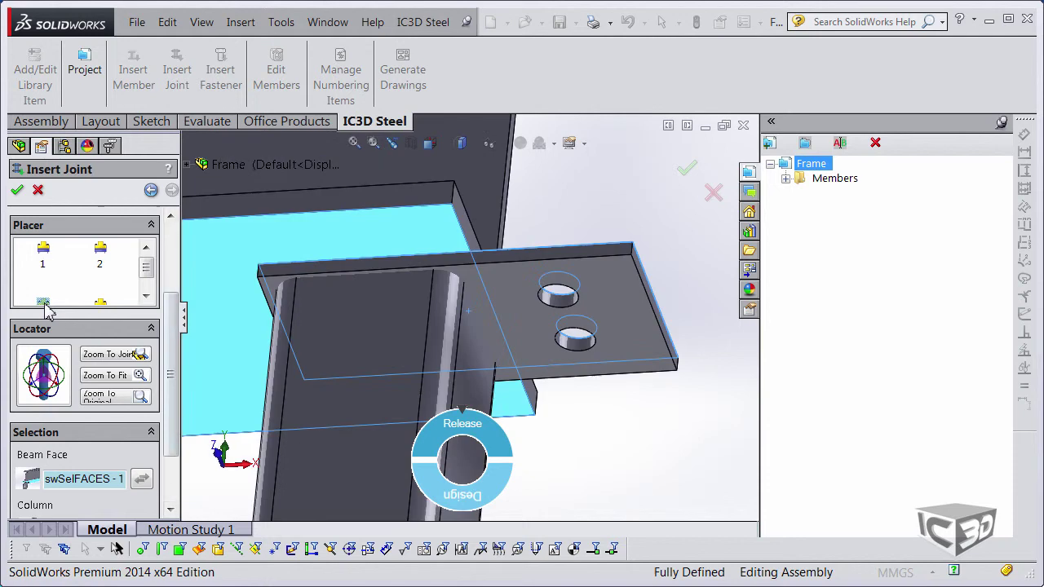
Step: Rotate joint 3 around its Z axis by about half of the range, check joint 4 and complete the joint insertion
left_click(45, 383)
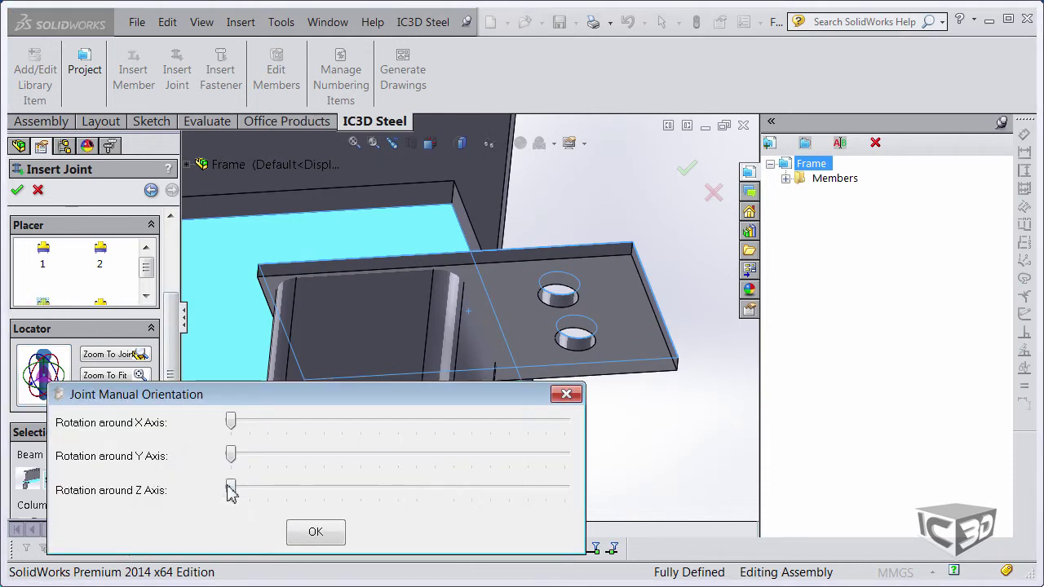
left_click_drag(229, 490, 400, 493)
left_click(315, 531)
scroll(144, 273, "down", 2)
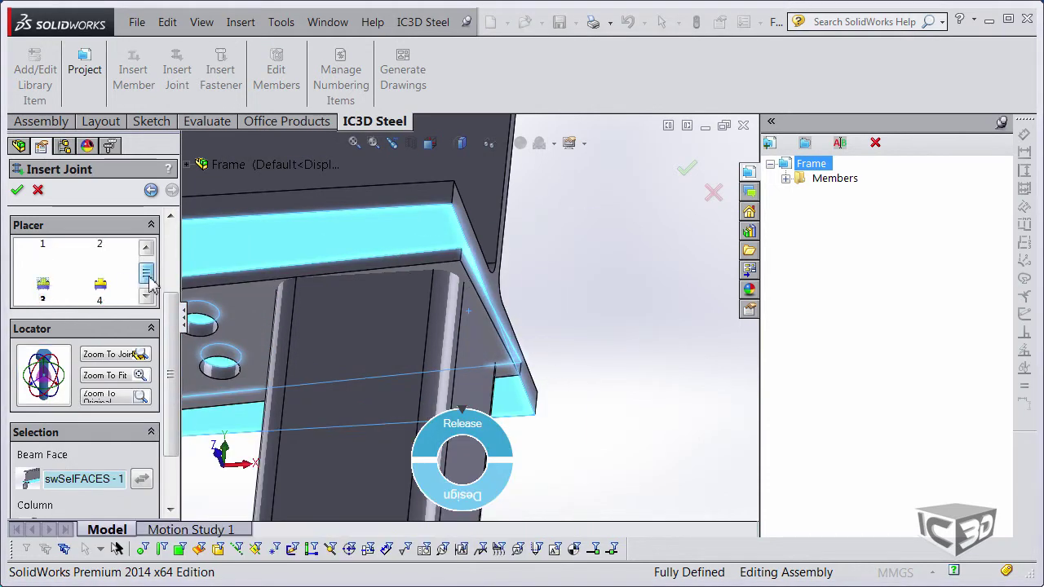
left_click(100, 285)
left_click(17, 190)
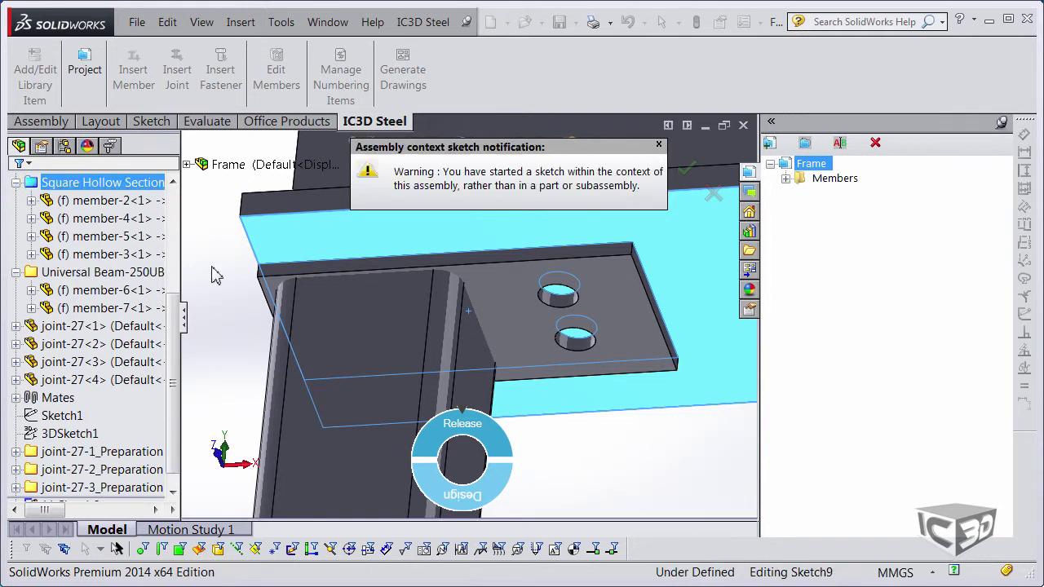
Step: Inspect an inserted plate joint up close and highlight the M16x55 Structural fasteners in Frame
scroll(445, 222, "down", 8)
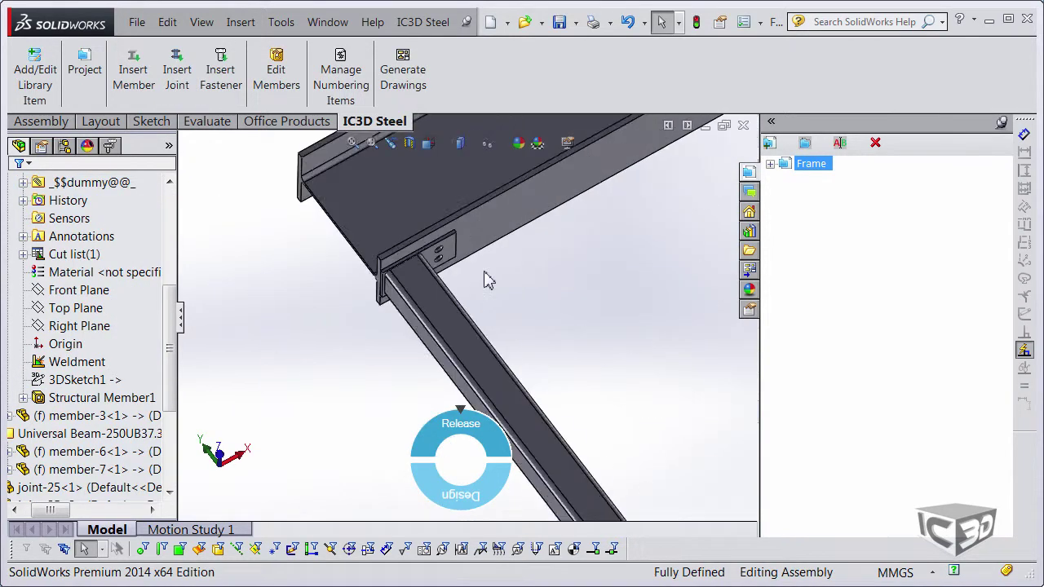
middle_click_drag(484, 278, 624, 159)
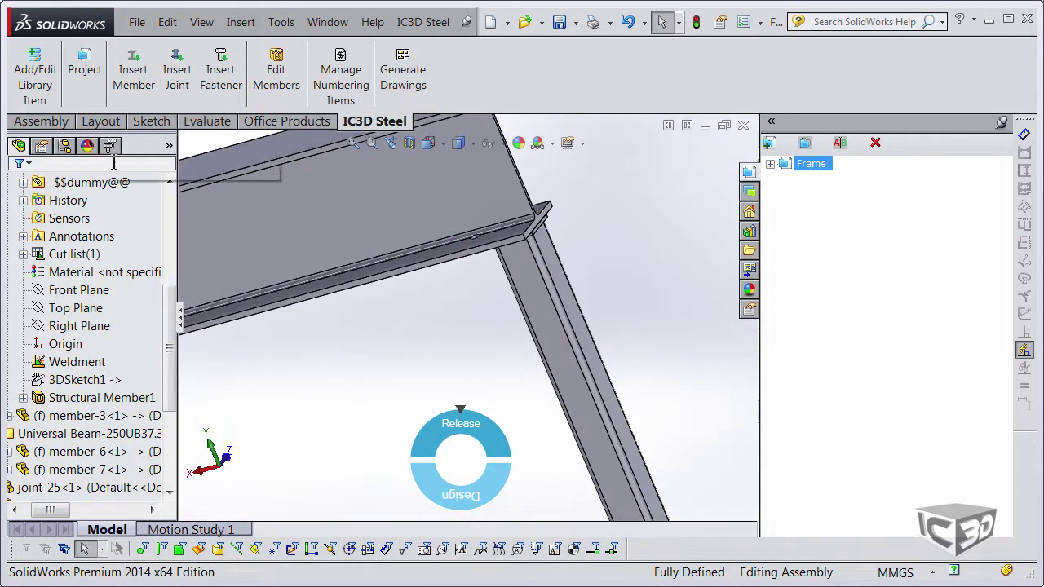
left_click_drag(168, 321, 174, 225)
left_click(9, 398)
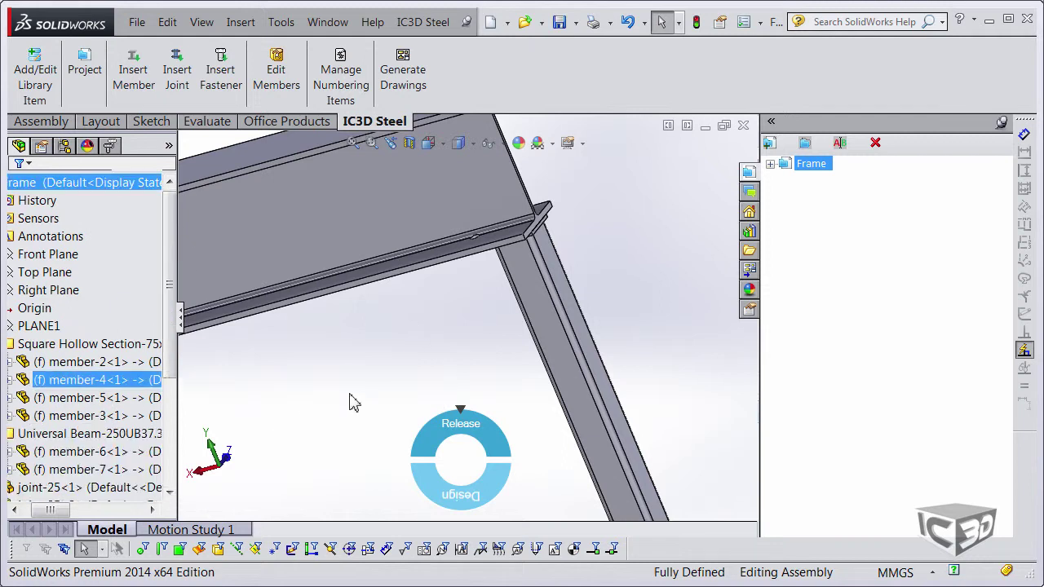
left_click(110, 146)
left_click(95, 195)
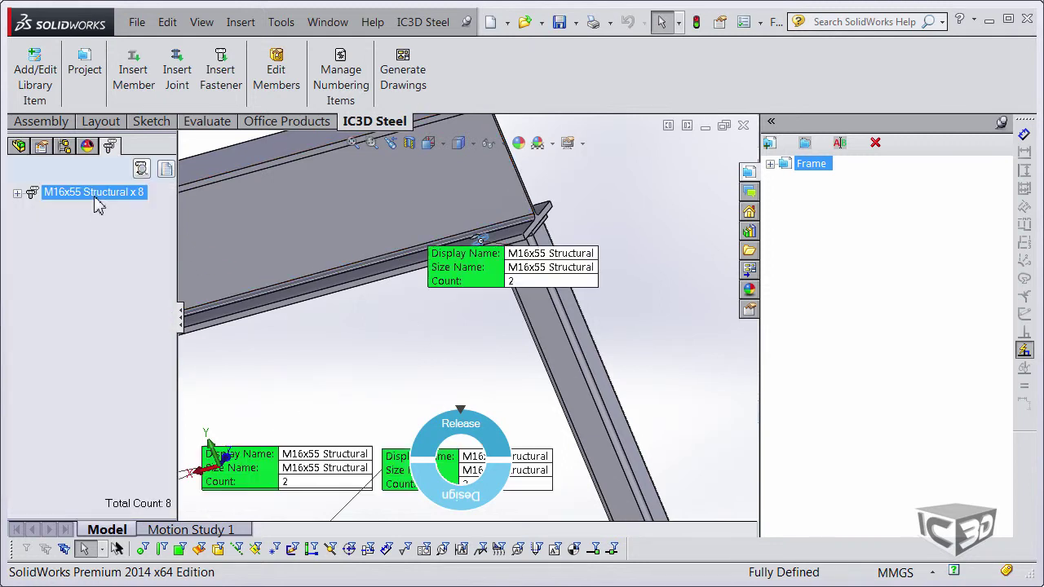
Step: View the whole frame, review the assembly's fastener table and return to the feature tree
mouse_move(377, 356)
middle_mouse_down()
mouse_move(414, 358)
mouse_move(375, 368)
middle_mouse_up()
scroll(375, 369, "up", 4)
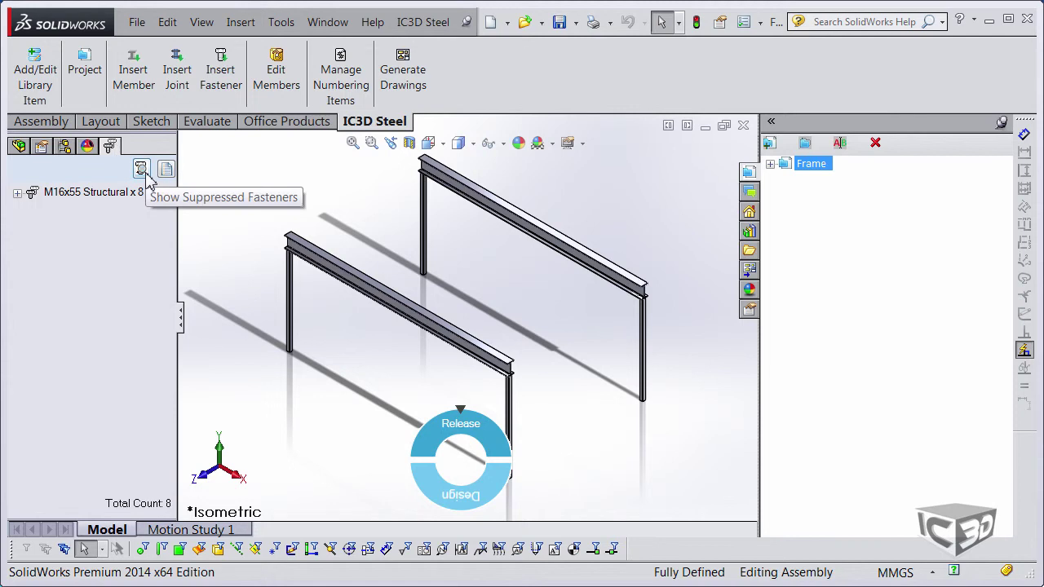
left_click(165, 170)
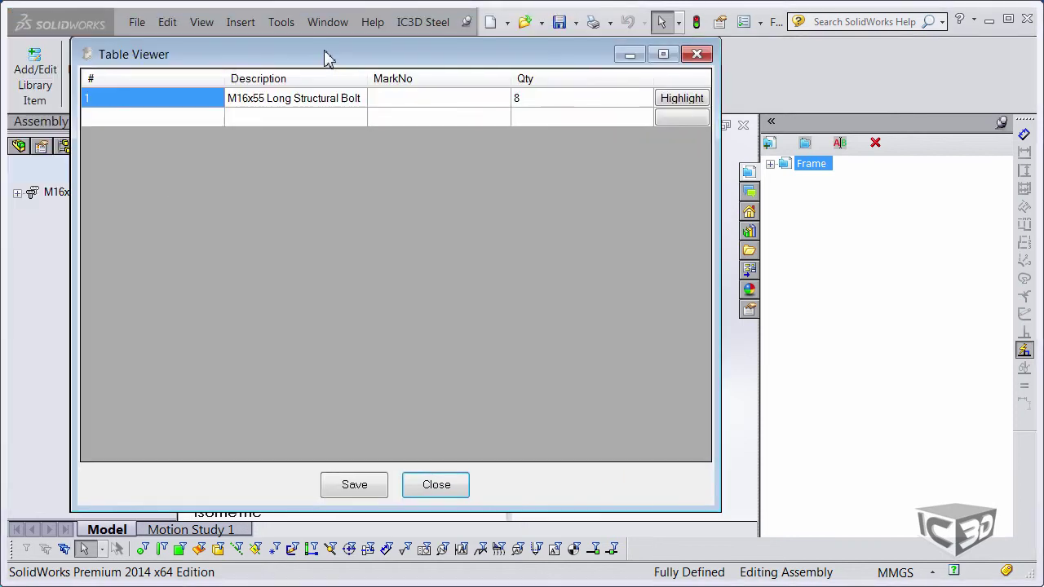
left_click(438, 485)
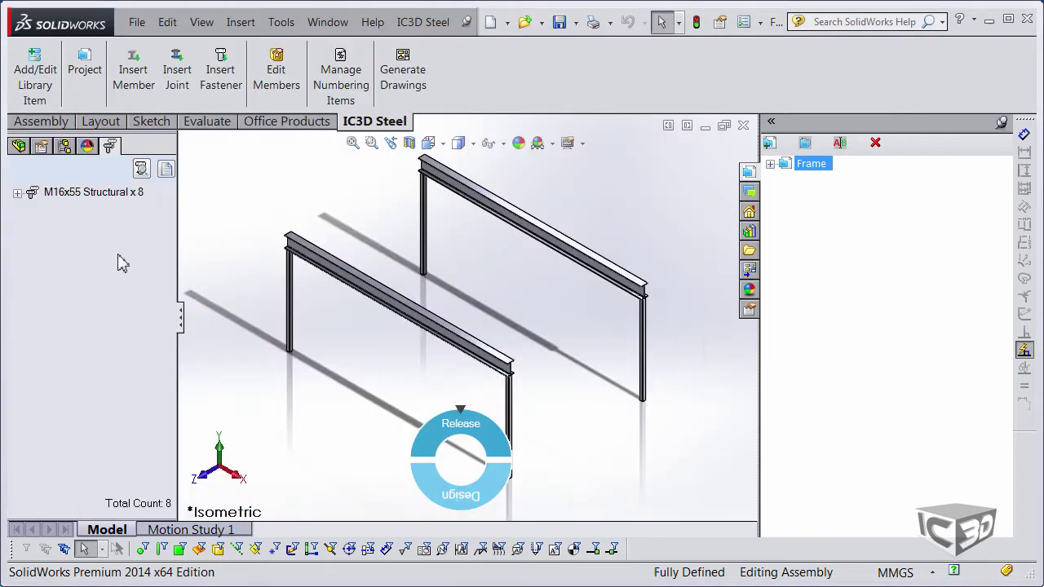
left_click(19, 146)
Step: Open the numbering manager and assign fabrication marks to all unassigned items in Frame
left_click(349, 96)
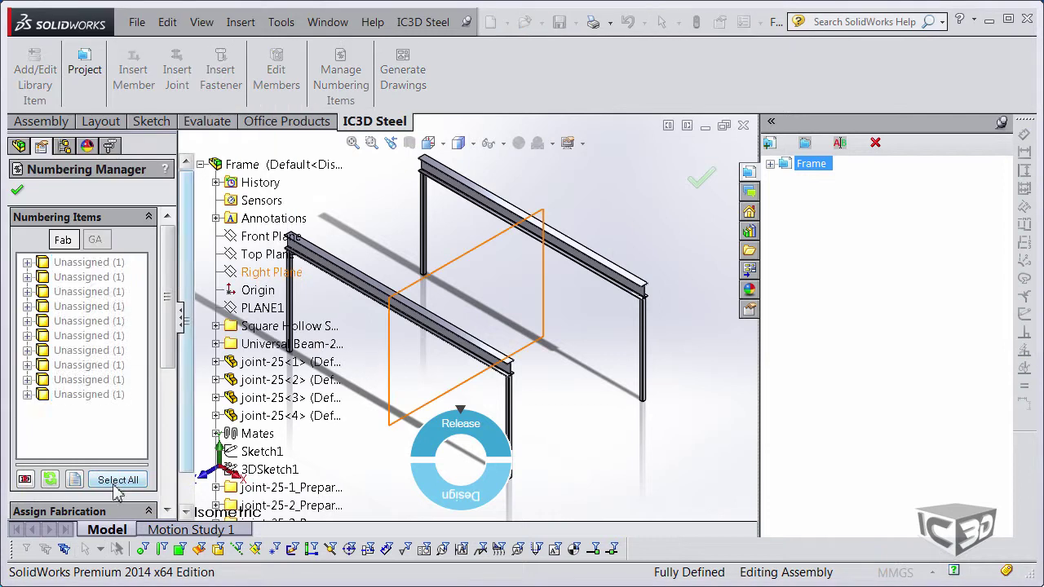
left_click(117, 480)
left_click_drag(174, 319, 173, 269)
left_click(81, 500)
Step: Check which parts of the frame carry the marks B1, B2 and C1
left_click(65, 262)
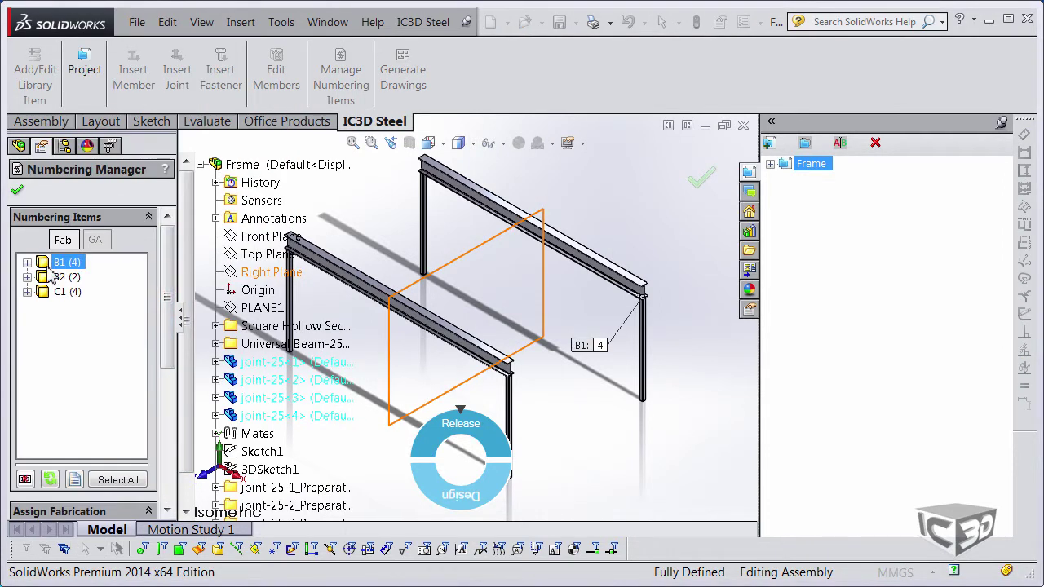
left_click(65, 277)
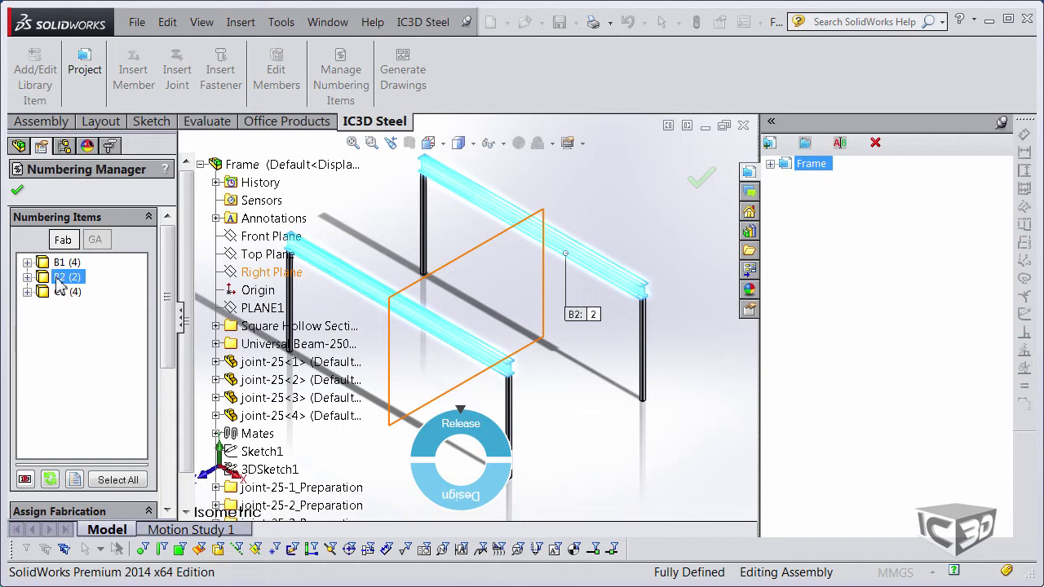
left_click(58, 267)
left_click(61, 291)
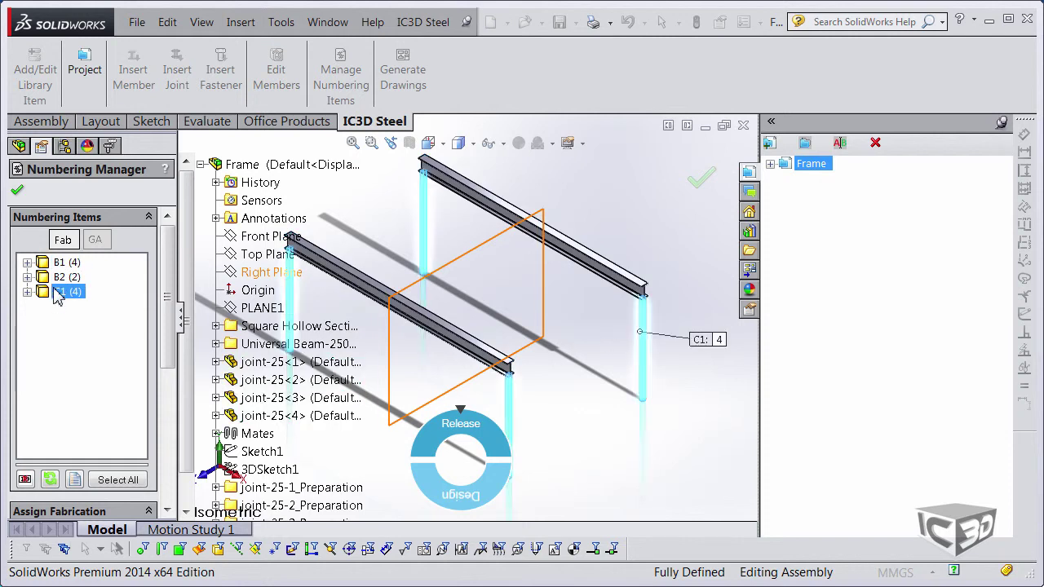
left_click(62, 276)
left_click(66, 277)
Step: Rename the plates' mark to PL1 and reassign the fabrication marks
left_click(65, 263)
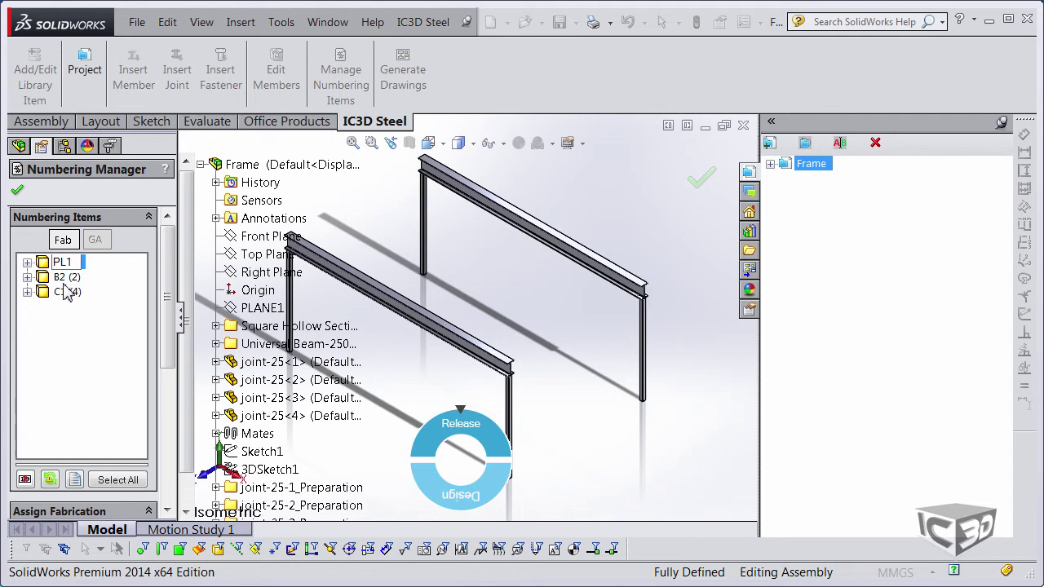
left_click(65, 278)
left_click_drag(167, 282, 167, 416)
left_click(104, 501)
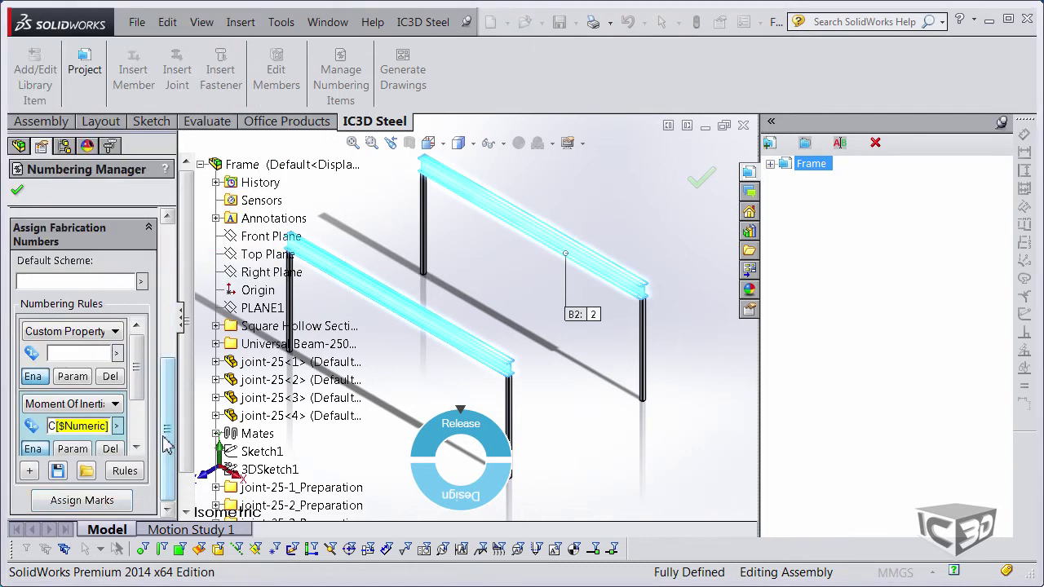
Step: Check the parts marked C1 and PL1 in the model and close the numbering manager
left_click(65, 277)
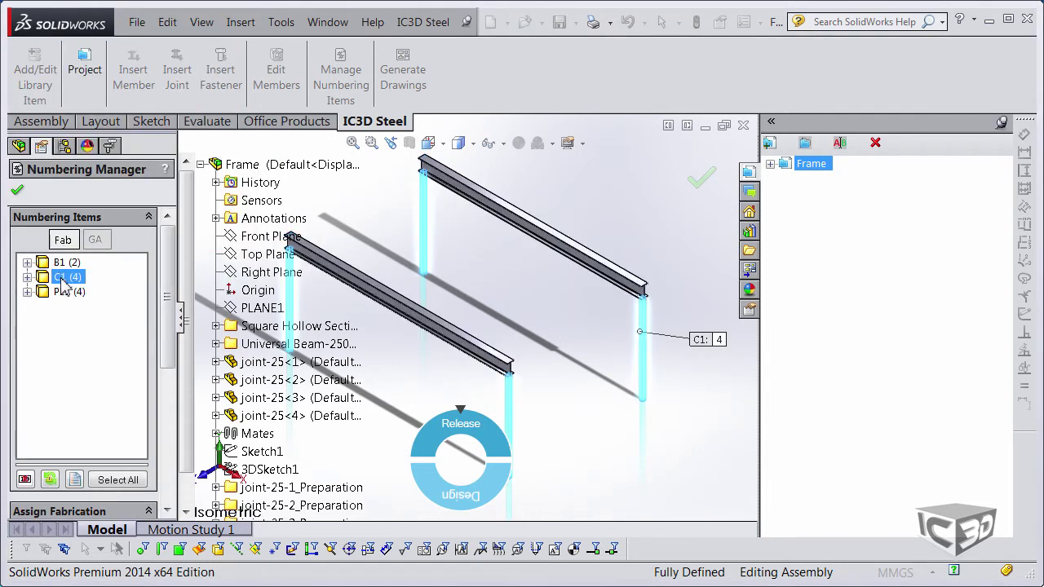
left_click(68, 291)
middle_click_drag(664, 337, 662, 300)
scroll(670, 303, "down", 10)
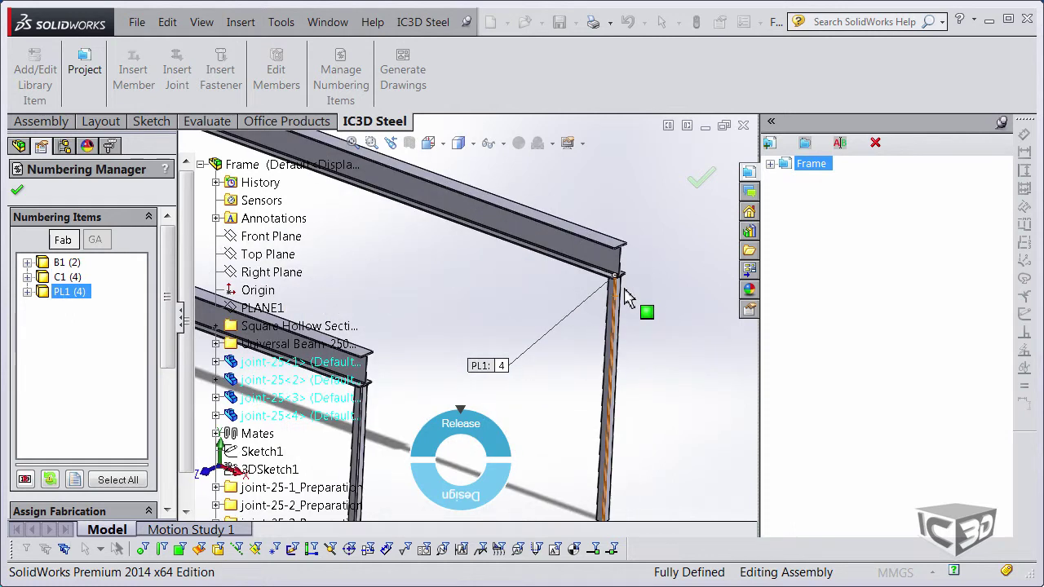
left_click(21, 193)
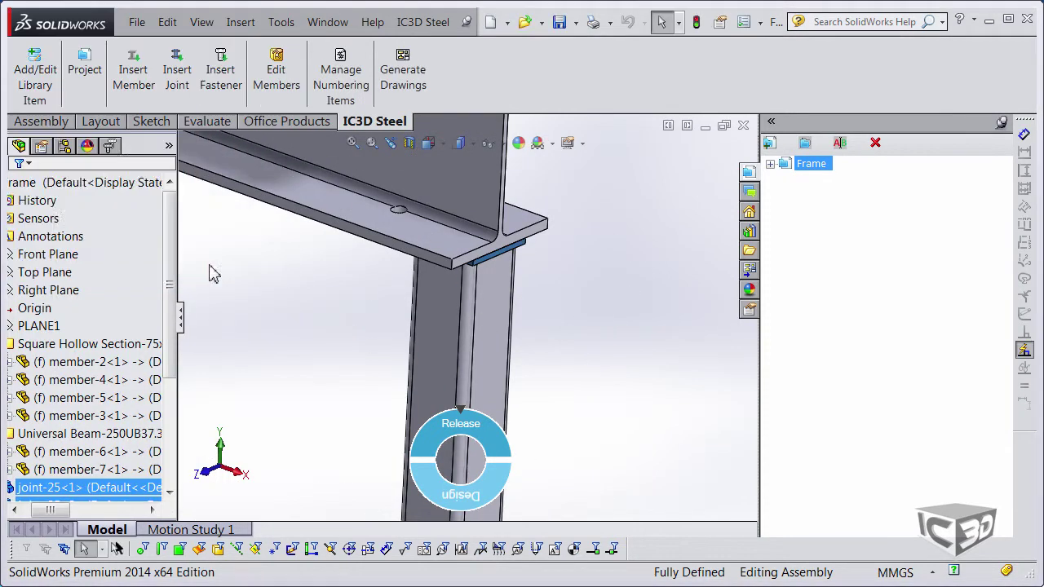
Step: Review the fastener table's mark numbers and its CSV export options, closing everything without saving a file
left_click(111, 145)
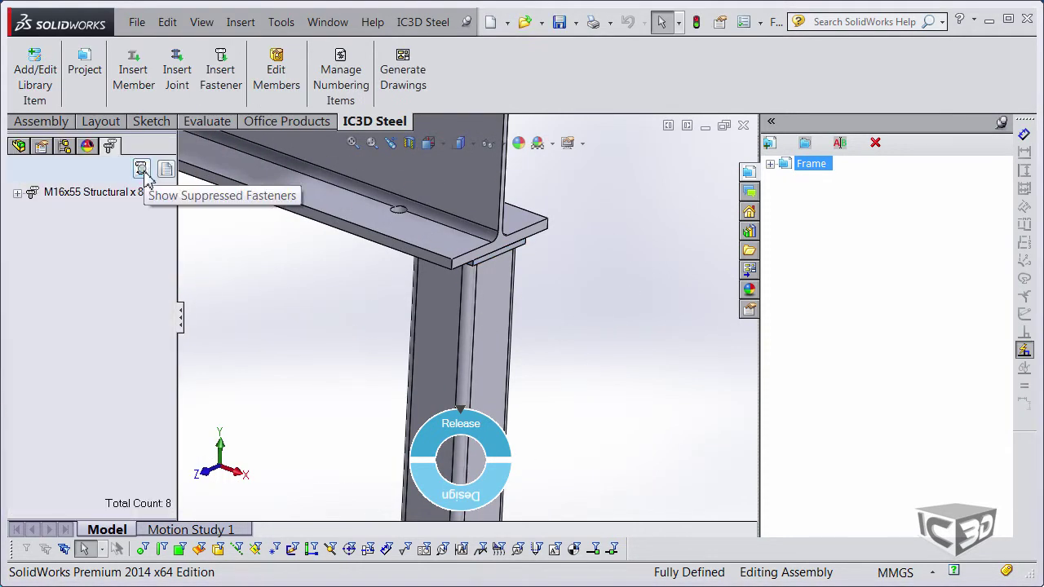
left_click(167, 170)
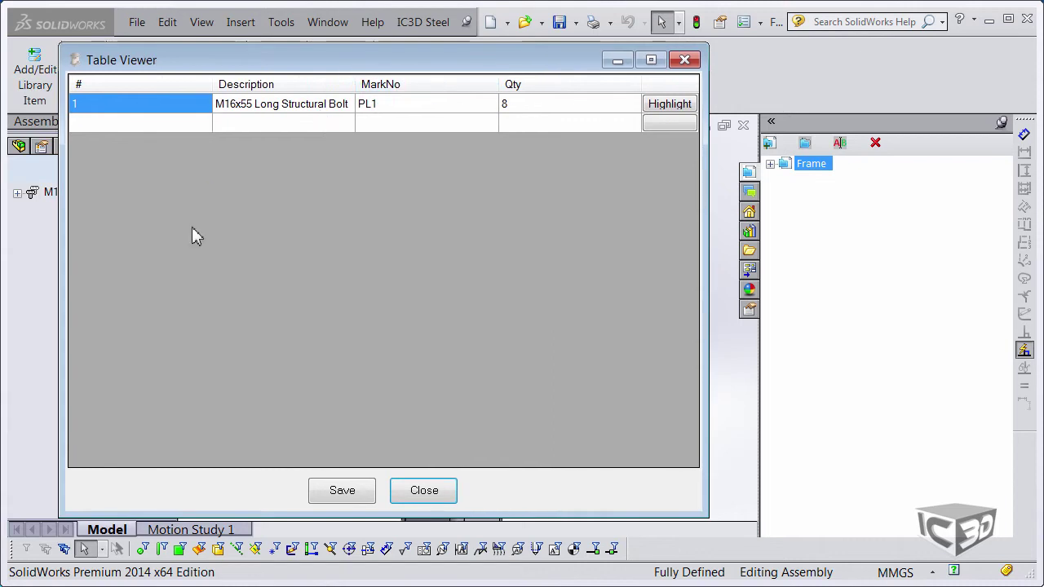
left_click(341, 492)
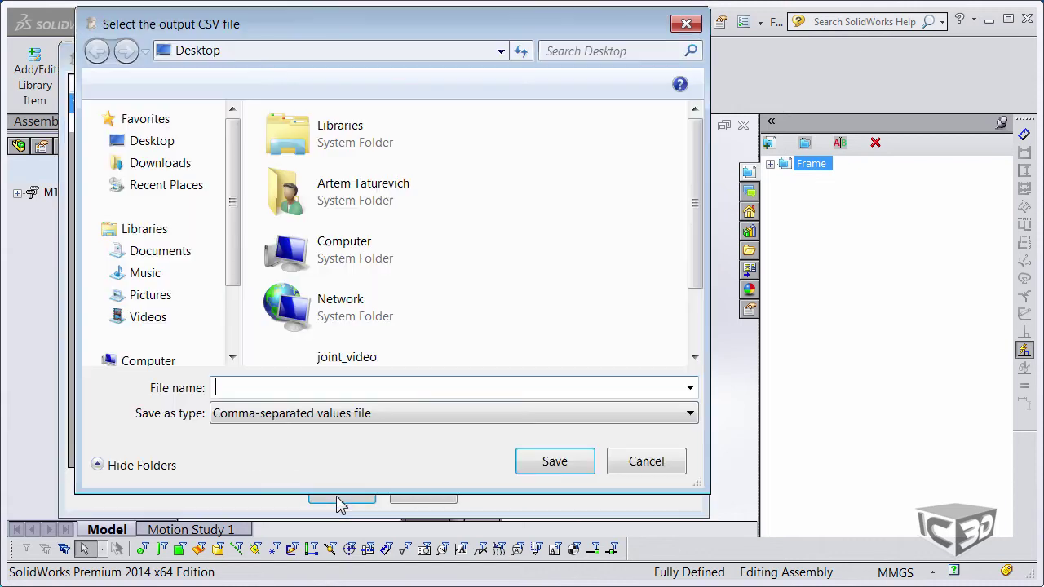
left_click(295, 416)
left_click(291, 433)
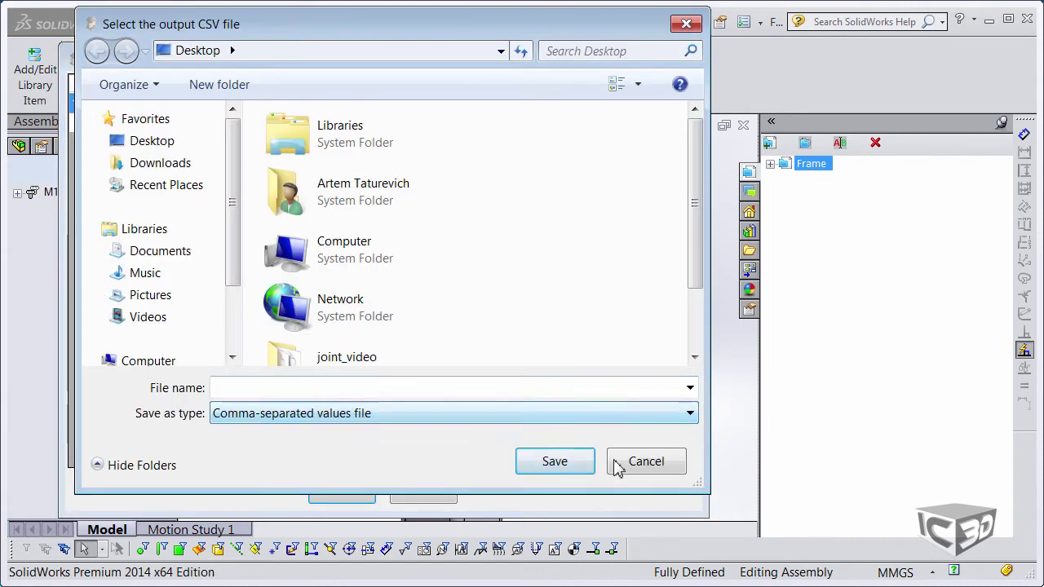
left_click(612, 461)
left_click(423, 497)
left_click(18, 146)
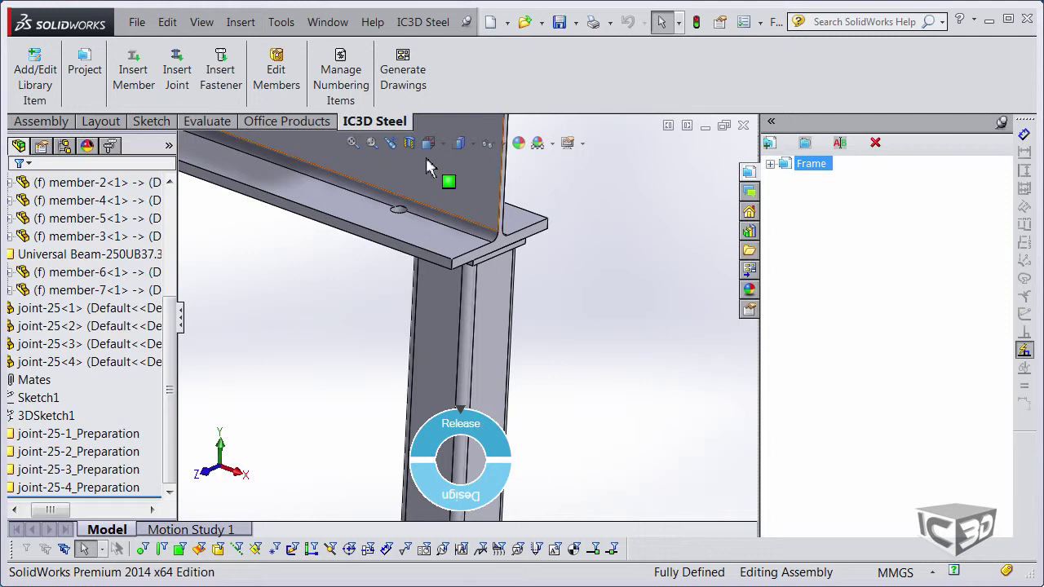
Step: Delete the four joint-25 plates together with their four preparation folders from the Frame assembly
left_click(459, 143)
left_click(514, 204)
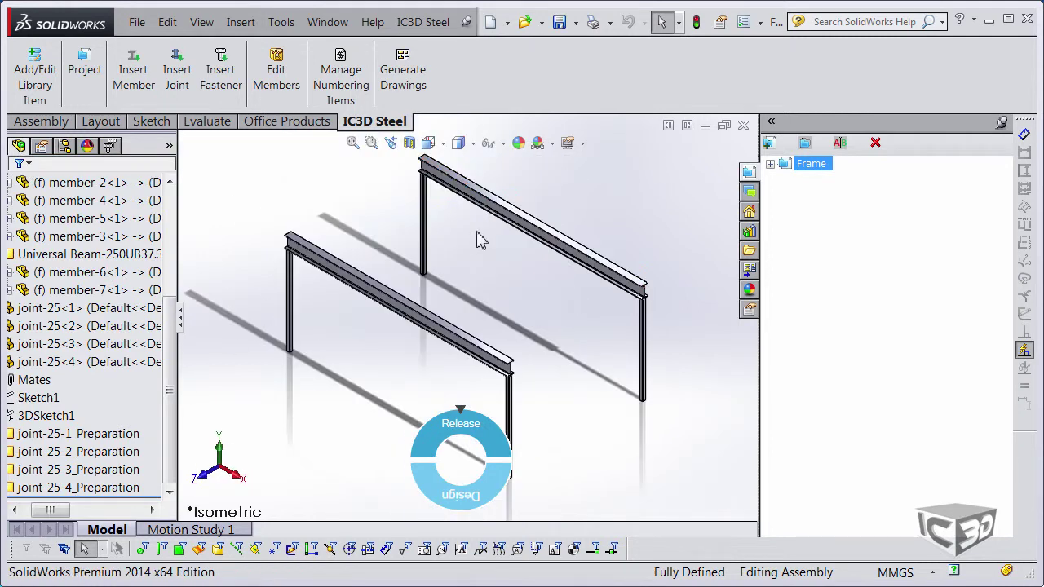
left_click_drag(59, 511, 43, 511)
left_click(77, 307)
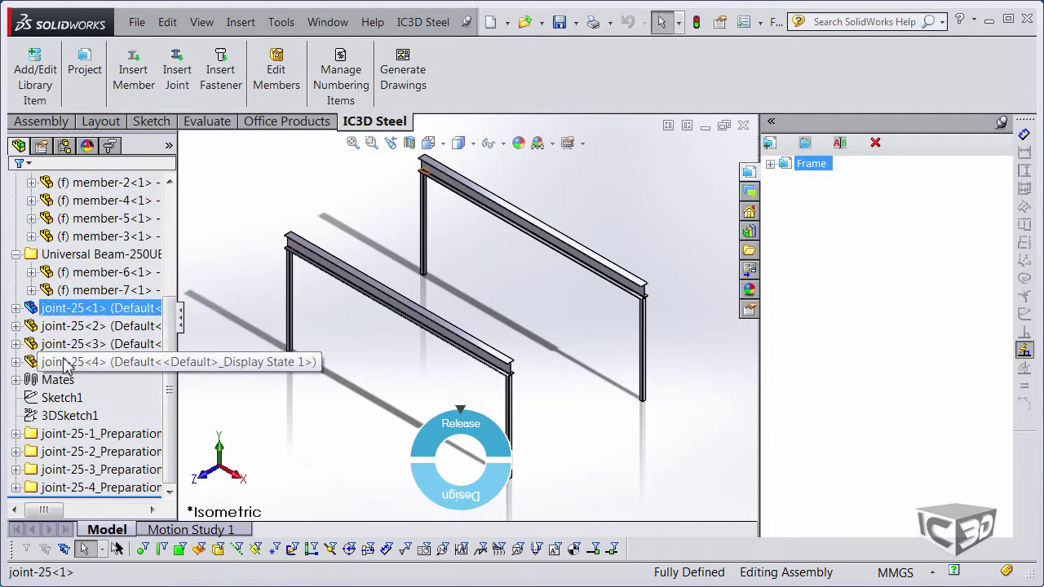
left_click(77, 361, "shift")
left_click(57, 434, "ctrl")
left_click(52, 452, "ctrl")
left_click(52, 469, "ctrl")
left_click(54, 487, "ctrl")
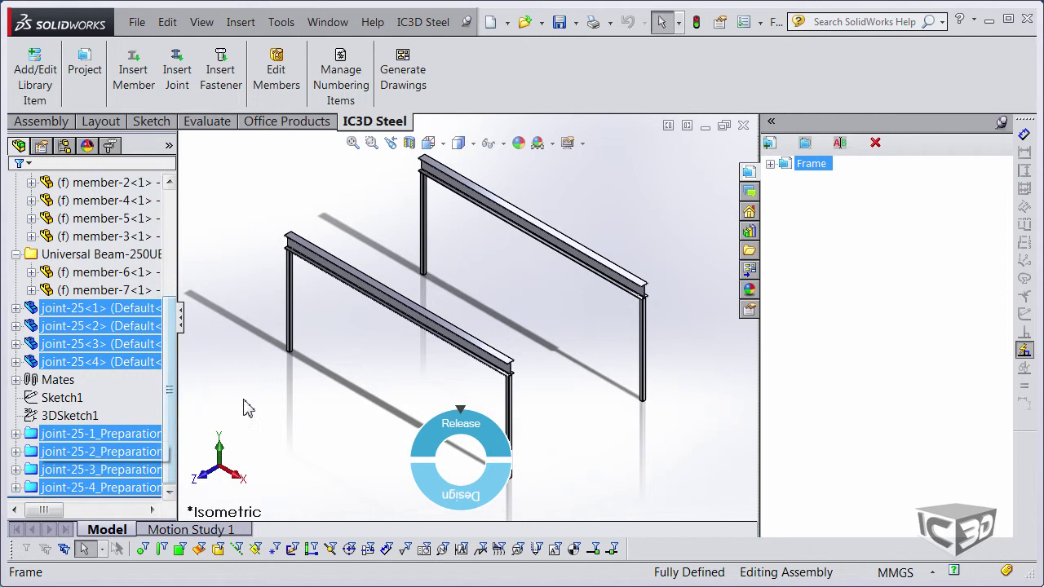
key("Delete")
left_click(328, 210)
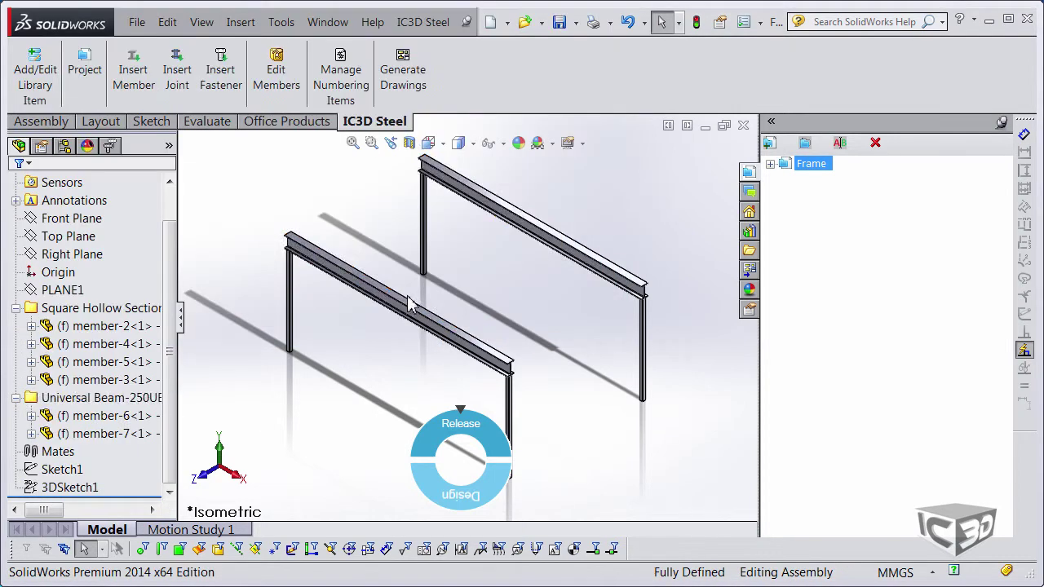
Step: Edit the member-3 column in place and open the properties of its cut-list item
scroll(380, 272, "down", 5)
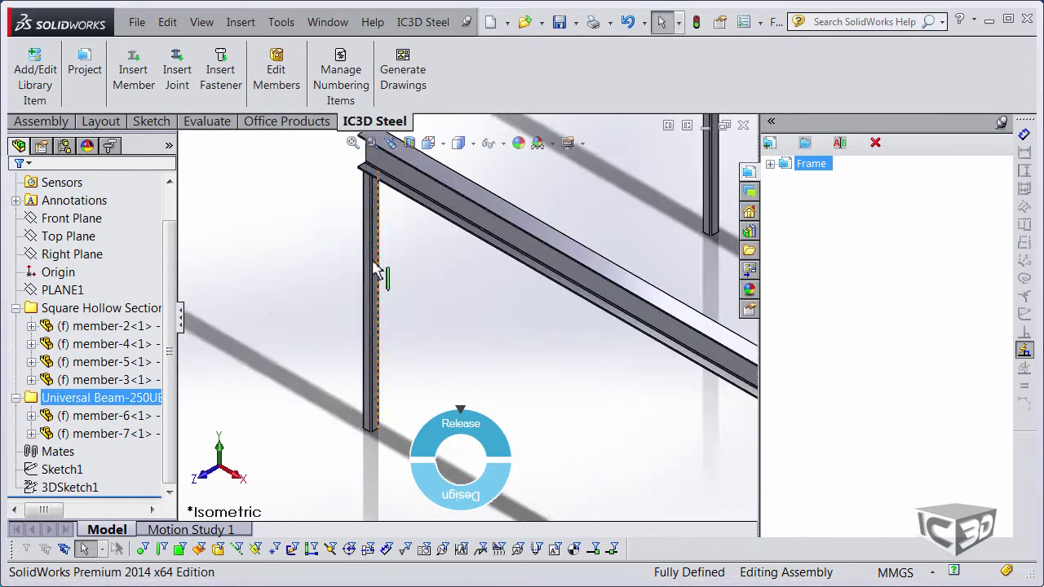
left_click(385, 237)
right_click(78, 379)
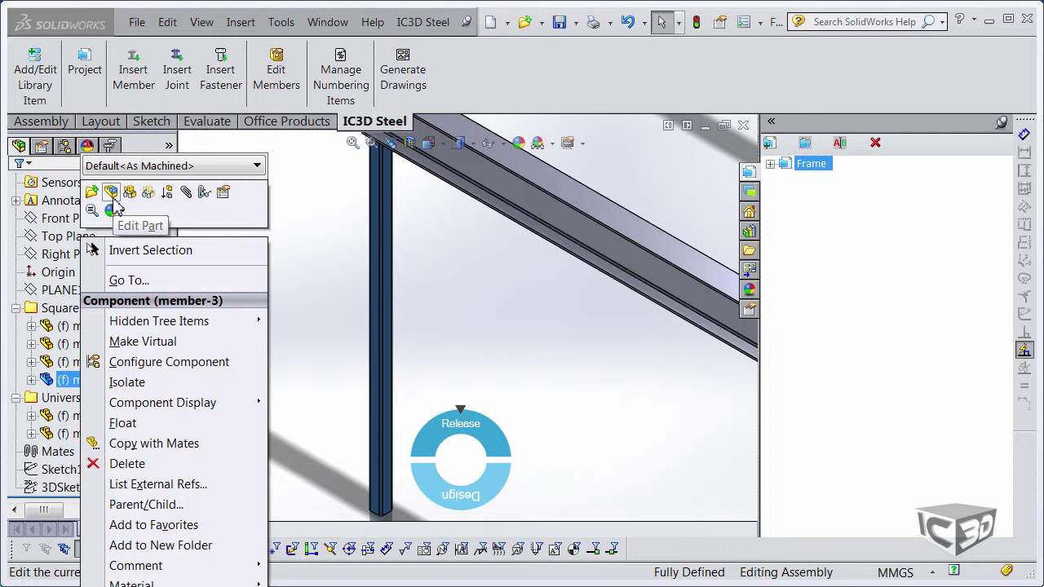
left_click(455, 327)
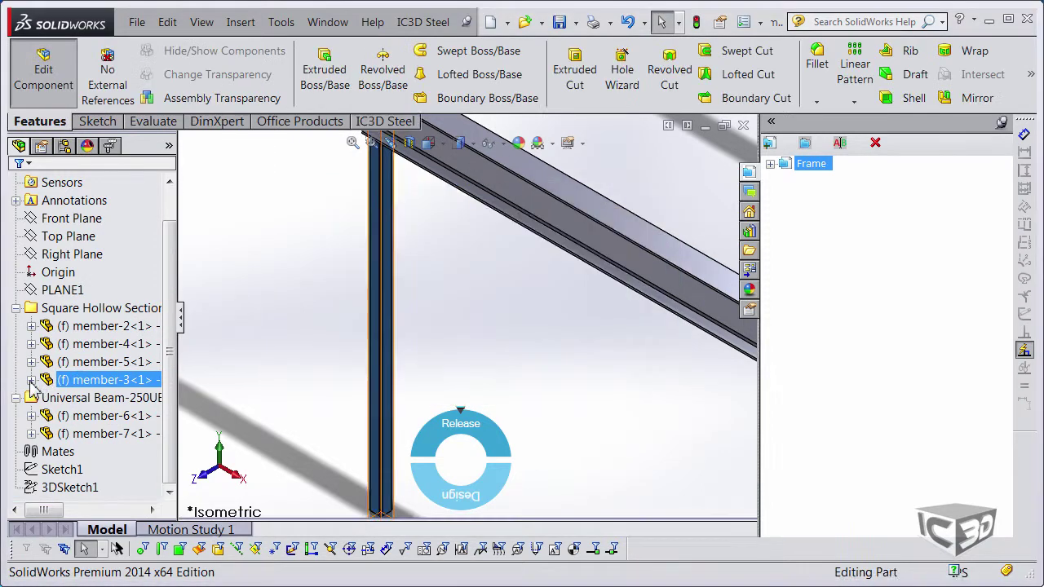
double_click(89, 343)
right_click(93, 364)
left_click(154, 395)
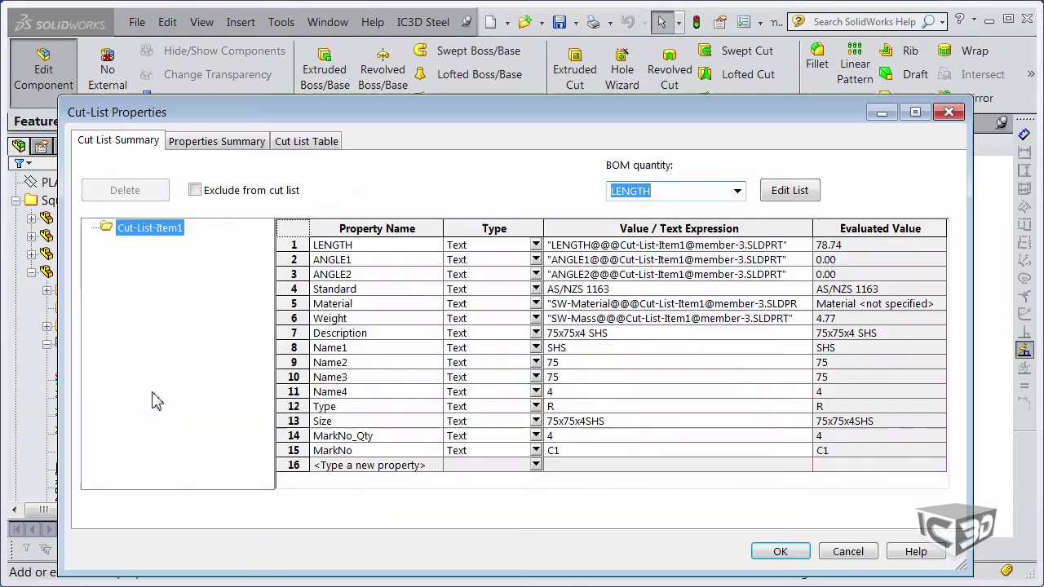
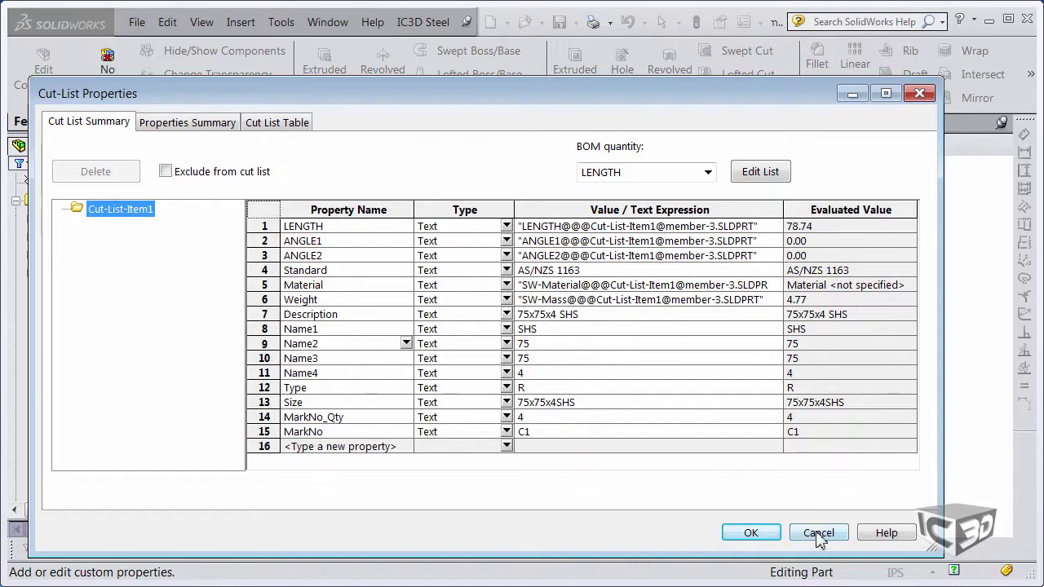
Step: Dismiss the member-3 cut-list properties without changes, return to editing the Frame assembly and collapse the member-3 tree
left_click(815, 530)
left_click(697, 177)
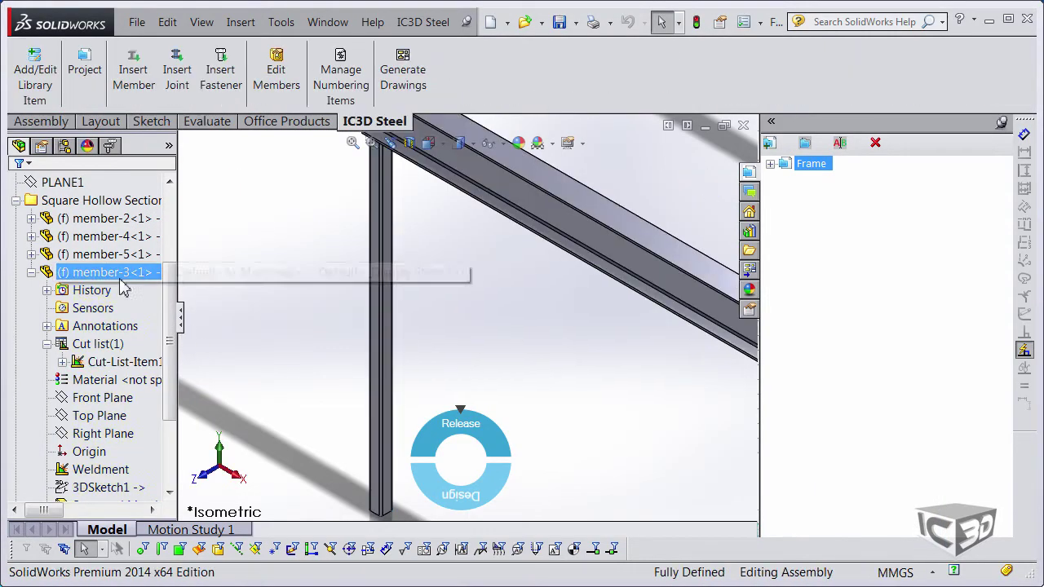
left_click(47, 344)
left_click(31, 273)
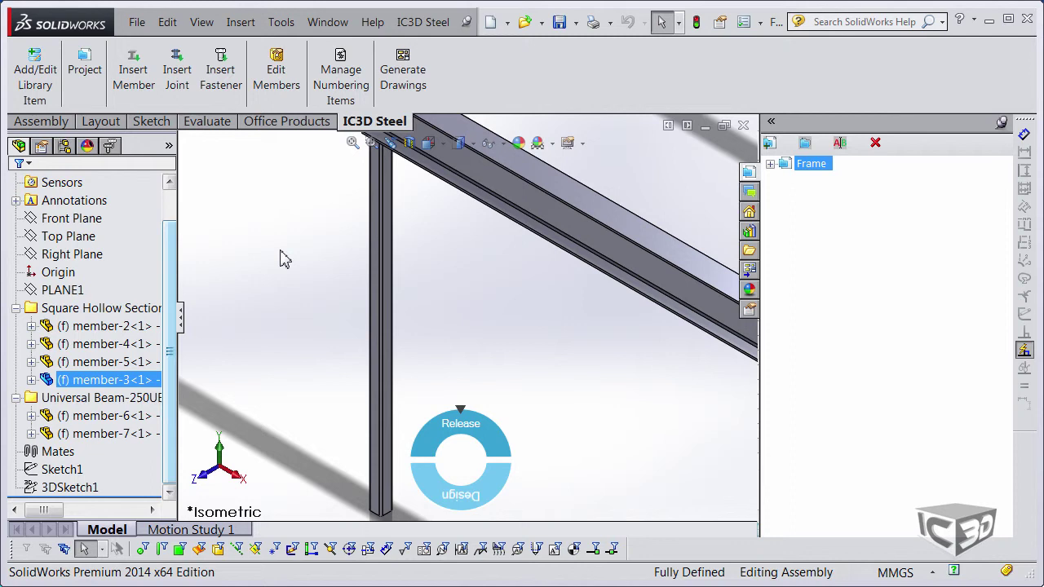
scroll(285, 258, "up", 4)
Step: Open the Plate part in its own window
left_click(327, 22)
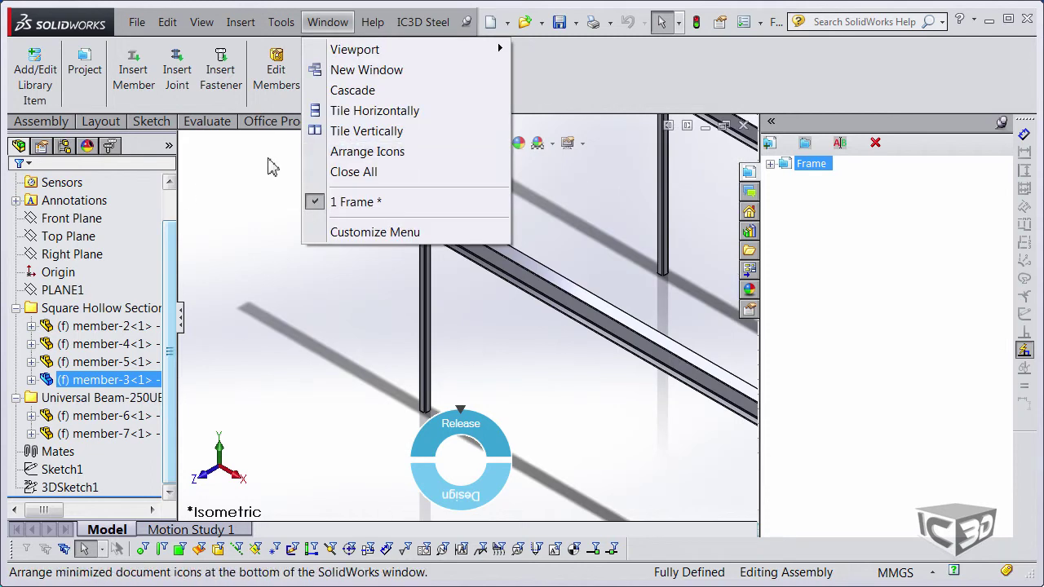
left_click(136, 22)
left_click(210, 535)
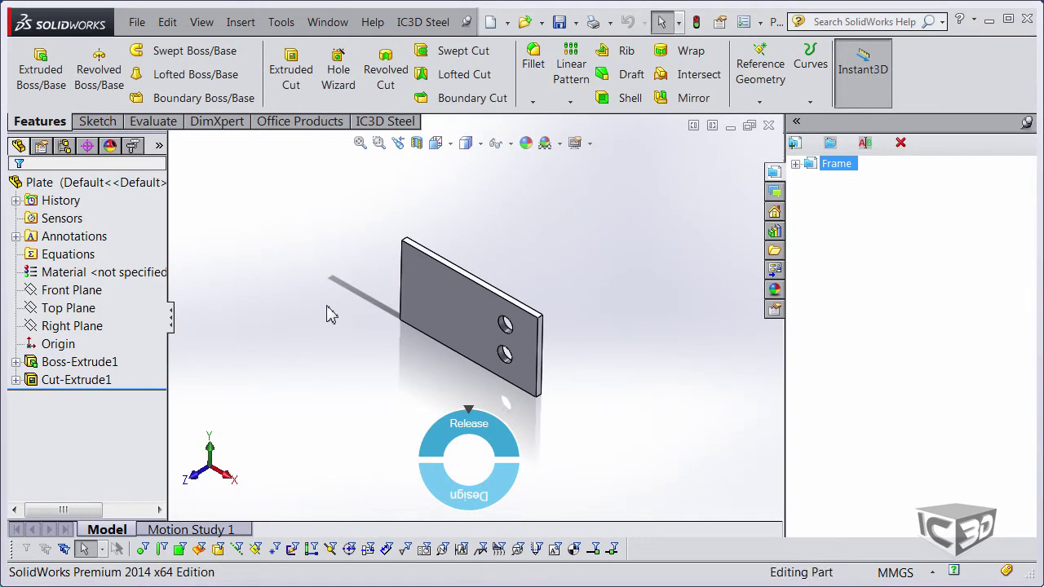
Step: Copy the full name shs_size@Sketch1 from the 75 mm dimension in the Boss-Extrude1 sketch and exit the sketch
left_click(79, 361)
left_click(15, 361)
left_click(71, 379)
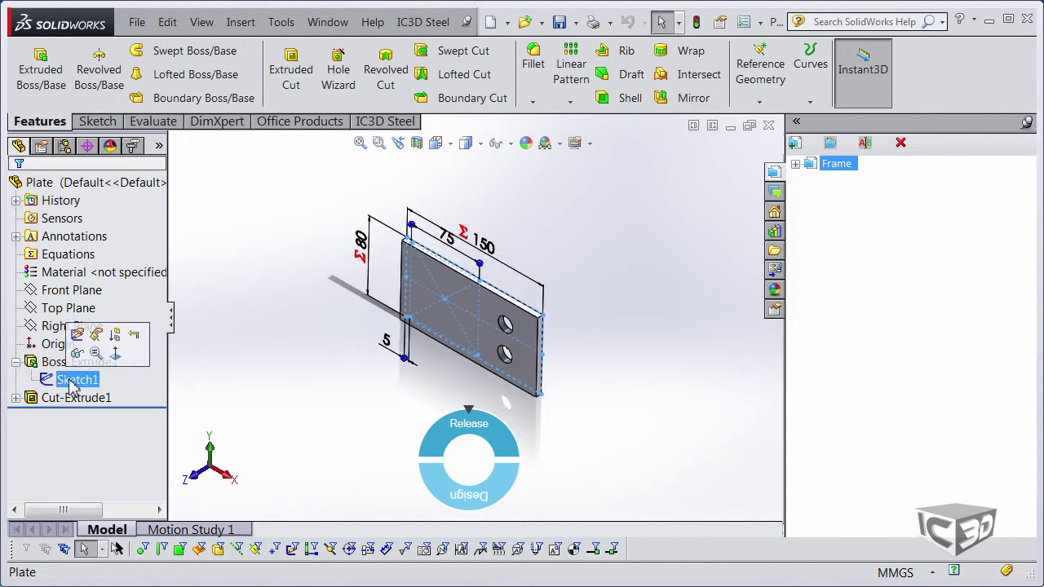
left_click(445, 240)
right_click(83, 385)
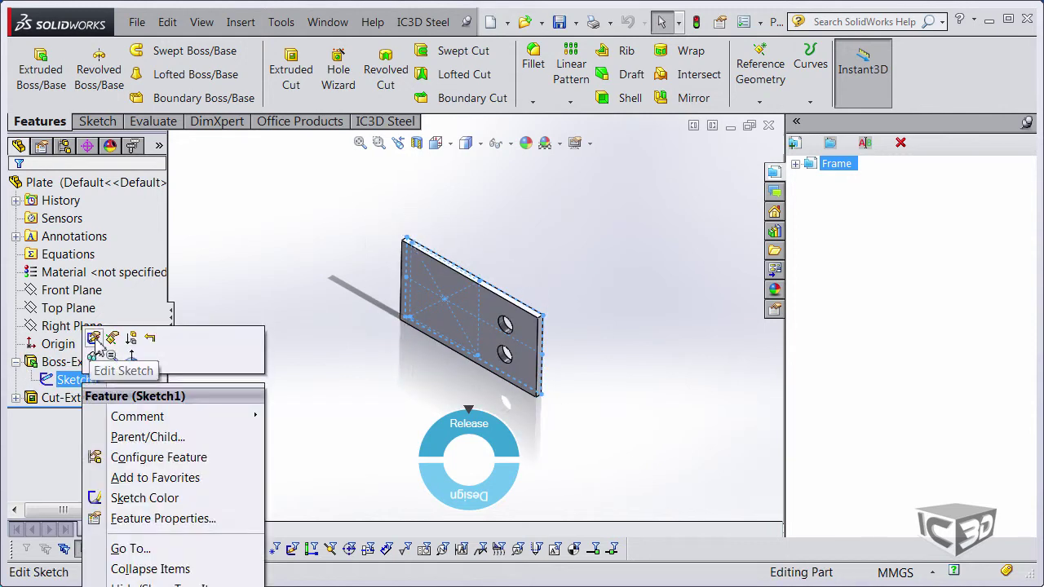
left_click(103, 344)
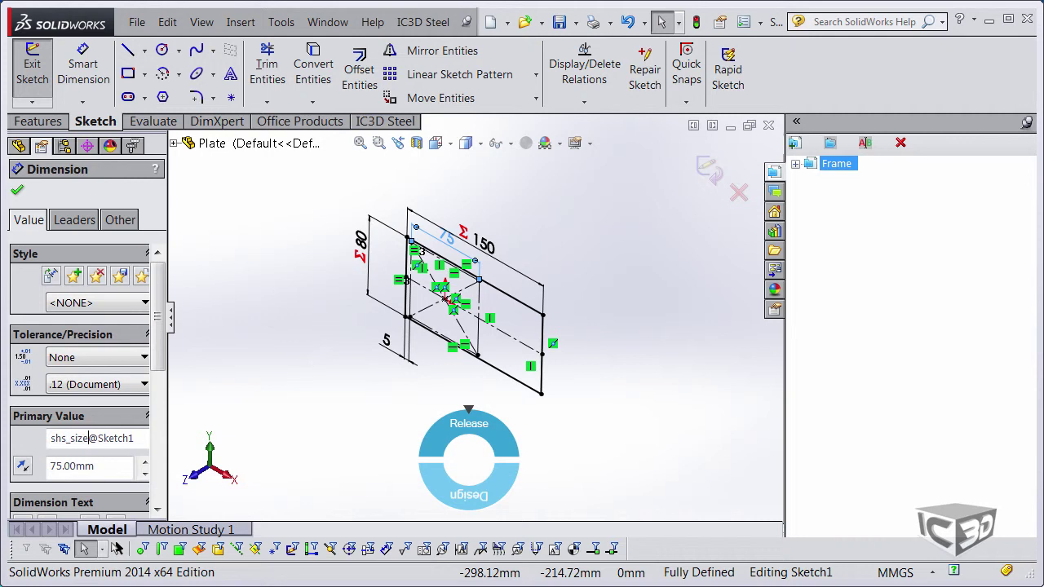
right_click(70, 446)
key("Escape")
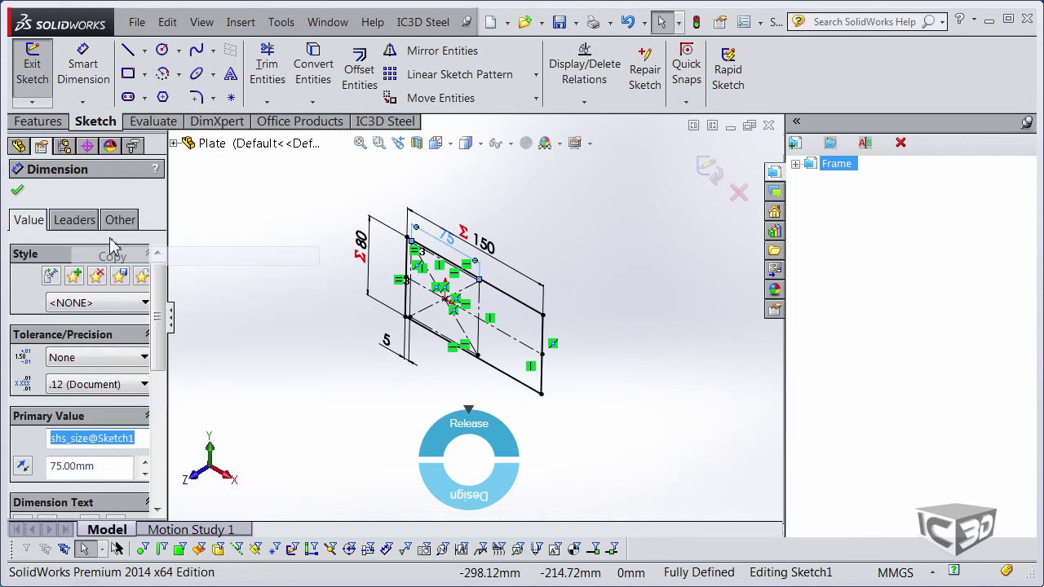
key("Escape")
left_click(707, 170)
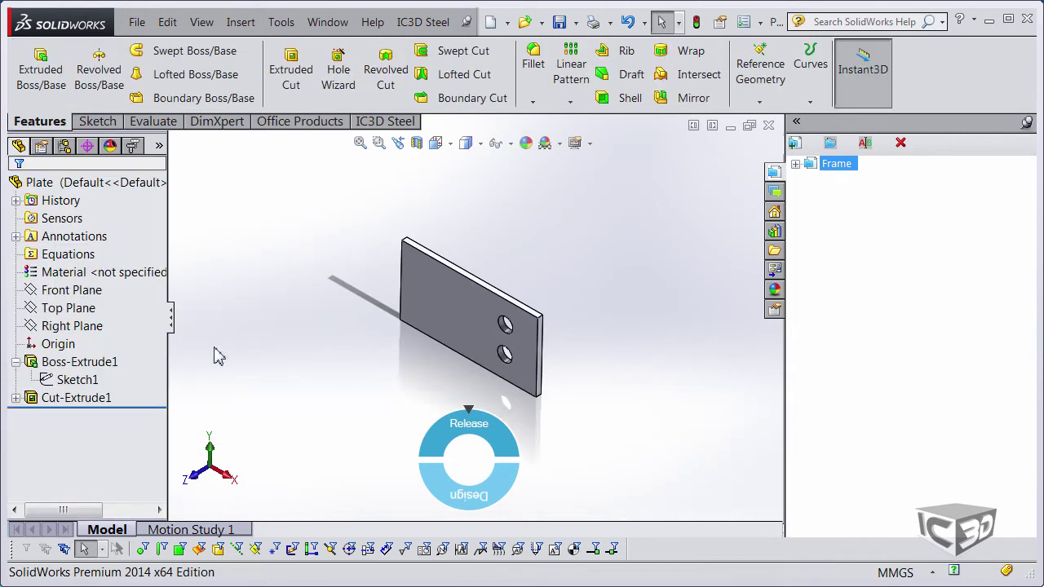
Step: Start the Joint Builder for the Plate part, add a configurator and open it for editing
key("space")
left_click(426, 367)
left_click(422, 22)
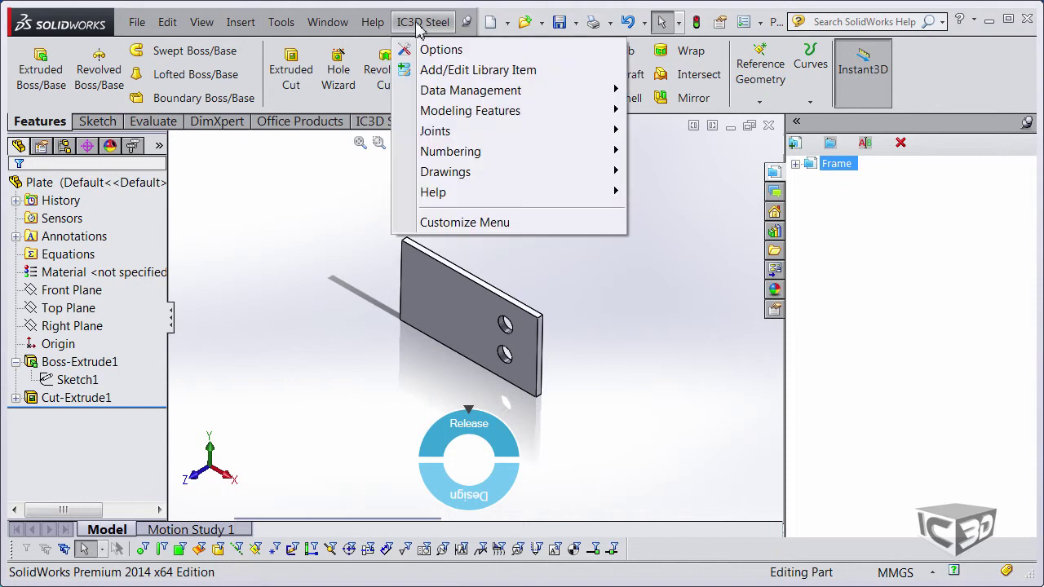
mouse_move(444, 131)
left_click(682, 131)
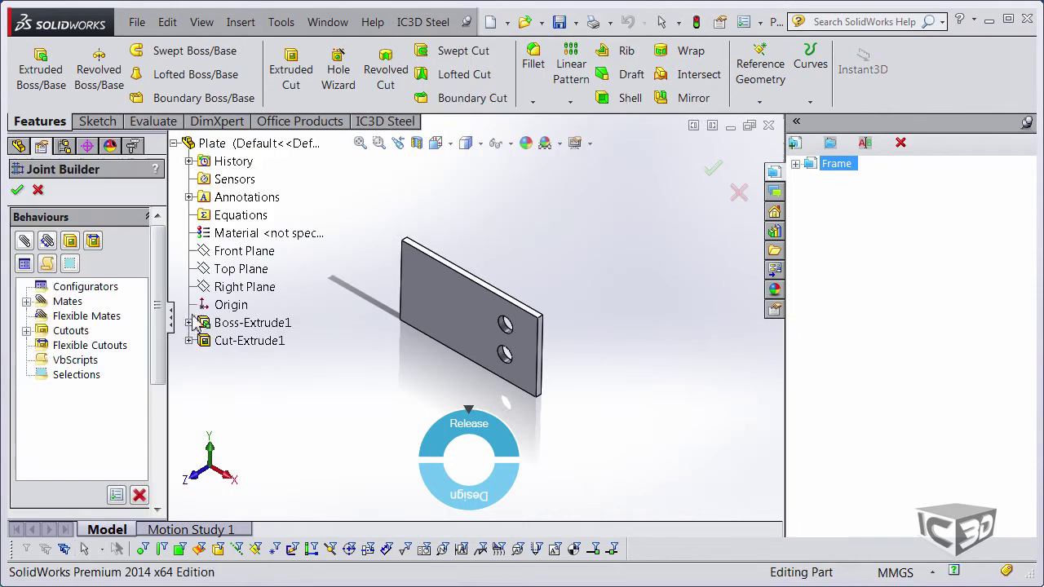
left_click(25, 264)
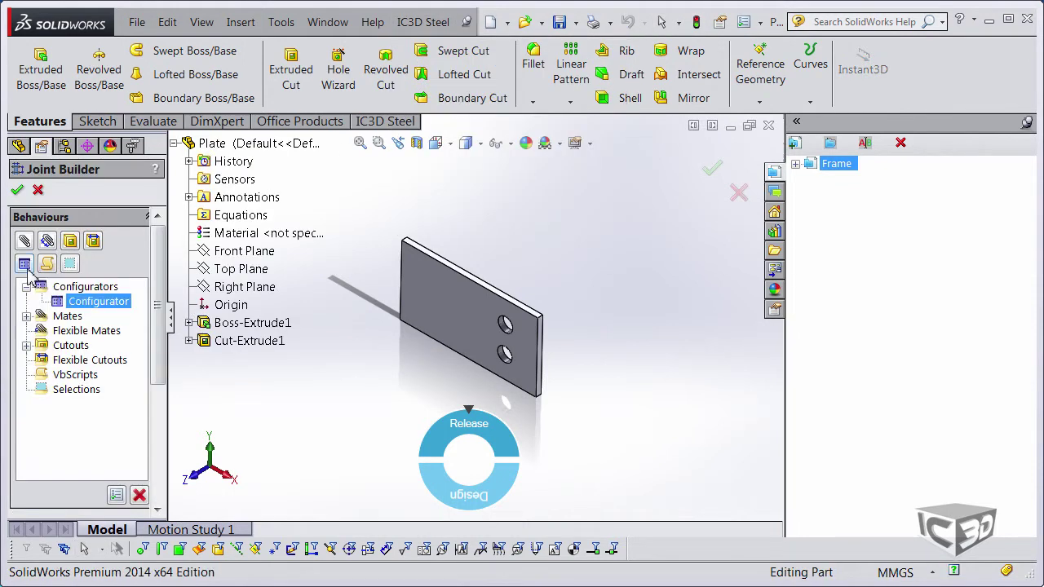
left_click(117, 496)
left_click_drag(226, 118, 258, 28)
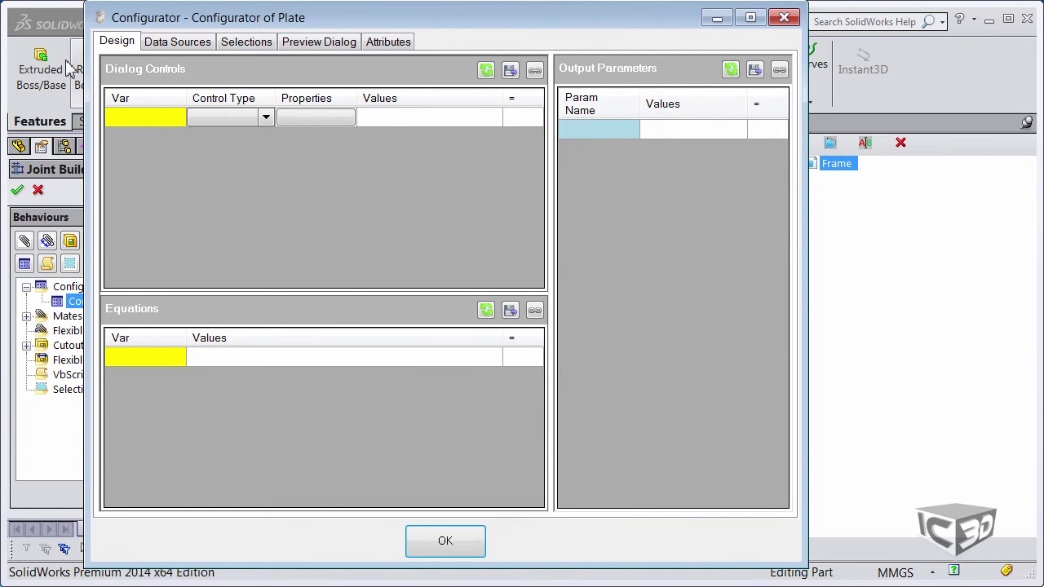
Step: Add a user selection titled col_body to the Plate configurator
left_click(243, 45)
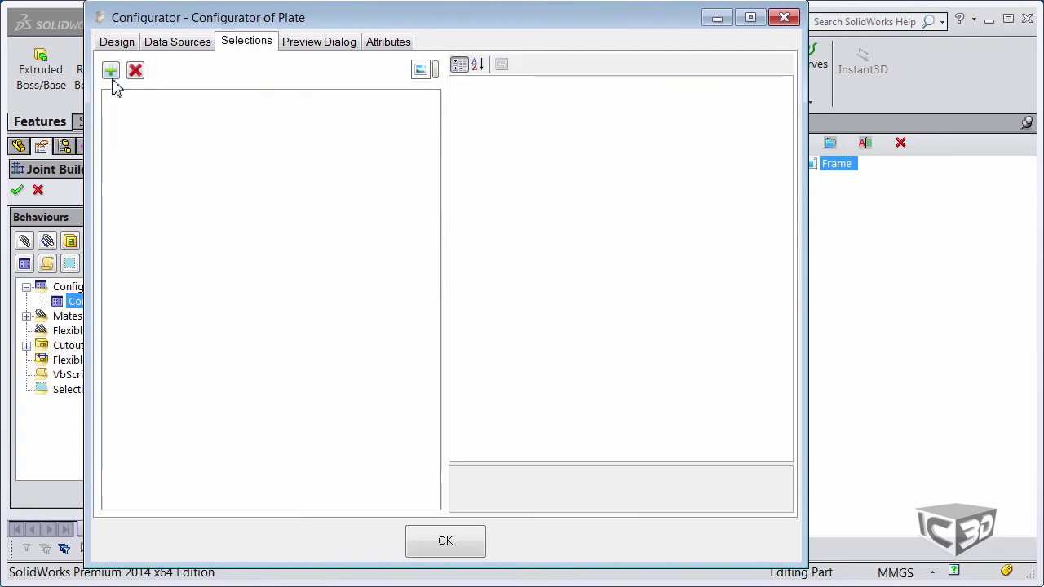
left_click(137, 123)
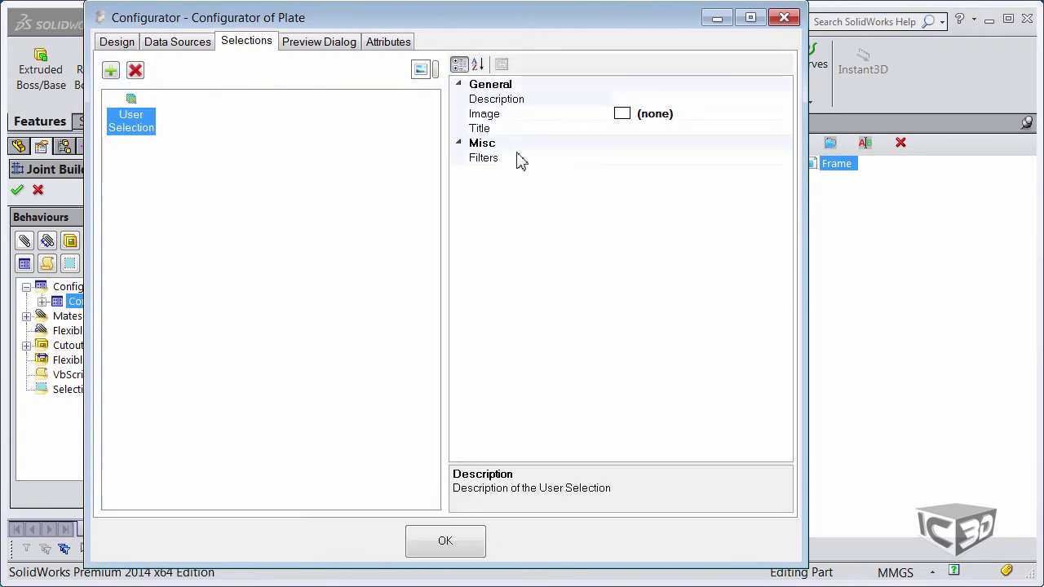
left_click(633, 130)
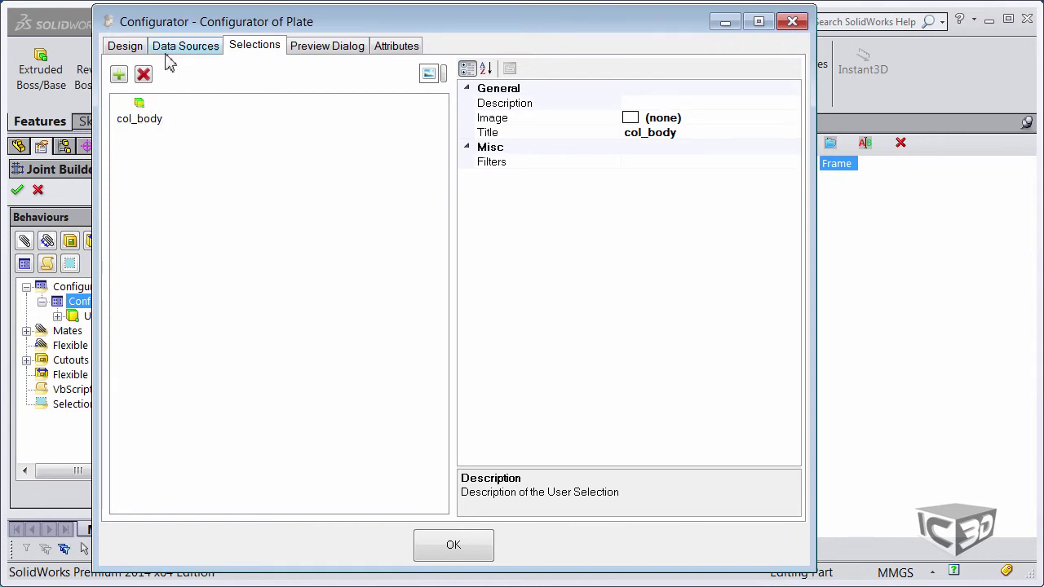
Step: Add an equation variable named size that reads the Name2 property of col_body as Number([$SelPrp%col_body%Name2])
left_click(125, 45)
left_click(165, 363)
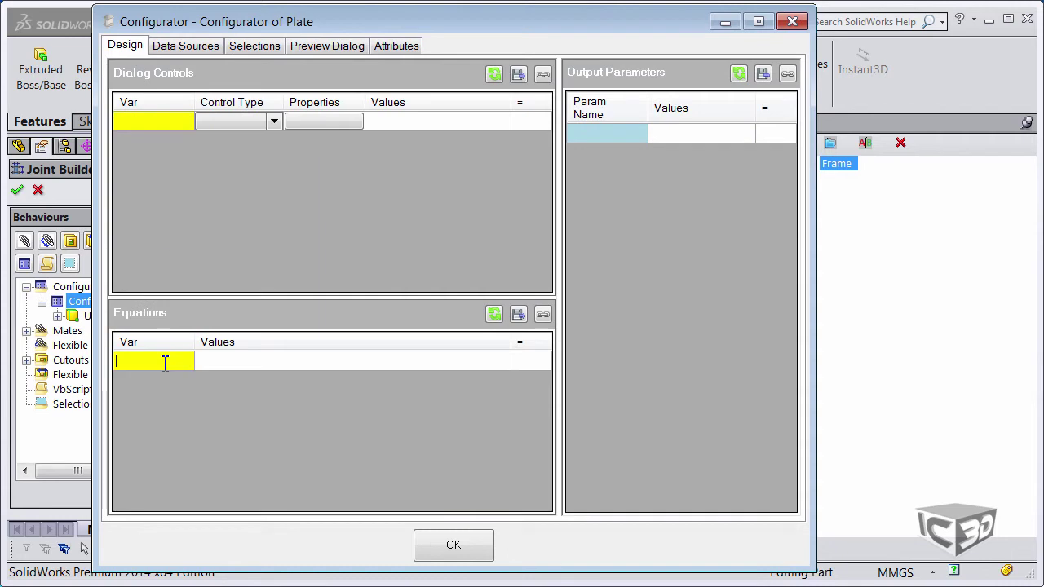
type("size")
left_click(231, 366)
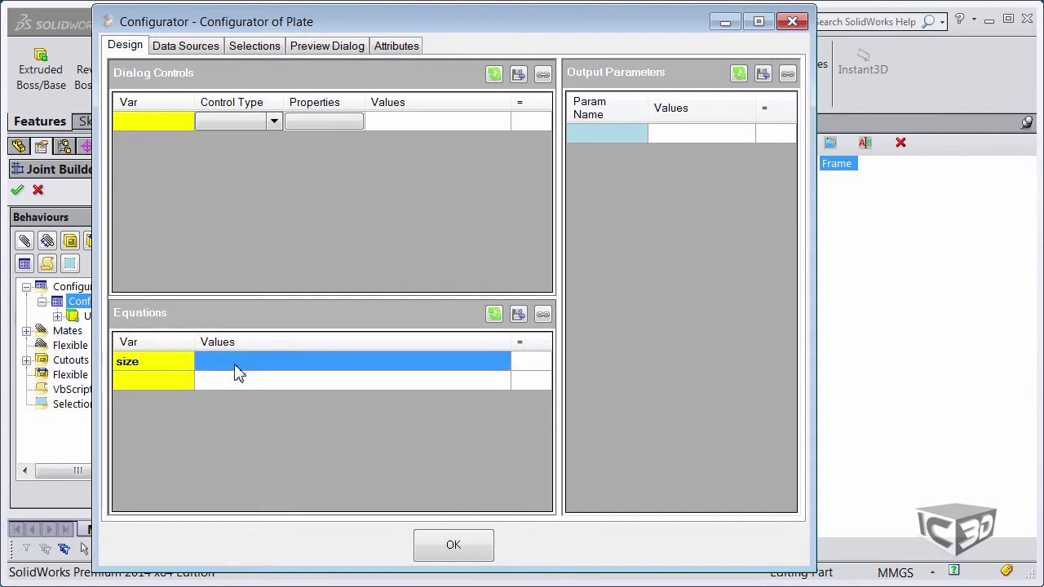
left_click(242, 365)
left_click(502, 362)
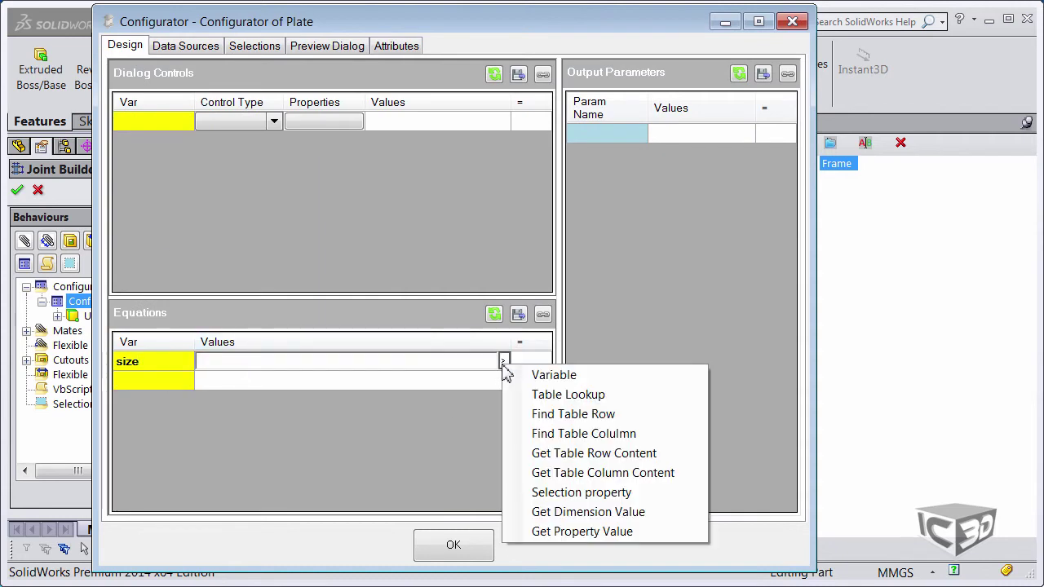
left_click(579, 492)
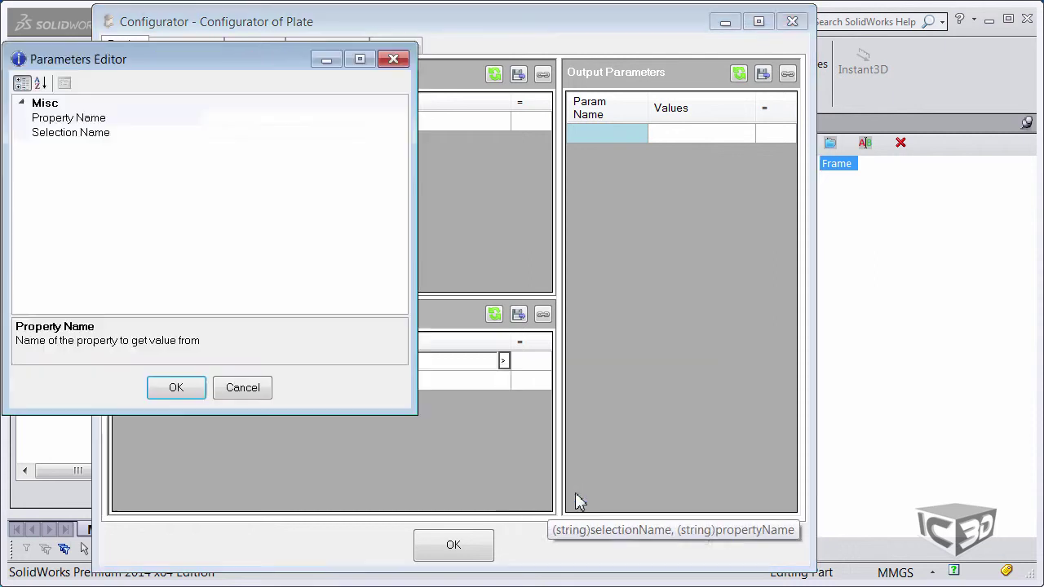
left_click(416, 155)
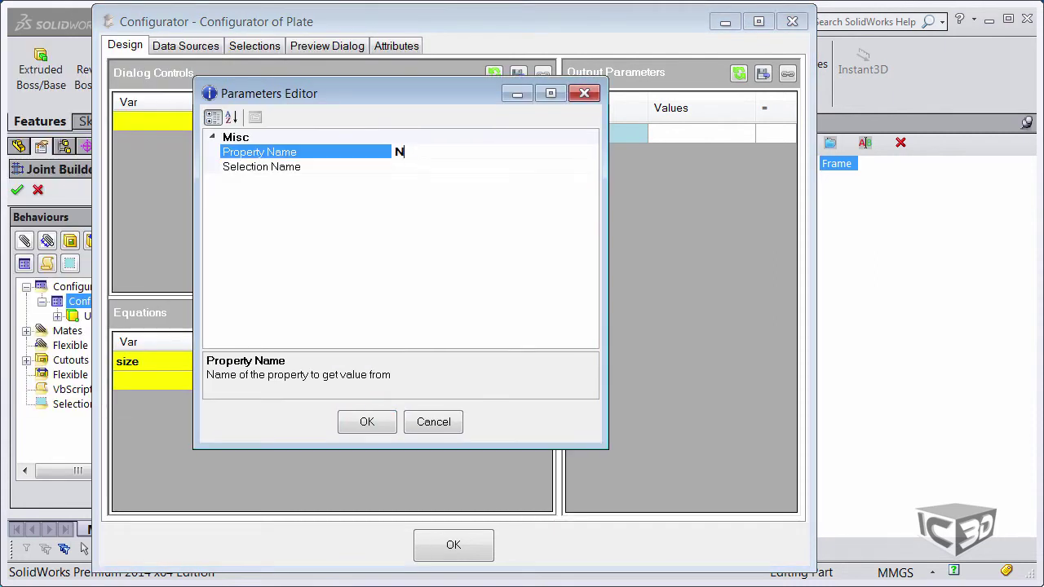
left_click(466, 167)
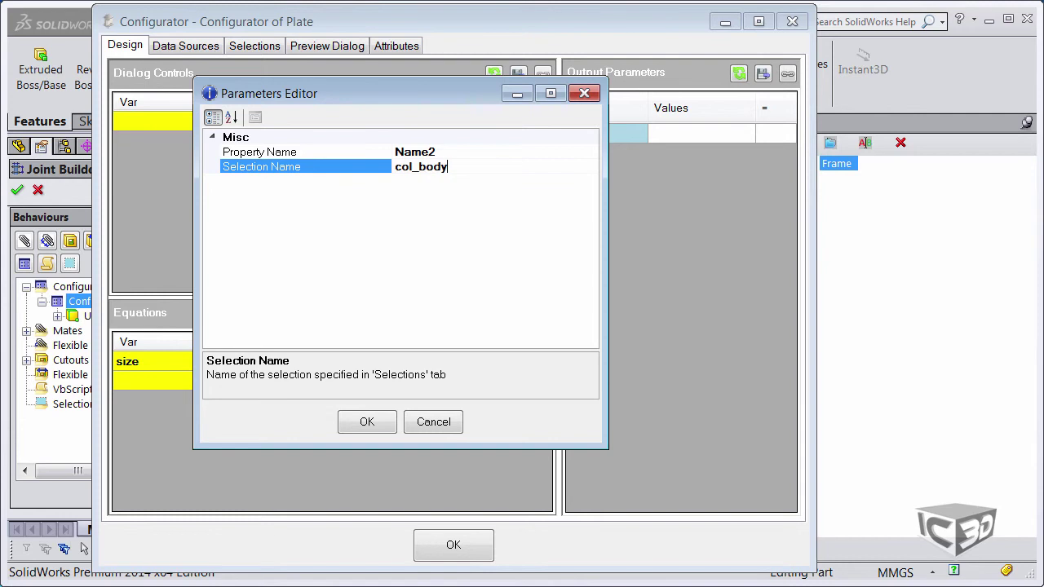
left_click(367, 422)
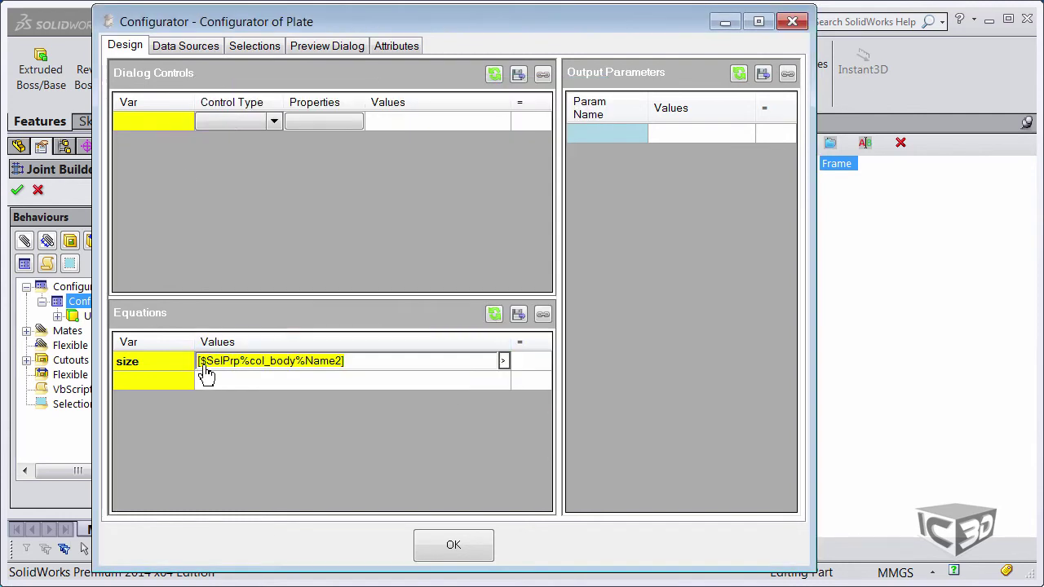
type("Number(")
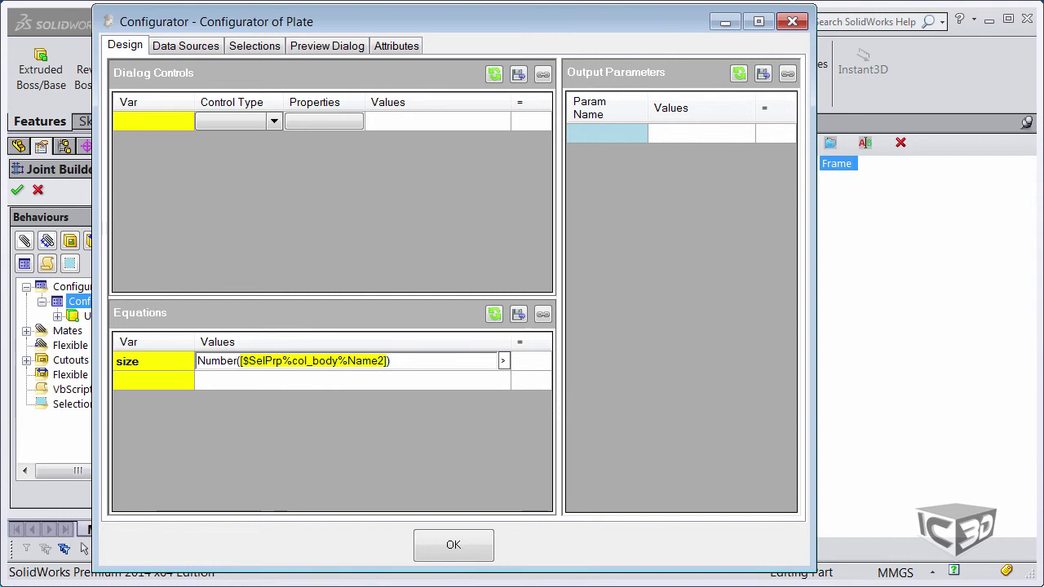
left_click(291, 383)
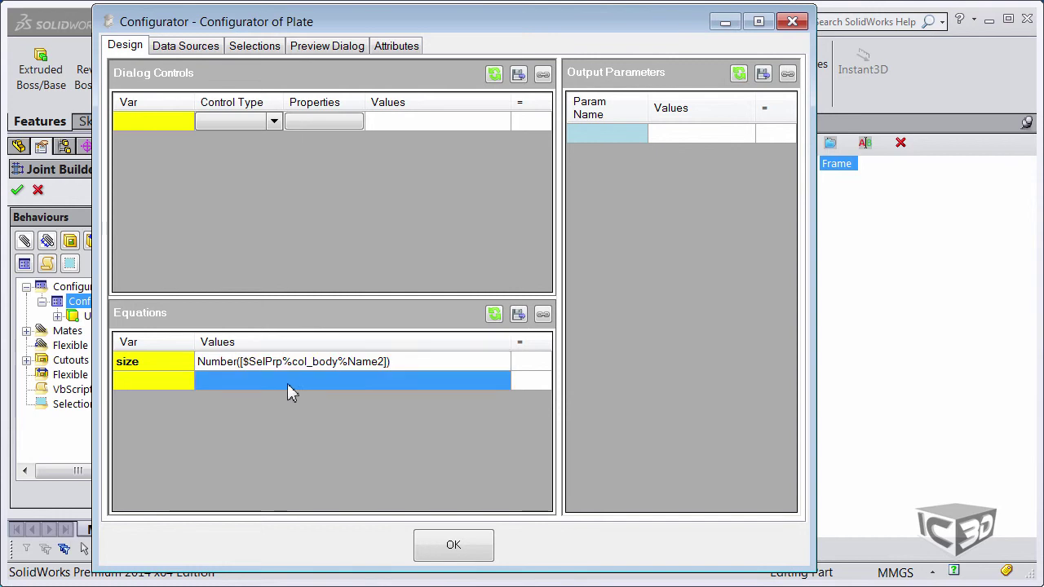
Step: Add the output parameter shs_size@Sketch1 with the value [$Var%size]/1000, then accept the configurator and the Joint Builder
right_click(607, 138)
left_click(640, 210)
left_click(664, 139)
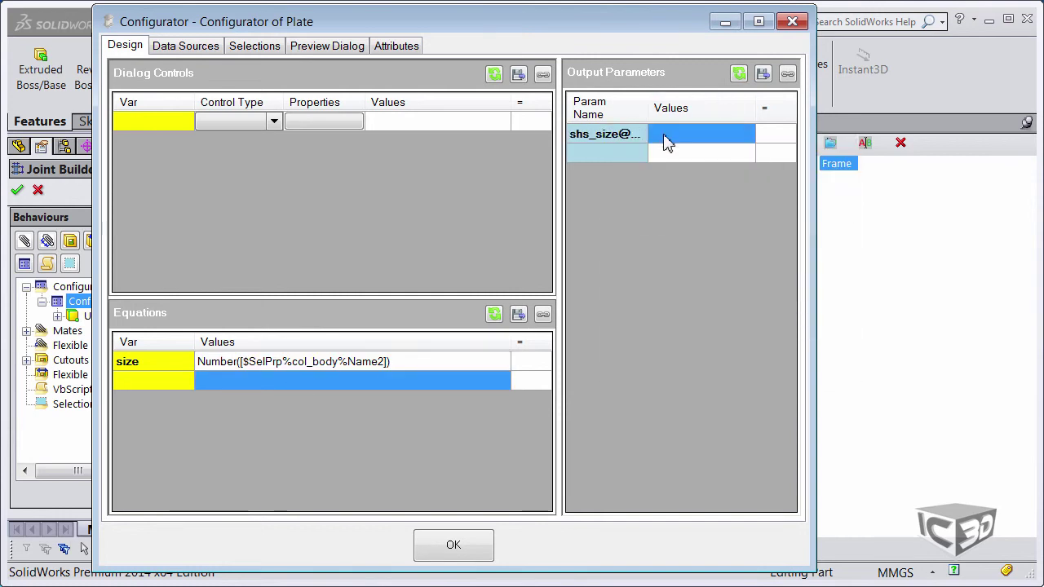
left_click(664, 140)
left_click(747, 134)
left_click(769, 143)
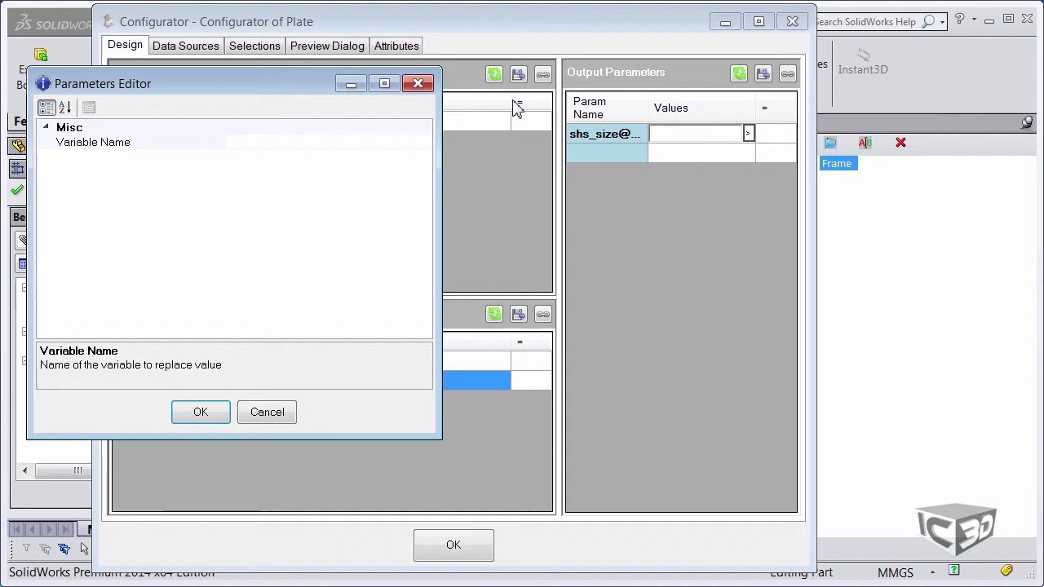
left_click(628, 180)
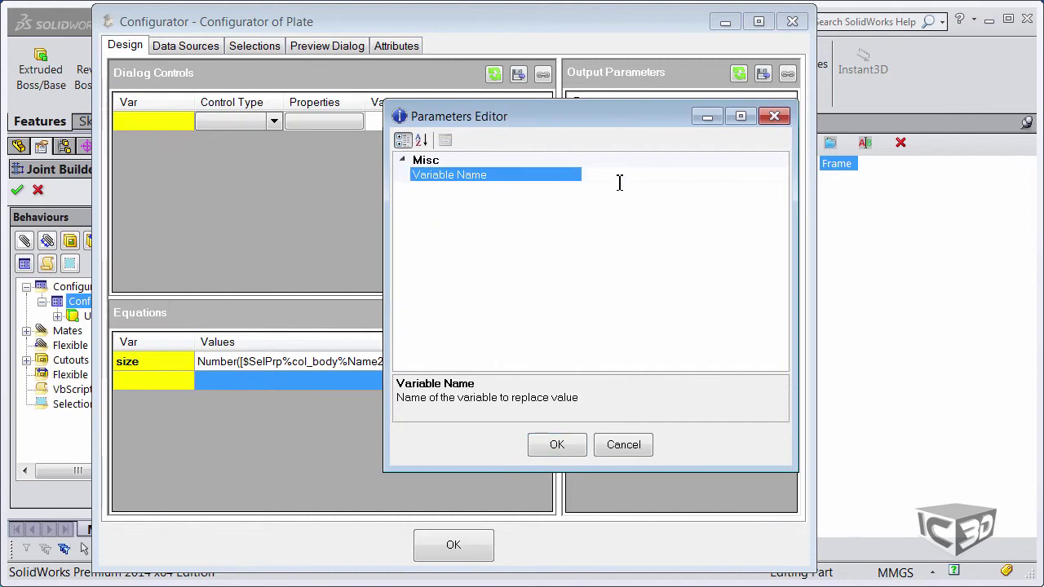
left_click(541, 445)
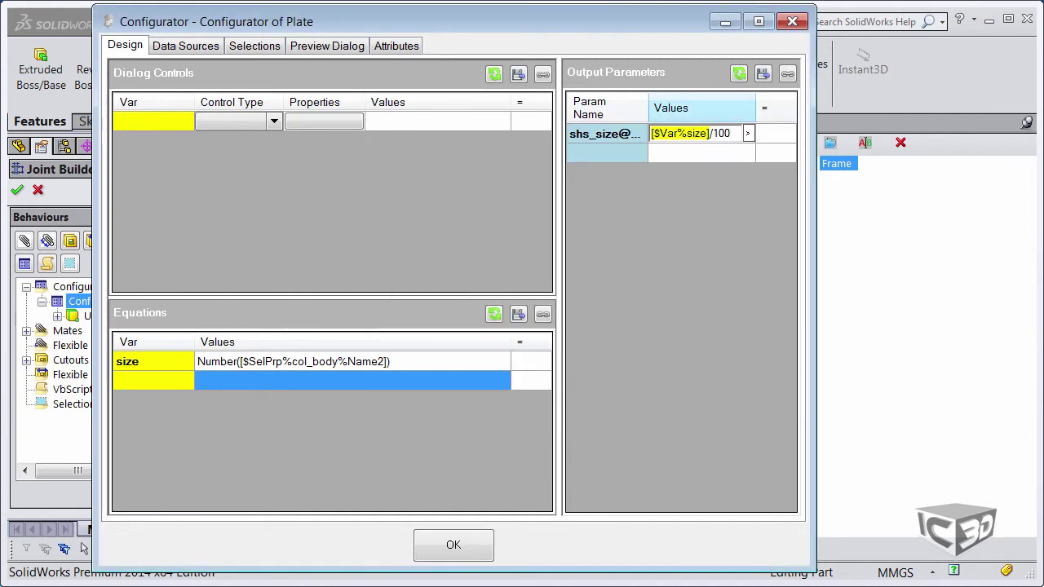
left_click(628, 154)
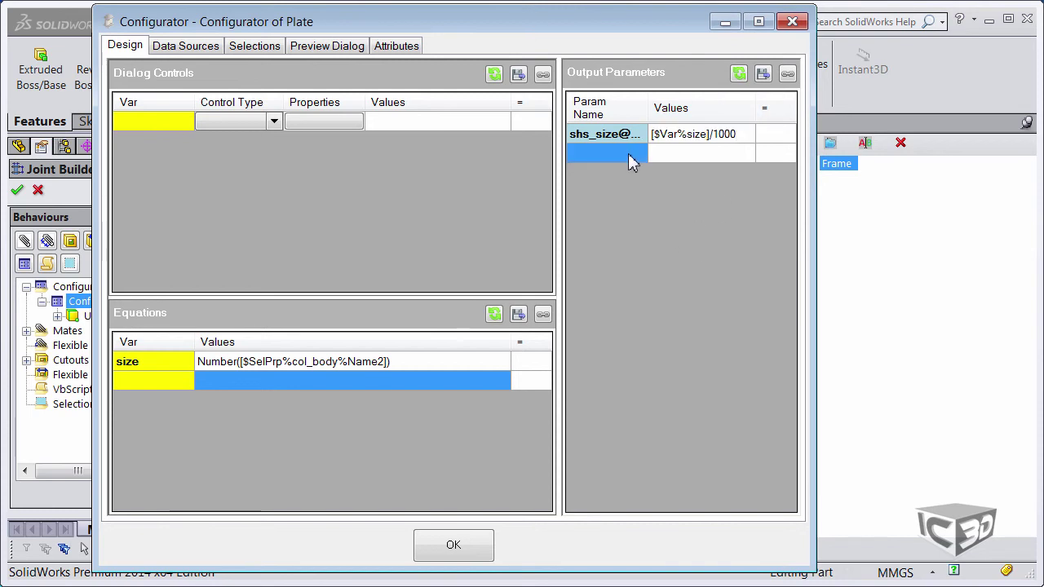
left_click(453, 545)
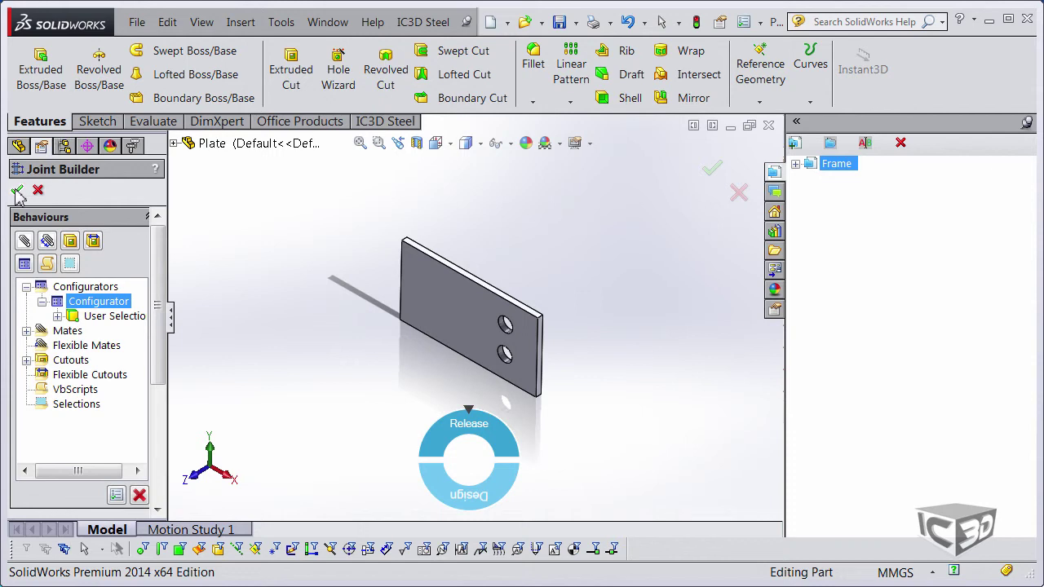
left_click(17, 192)
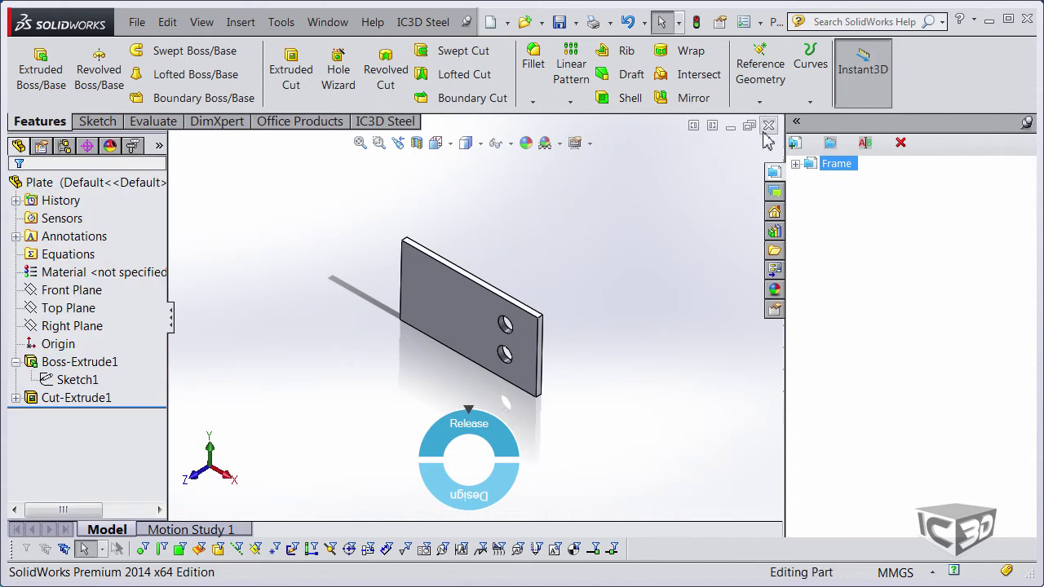
Step: Switch to the Frame assembly, start inserting the plate joint and place the first one on the beam's underside beside its column
left_click(327, 22)
left_click(363, 204)
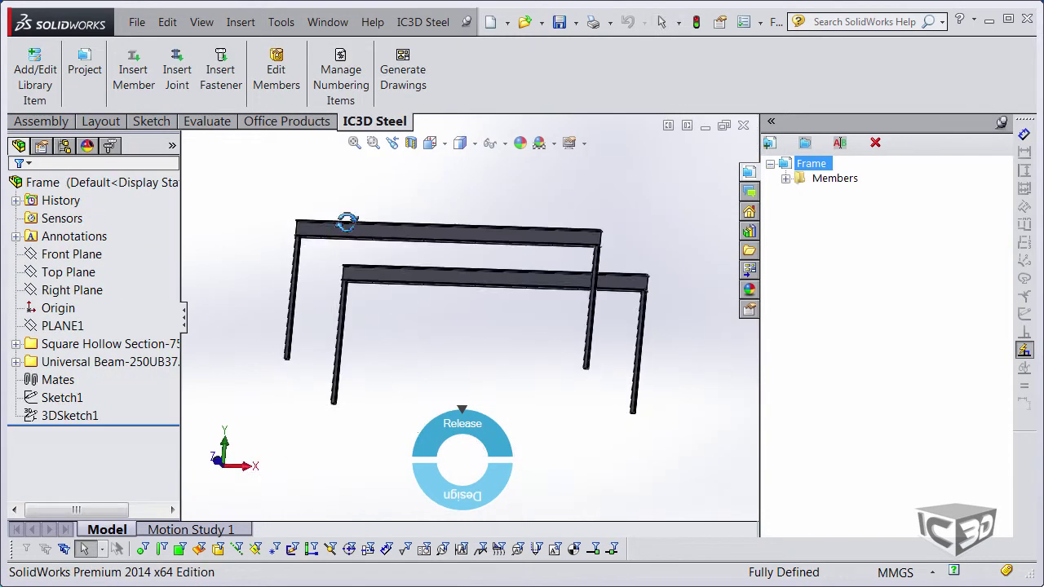
middle_click_drag(346, 221, 326, 204)
scroll(310, 225, "down", 3)
left_click(177, 73)
scroll(306, 259, "down", 3)
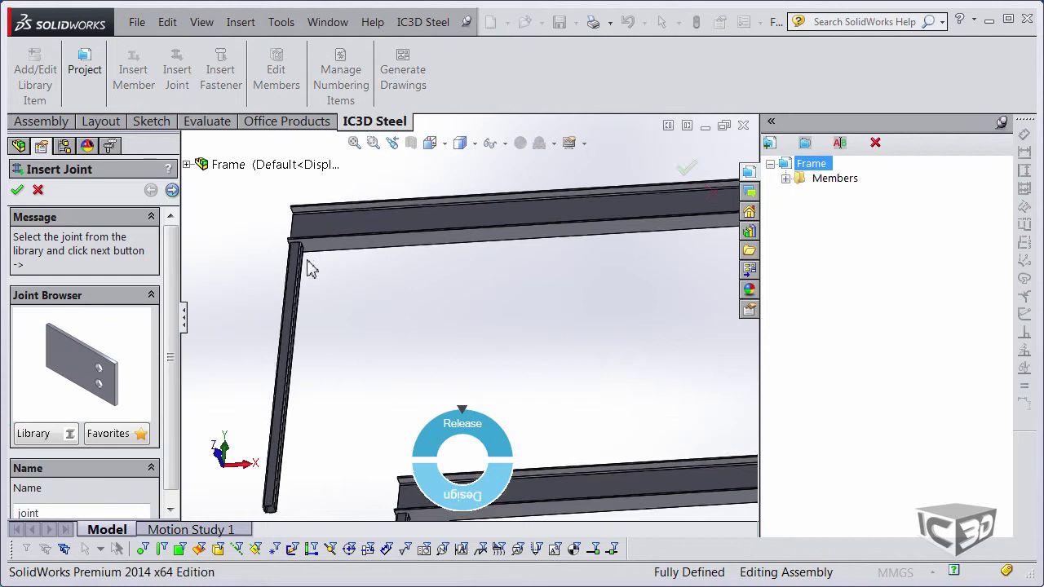
left_click(172, 190)
left_click(342, 256)
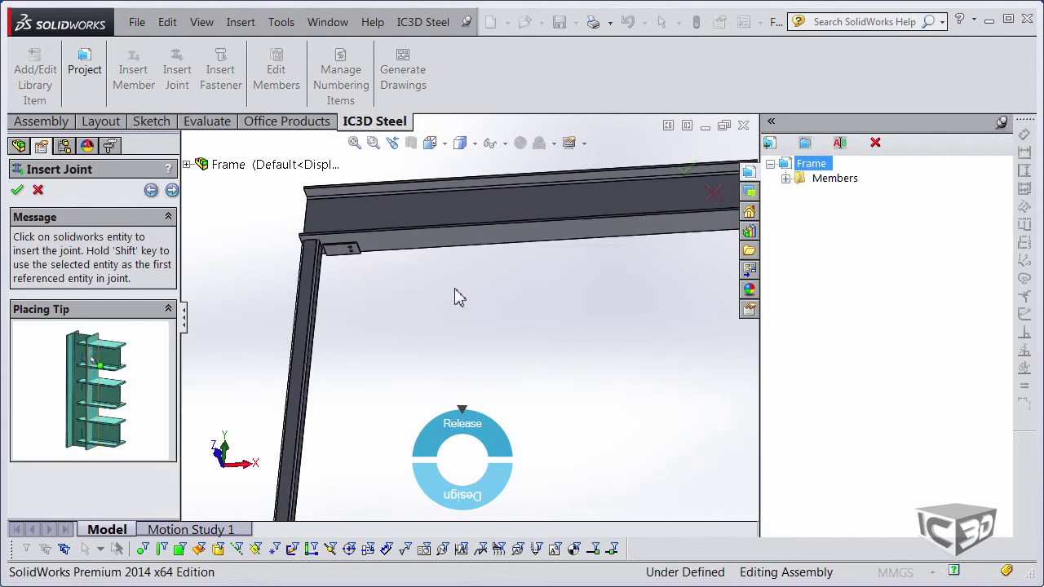
Step: Place three more plate joints on the beam undersides at the remaining columns
scroll(455, 289, "up", 5)
scroll(636, 321, "down", 5)
left_click(573, 207)
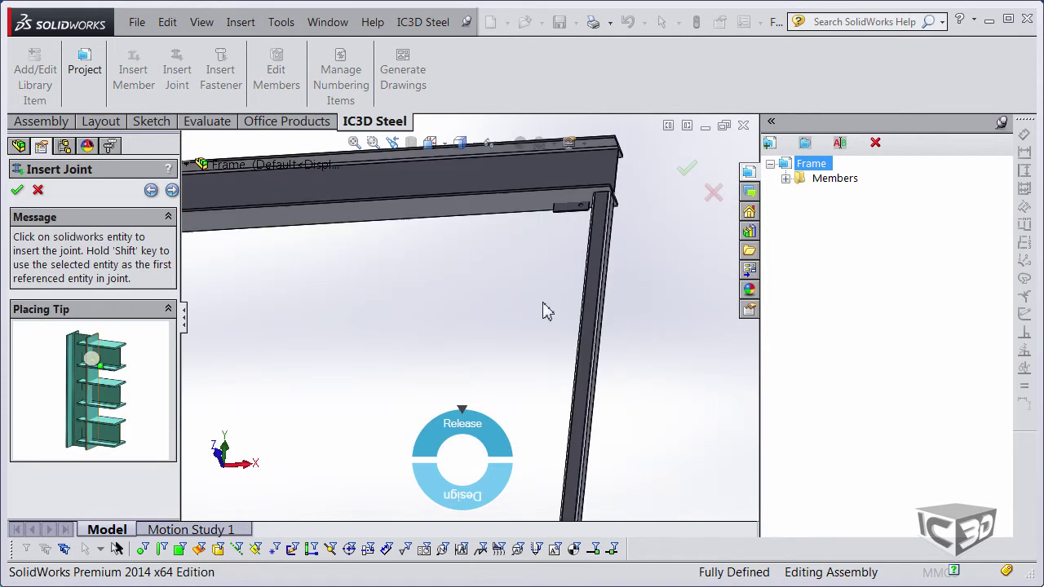
scroll(545, 303, "up", 5)
scroll(573, 444, "down", 4)
left_click(568, 397)
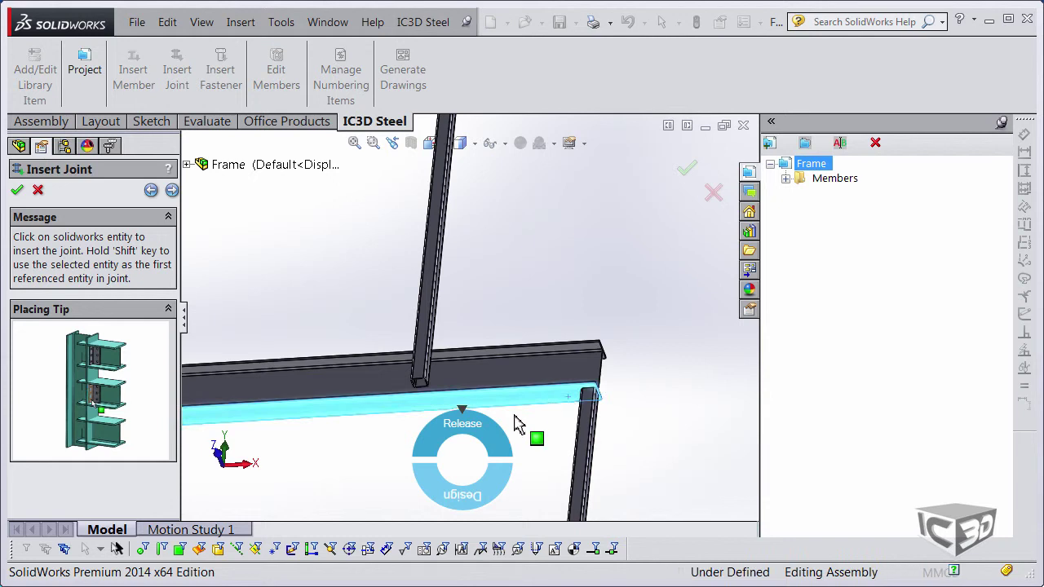
scroll(481, 408, "up", 5)
scroll(312, 298, "down", 5)
left_click(300, 290)
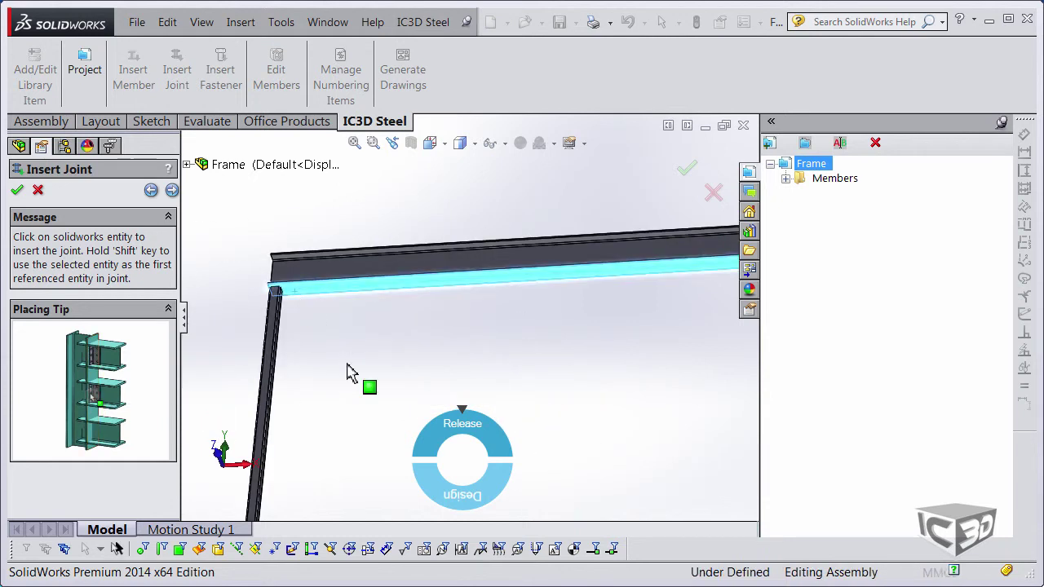
Step: Proceed to the joint references and assign the matching column references to plate joints 1 and 2
left_click(170, 189)
left_click(217, 423)
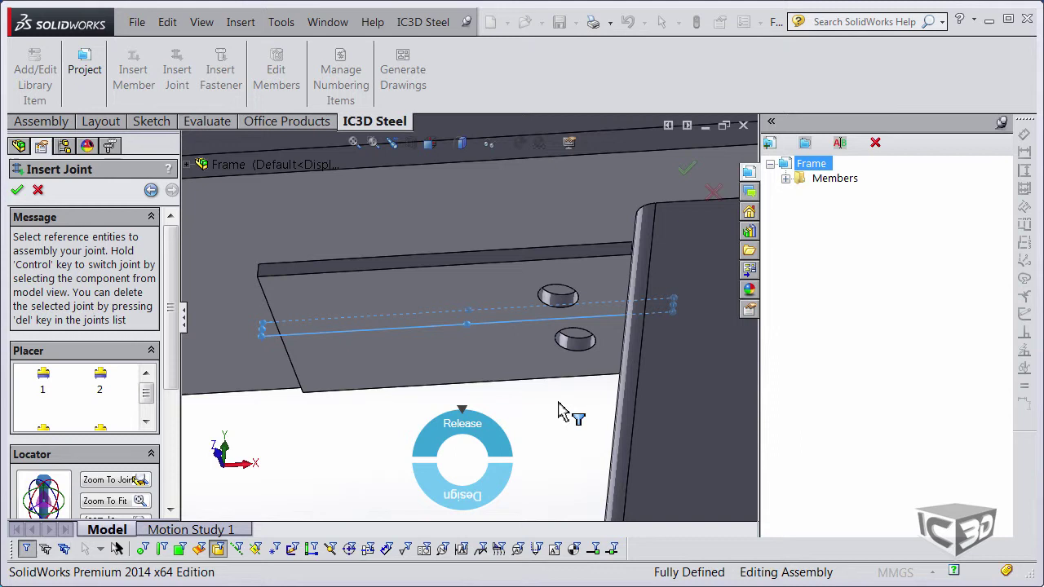
left_click(666, 412, "ctrl")
left_click(210, 399, "ctrl")
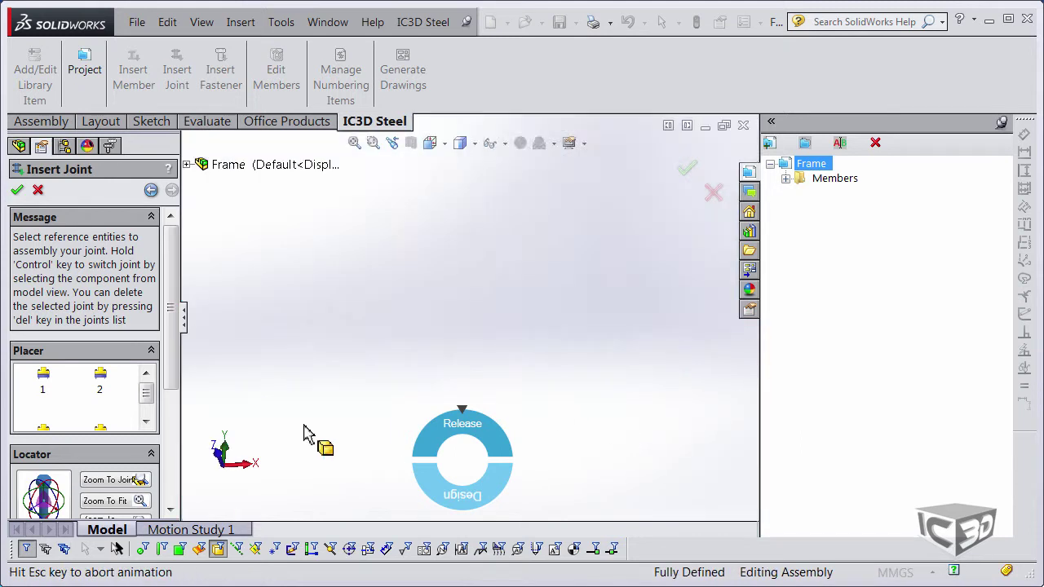
left_click(100, 389)
left_click_drag(221, 497, 396, 498)
left_click(311, 534)
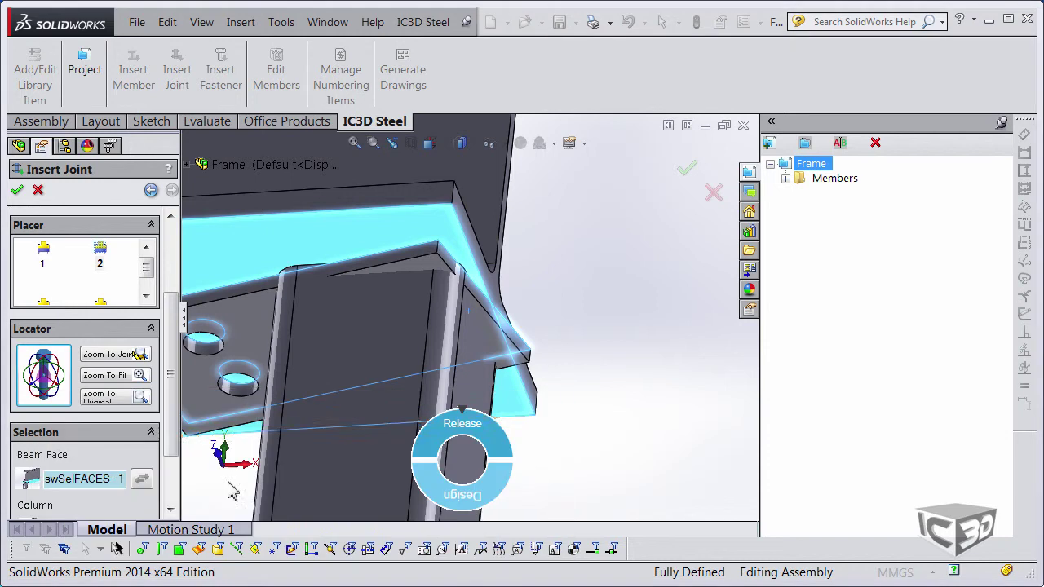
Step: Assign the column references for plate joints 3 and 4, then accept the joint insertion
left_click(43, 304)
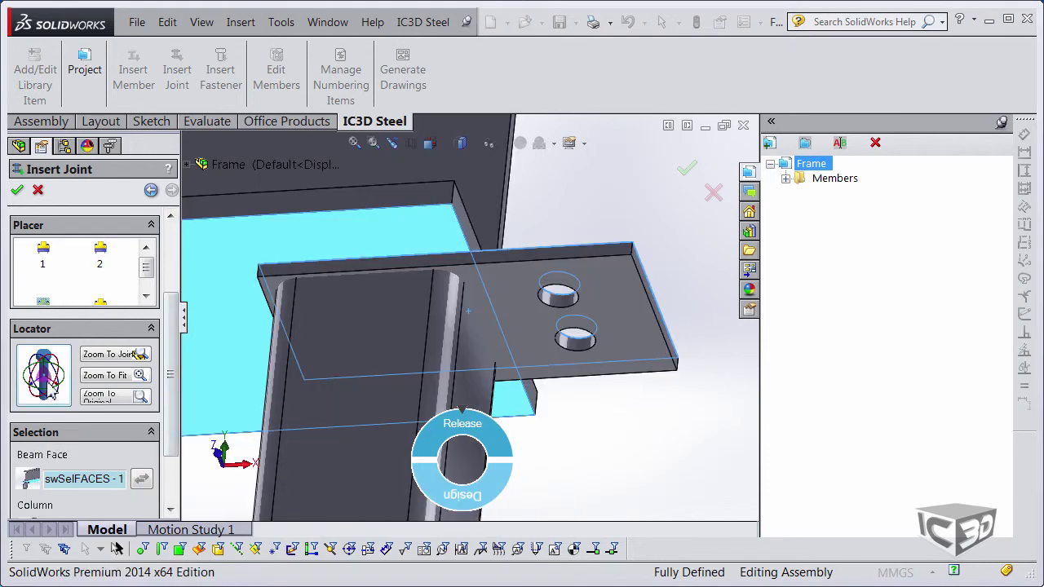
left_click(46, 390)
left_click_drag(242, 487, 400, 487)
left_click(303, 530)
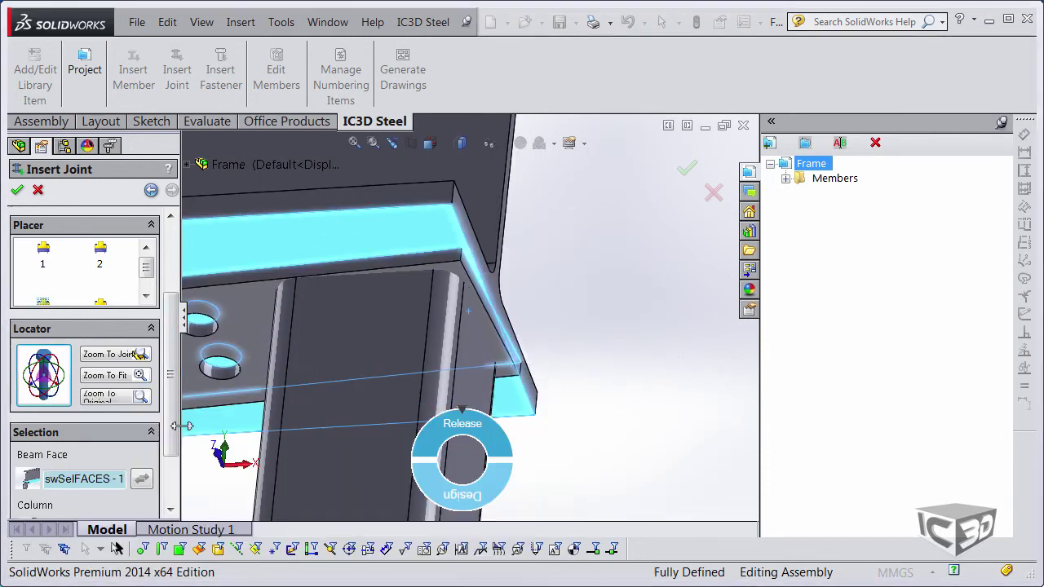
scroll(146, 276, "down", 1)
left_click(100, 293)
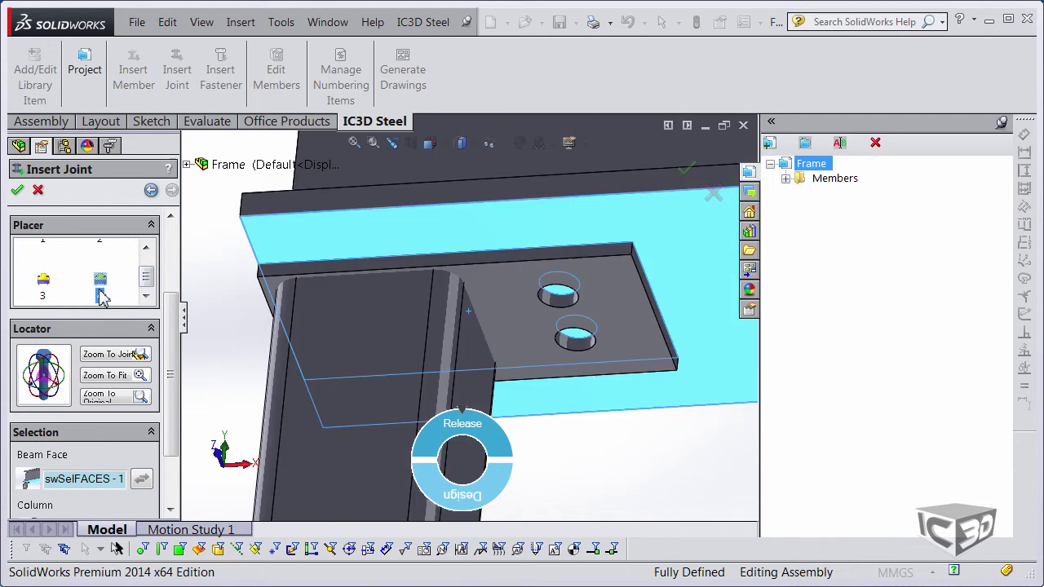
left_click(19, 192)
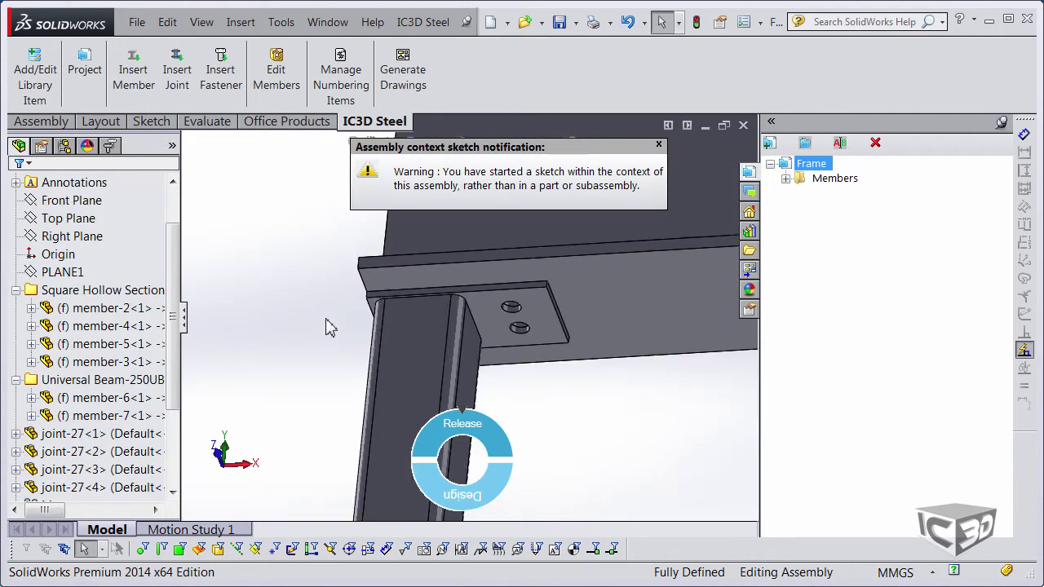
Step: Inspect the inserted plates at the beam-to-column connections and return to the isometric view
scroll(463, 319, "up", 4)
middle_click(464, 319)
middle_click_drag(464, 319, 622, 412)
scroll(705, 351, "up", 3)
scroll(552, 375, "down", 4)
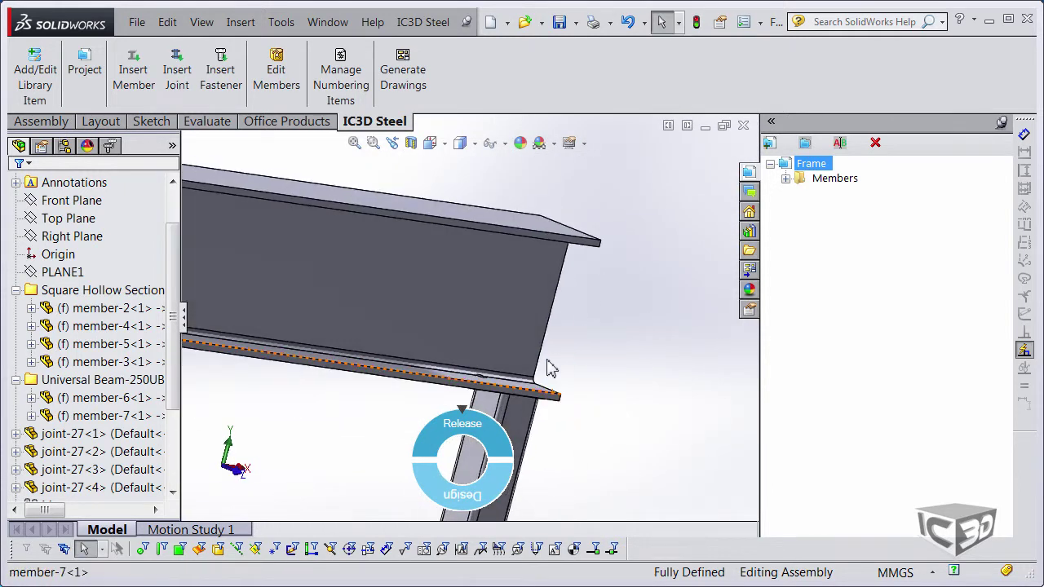
scroll(547, 367, "up", 5)
scroll(235, 284, "down", 4)
middle_click(236, 284)
middle_click_drag(235, 285, 278, 285)
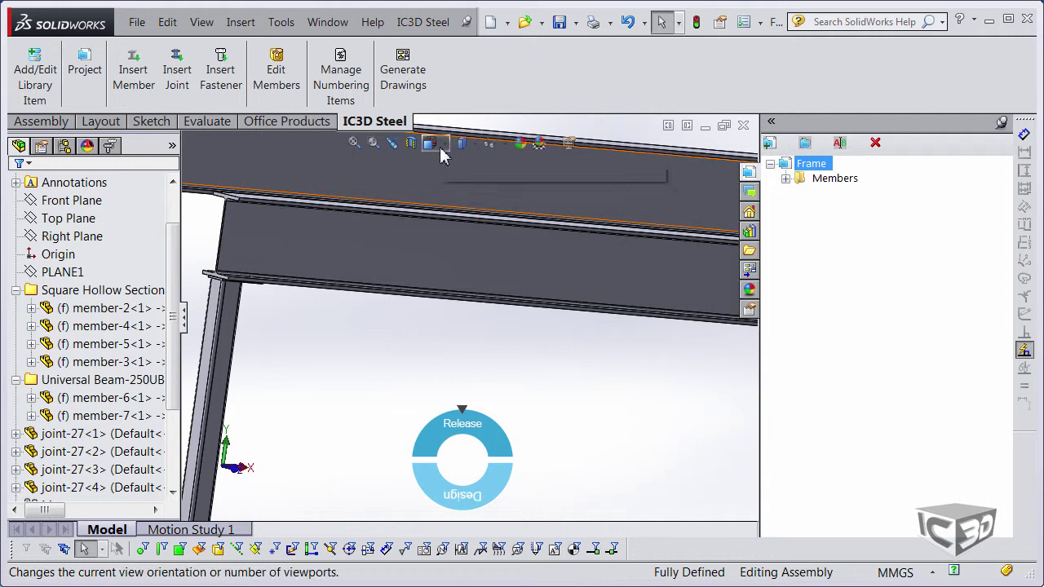
left_click(432, 143)
left_click(465, 205)
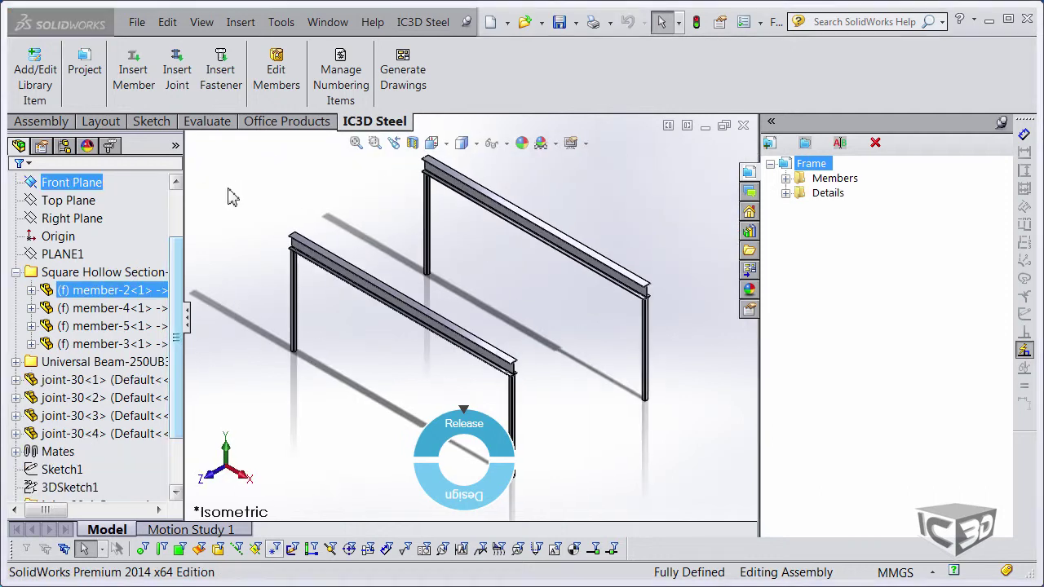
Step: Start editing members and select all four square hollow section columns of the frame
left_click(281, 70)
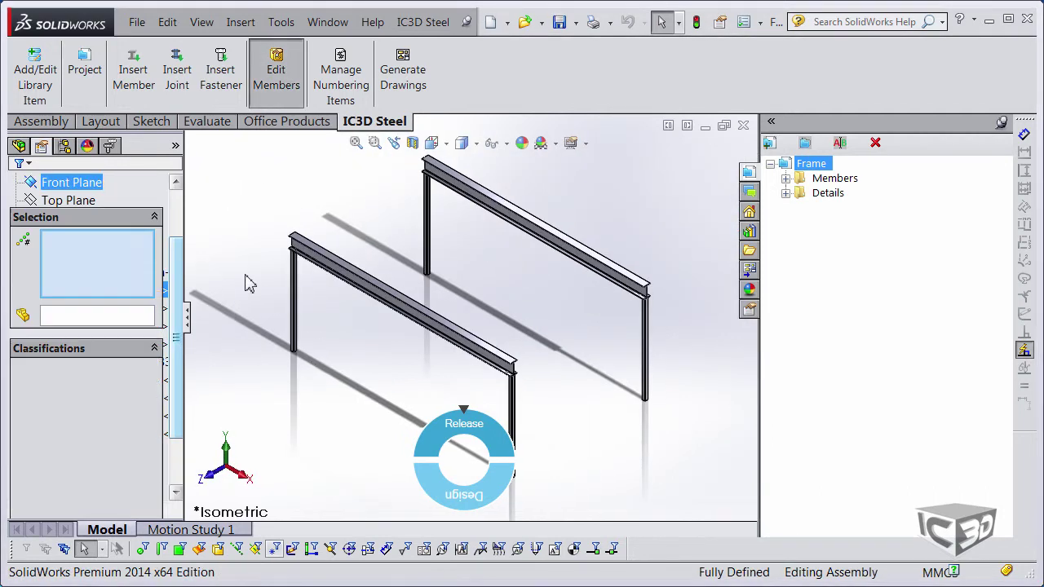
left_click(293, 294)
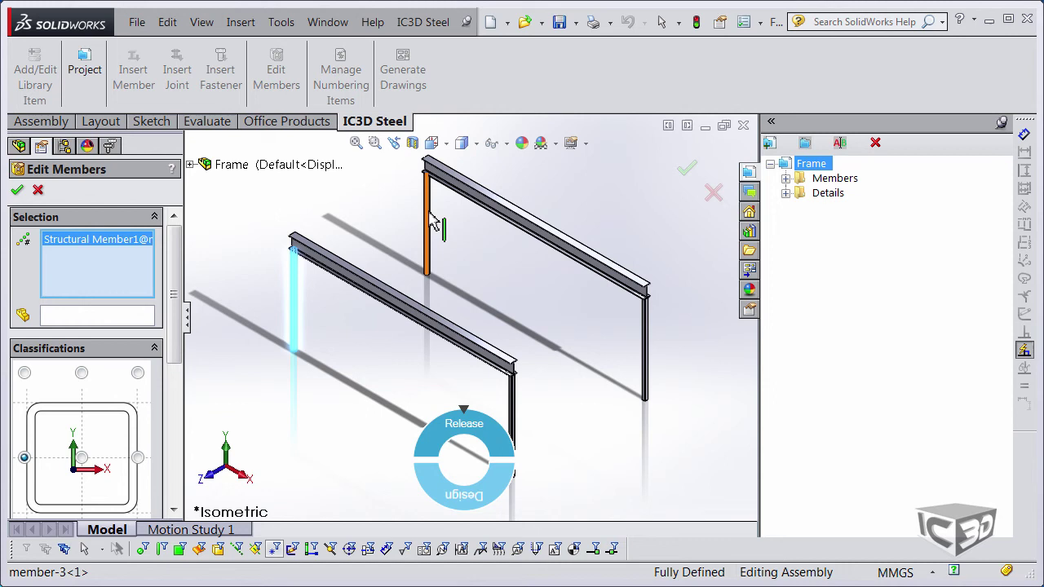
left_click(426, 233)
left_click(641, 347)
left_click(514, 407)
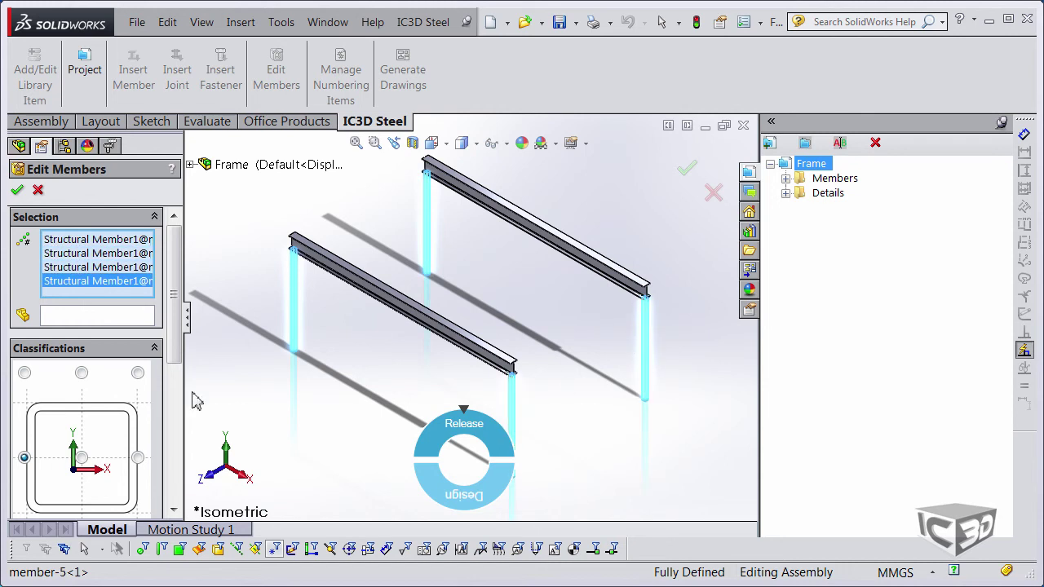
Step: Change the selected columns to the 89x89x5 SHS profile from the AS Square Hollow Section library and accept the edit
left_click_drag(173, 351, 175, 475)
left_click(49, 324)
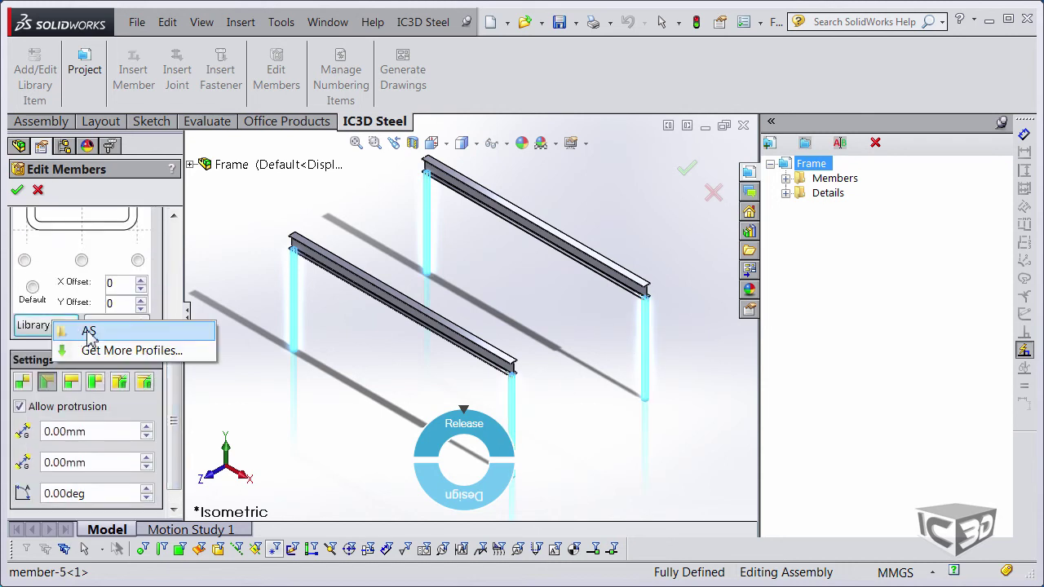
mouse_move(87, 333)
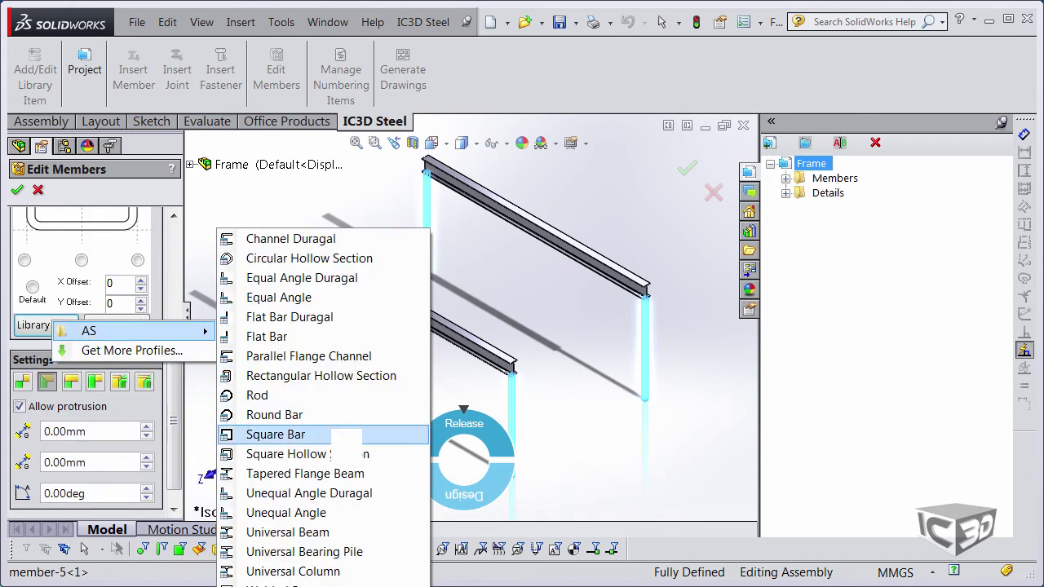
mouse_move(342, 454)
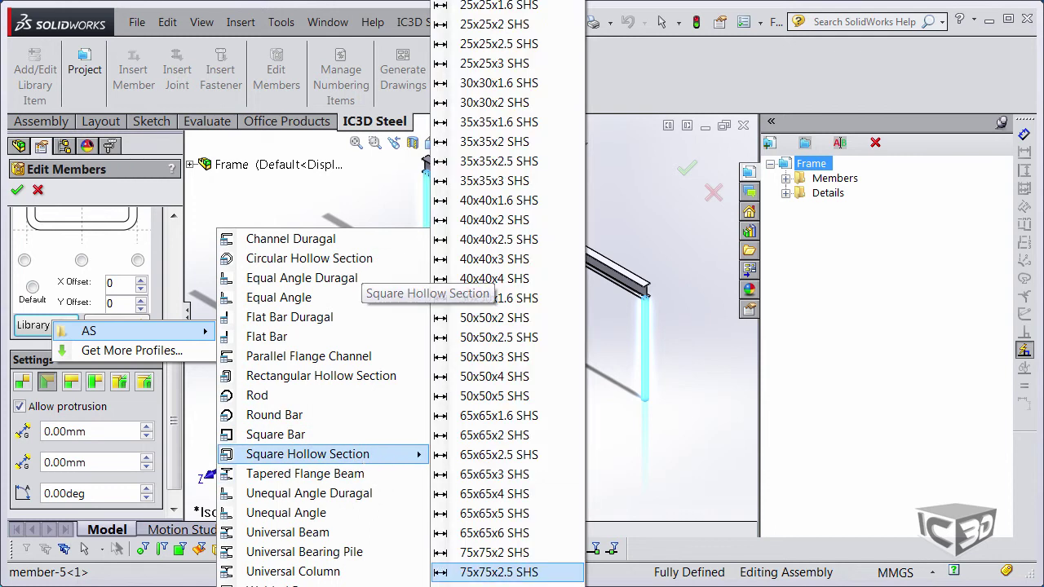
scroll(505, 490, "down", 4)
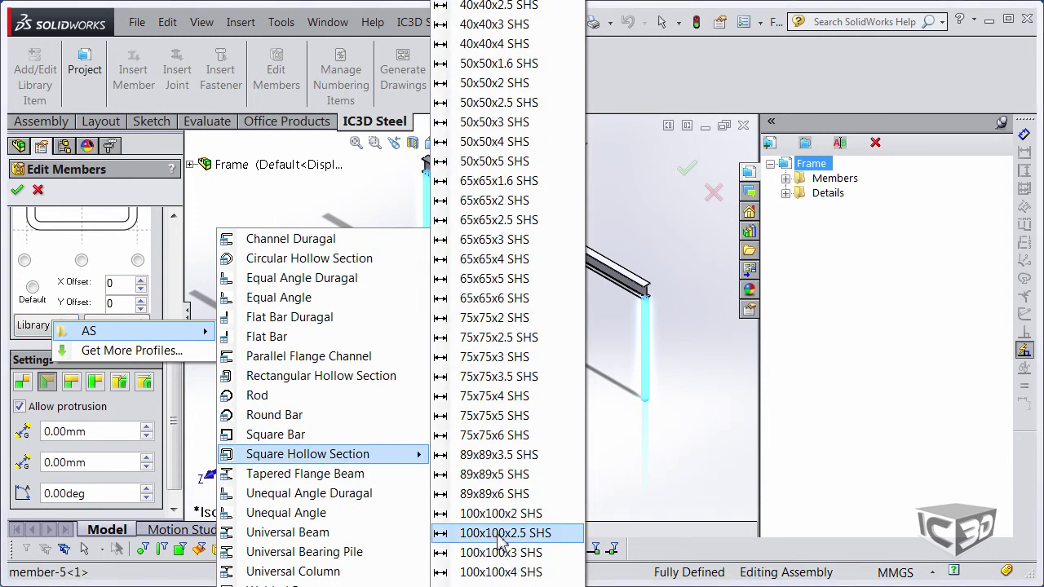
left_click(520, 476)
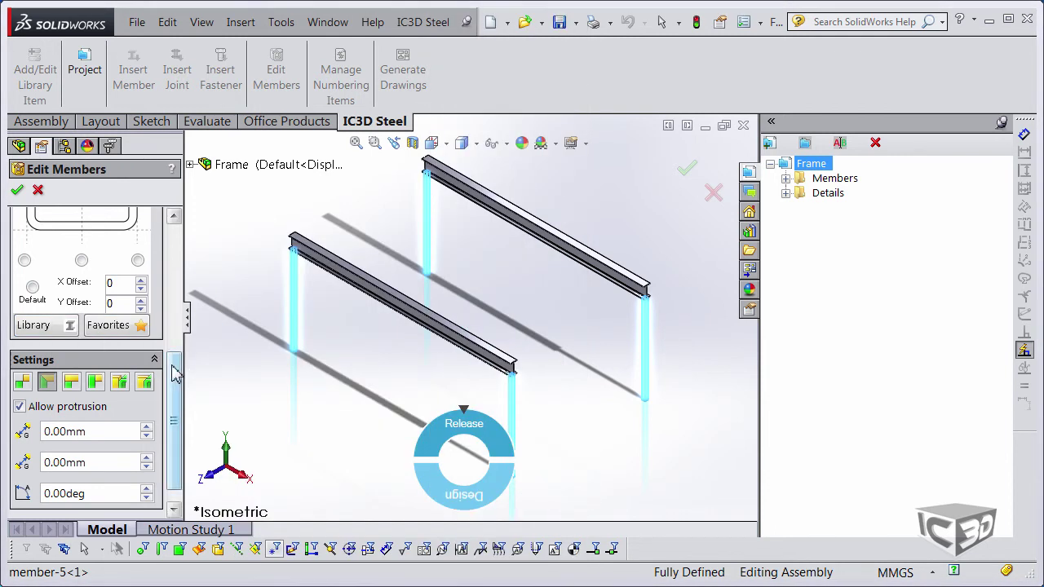
scroll(173, 371, "down", 3)
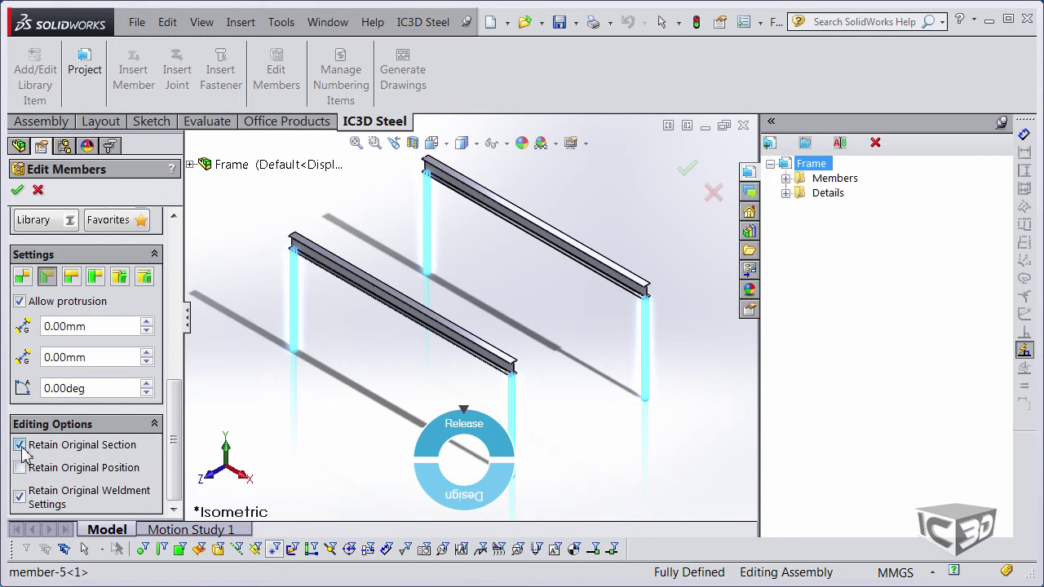
left_click_drag(175, 440, 204, 268)
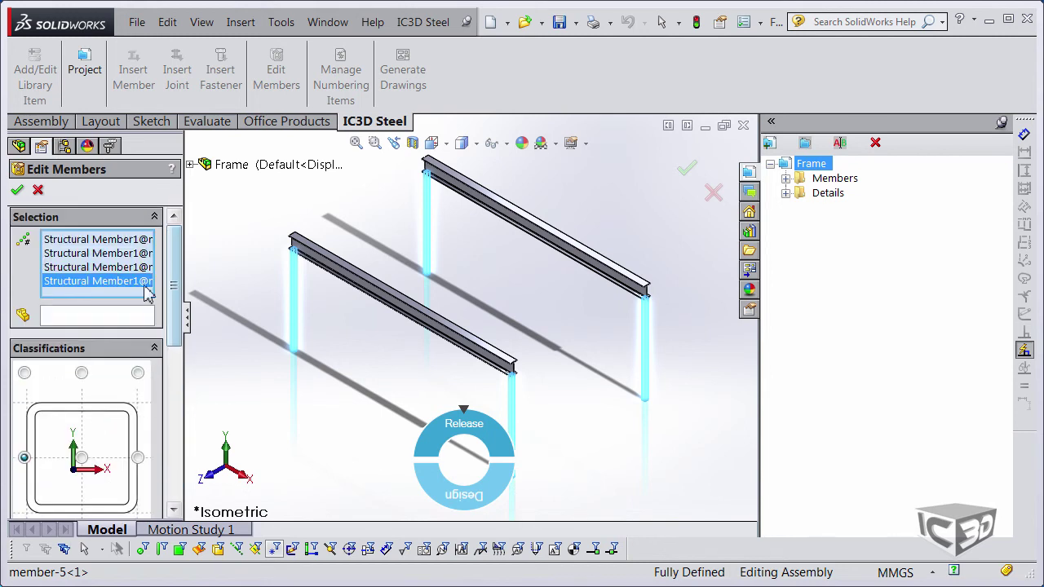
left_click(18, 191)
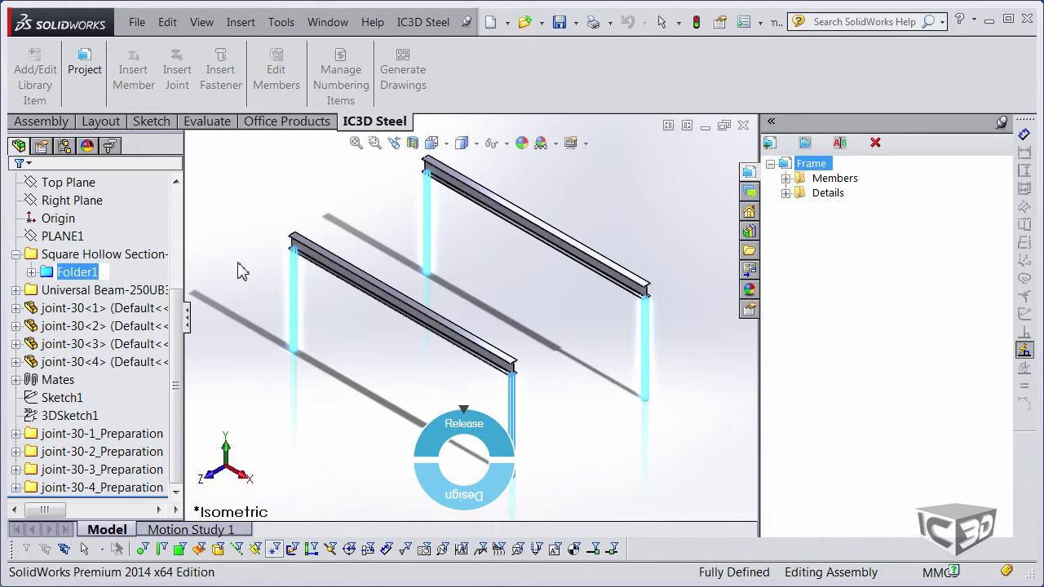
Step: Examine the column tops and their plate joints after the profile change
scroll(242, 271, "down", 8)
middle_click_drag(449, 315, 554, 116)
scroll(554, 275, "up", 8)
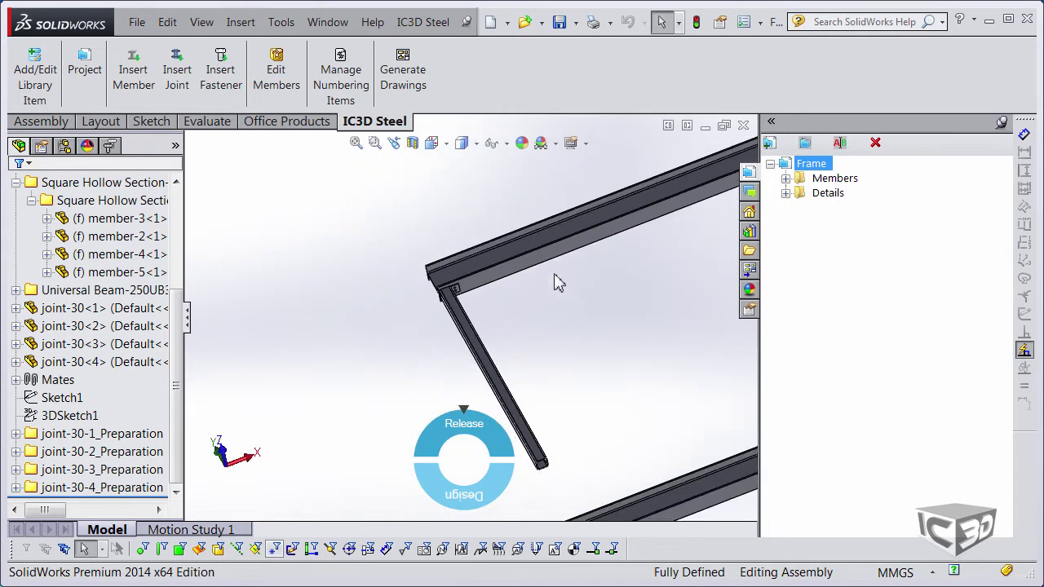
scroll(559, 283, "up", 5)
scroll(462, 326, "down", 6)
scroll(482, 331, "up", 5)
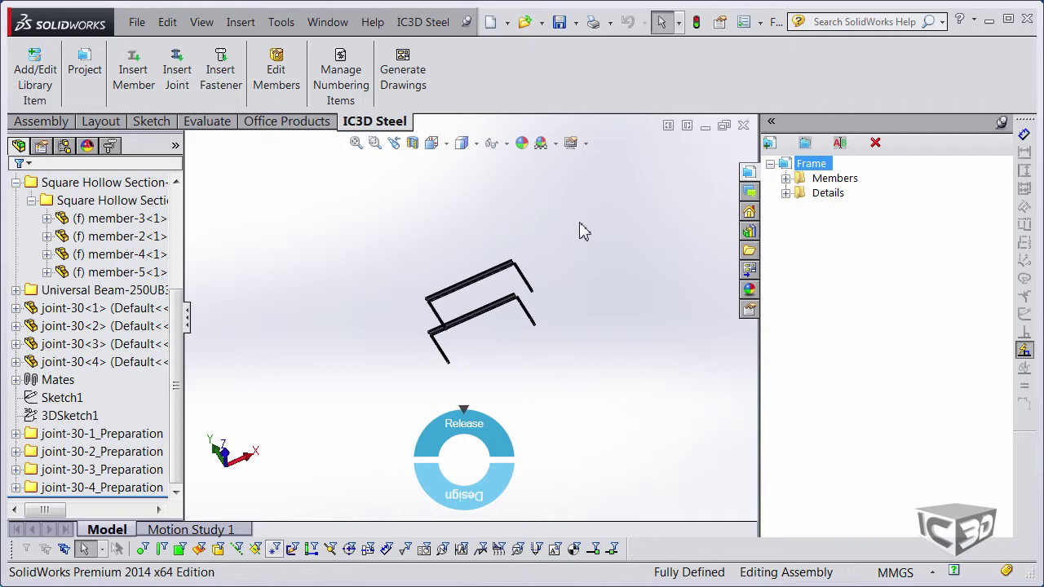
scroll(524, 262, "down", 7)
middle_click_drag(462, 307, 459, 391)
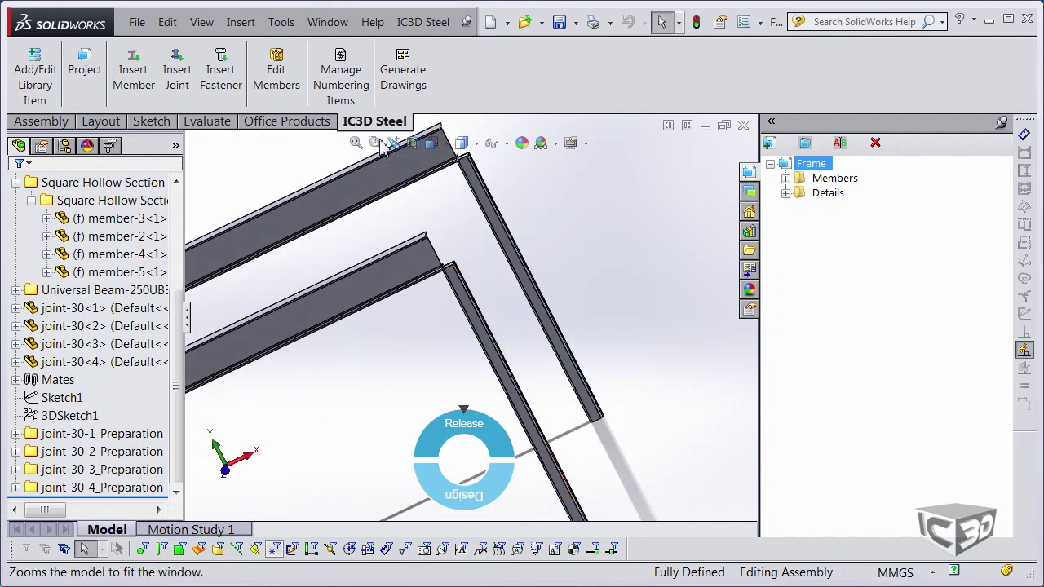
Step: Edit the two columns at the +X ends of the beams, set their profile insertion point to middle right and accept
left_click(253, 98)
left_click(499, 234)
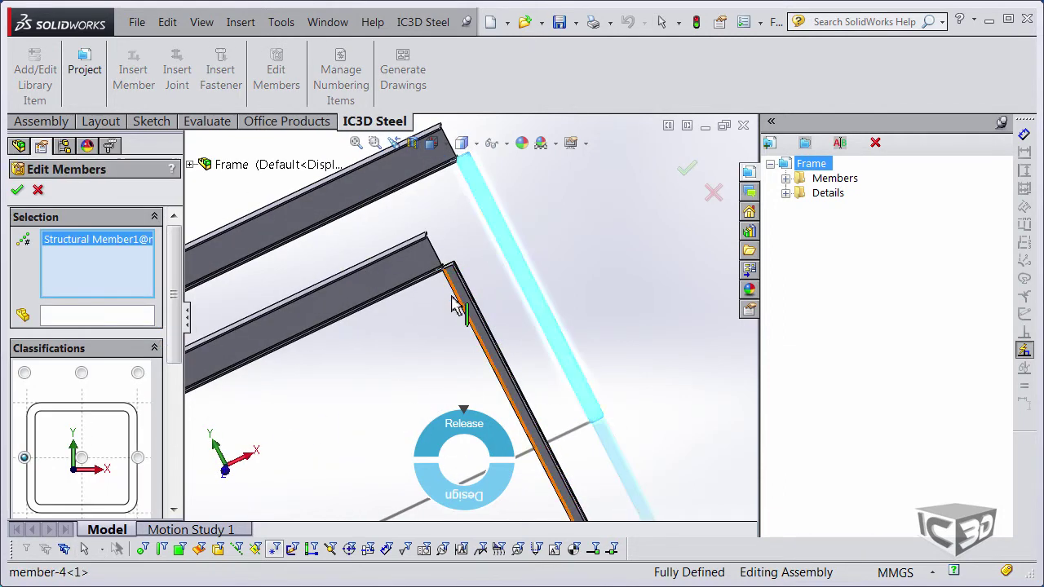
left_click(454, 306)
scroll(174, 361, "down", 8)
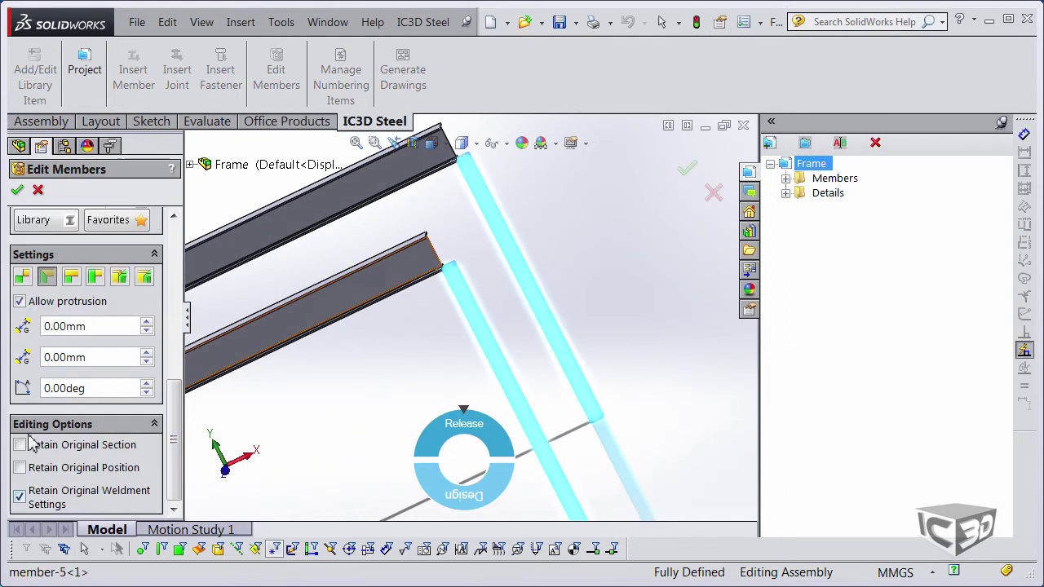
left_click_drag(175, 432, 179, 303)
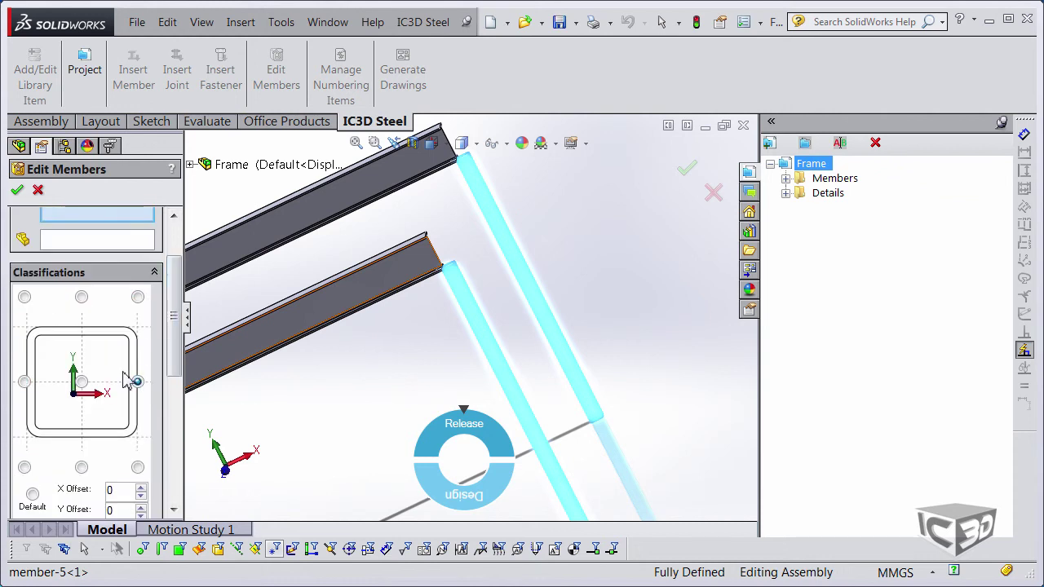
left_click(17, 190)
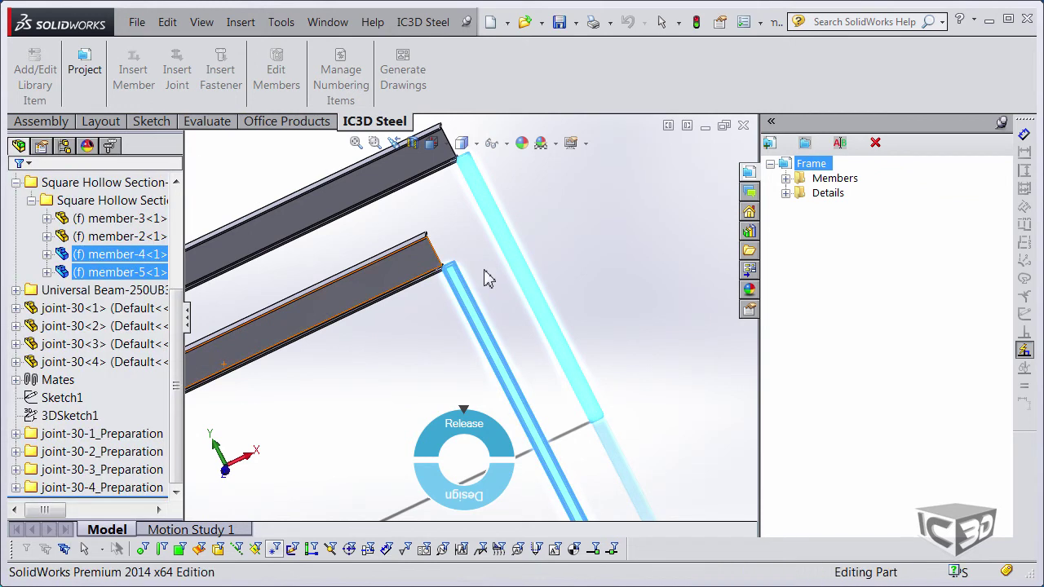
scroll(434, 278, "down", 6)
middle_click(419, 315)
middle_click_drag(419, 315, 410, 263)
scroll(468, 324, "up", 8)
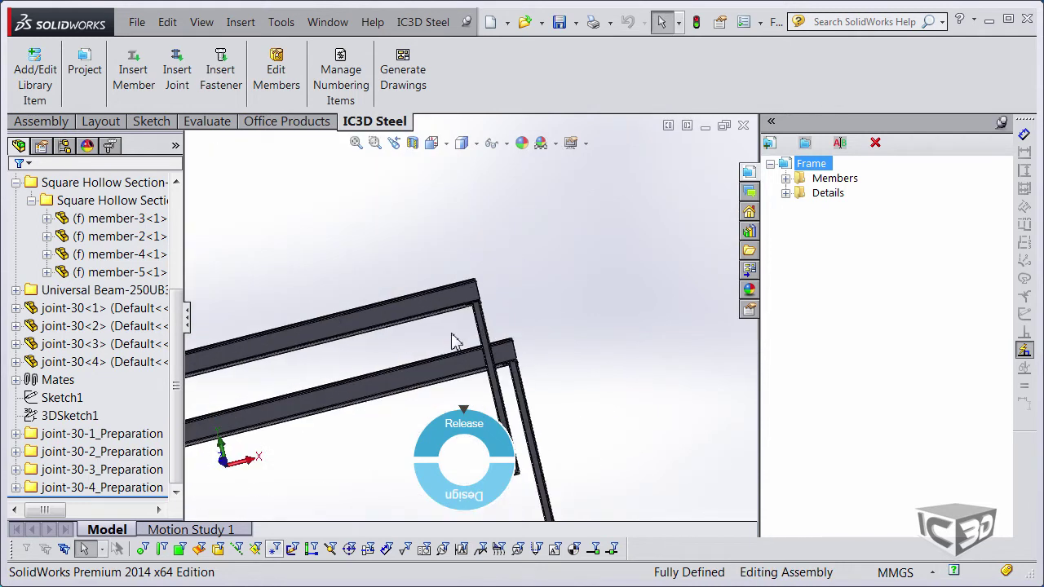
Step: Examine the beam-to-column connections around the frame, closing in on the joint plate under a beam's -X end
scroll(487, 300, "down", 6)
scroll(469, 325, "up", 7)
middle_click_drag(526, 432, 248, 385)
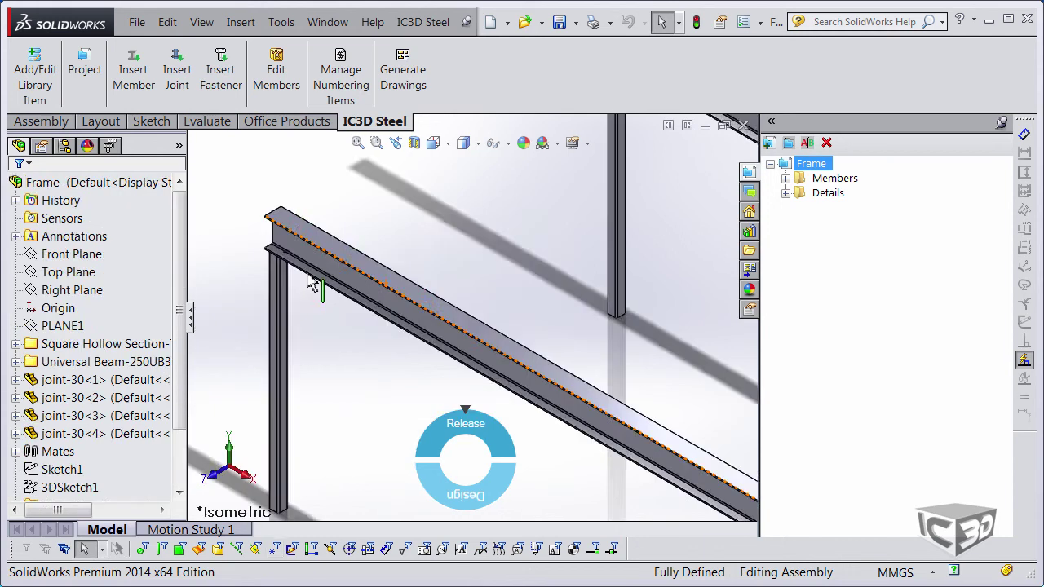
scroll(314, 281, "down", 4)
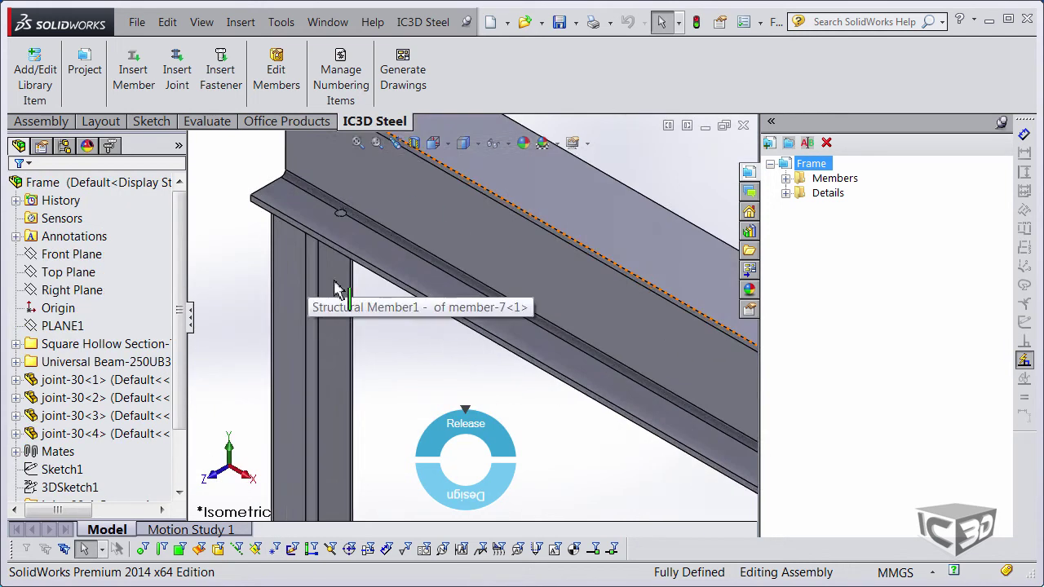
middle_click(335, 286)
middle_click_drag(335, 286, 465, 293)
scroll(469, 302, "up", 5)
scroll(442, 326, "down", 8)
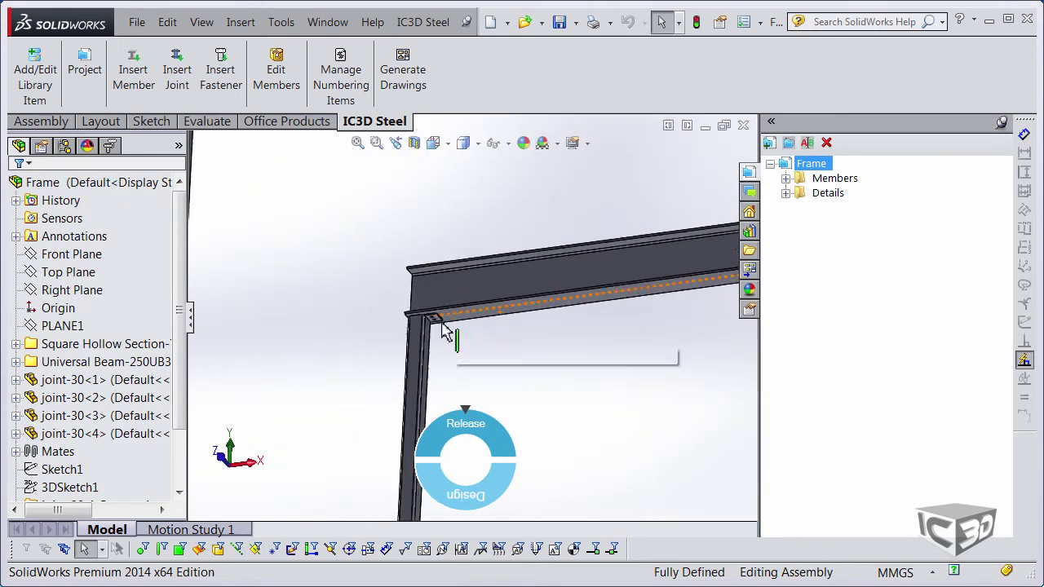
Step: Select the joint plate on this column and open the Sketch1 profile of its Boss-Extrude1 for editing
left_click(481, 303)
left_click(16, 433)
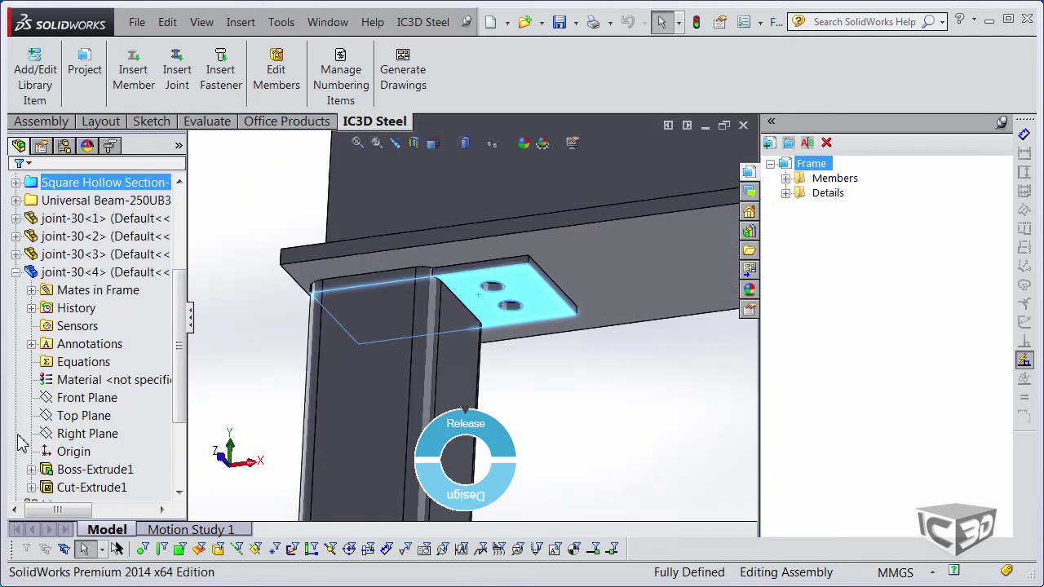
scroll(33, 424, "down", 2)
left_click(31, 361)
left_click(93, 379)
left_click(95, 341)
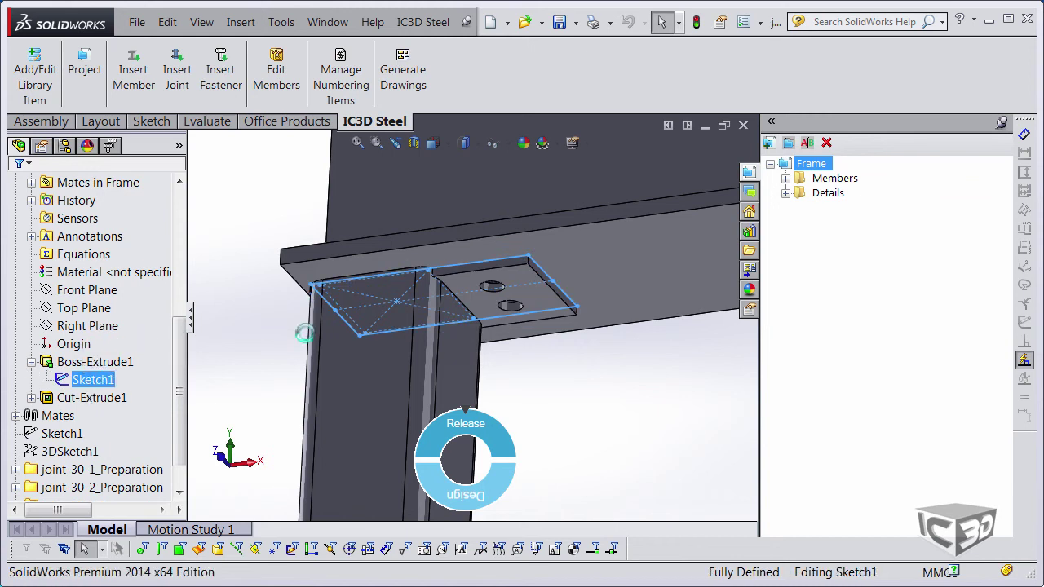
Step: Set the shs_size dimension of the plate sketch to 89 mm and exit the sketch
double_click(365, 267)
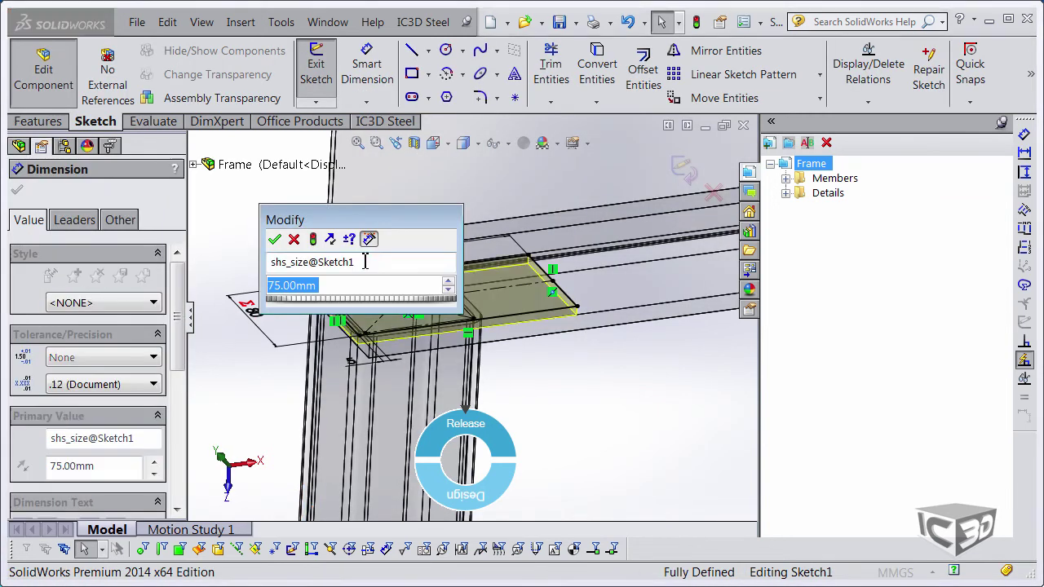
type("89")
left_click(275, 240)
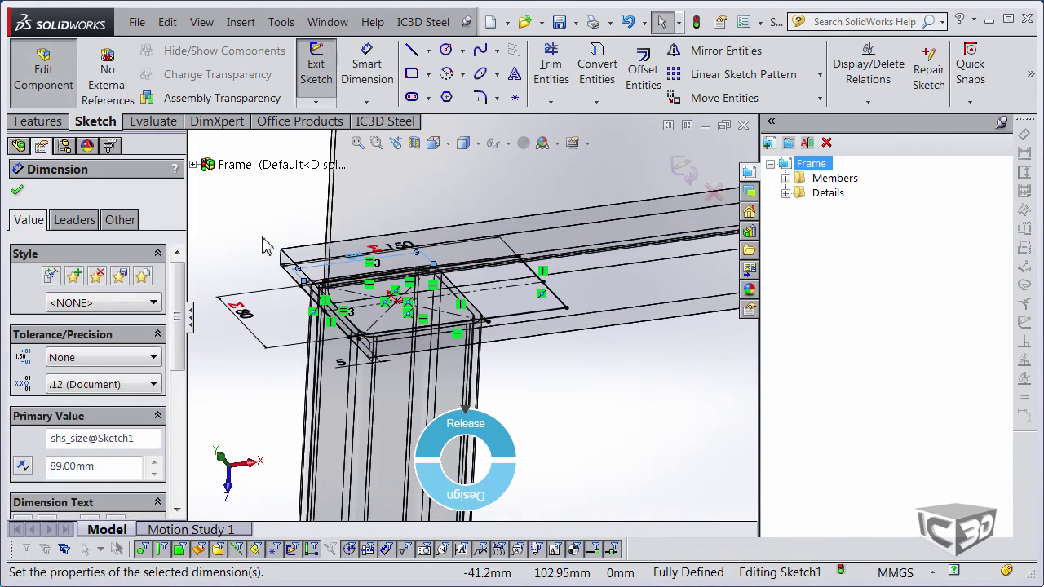
left_click(648, 155)
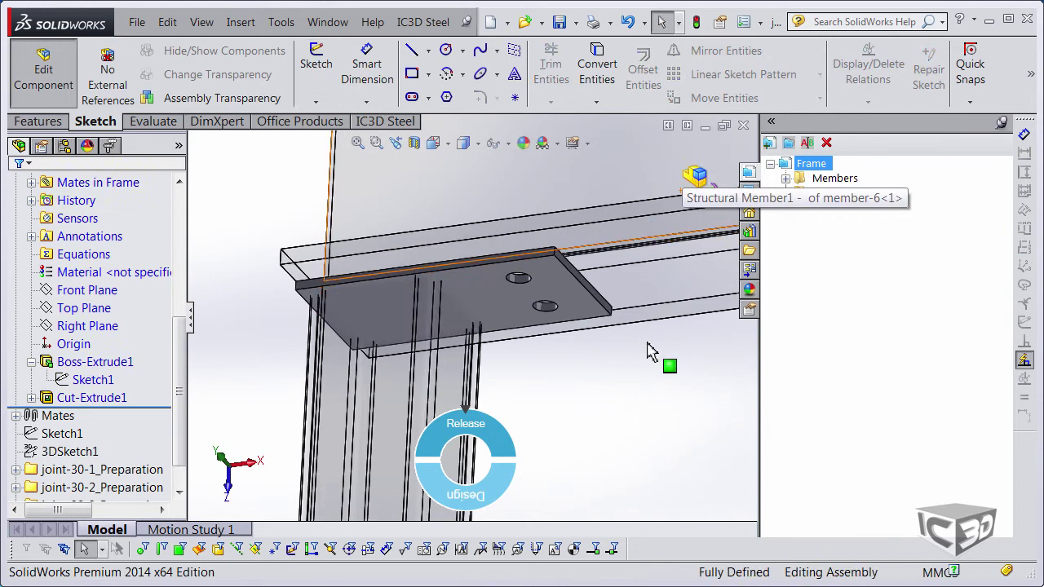
Step: Inspect the resized joint plate against the column and beam from several sides
middle_click_drag(585, 394, 433, 302)
scroll(434, 298, "down", 4)
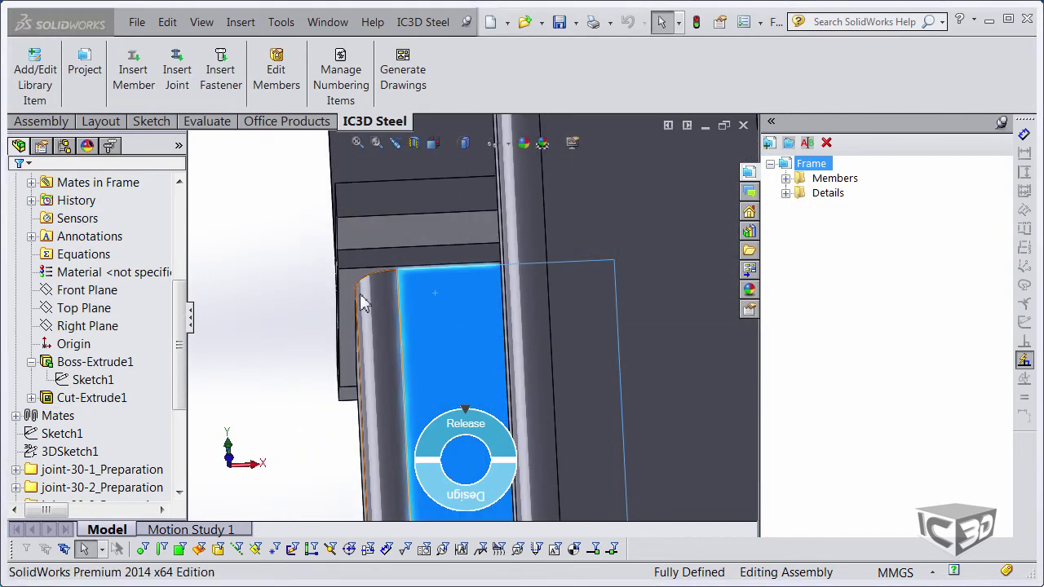
middle_click_drag(360, 294, 413, 296)
scroll(414, 295, "up", 5)
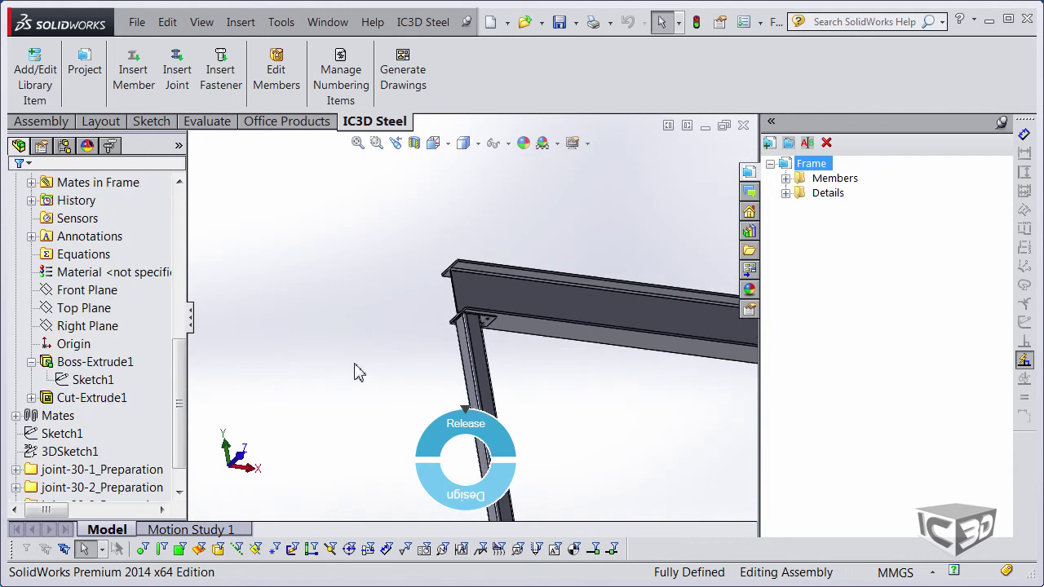
scroll(407, 228, "down", 6)
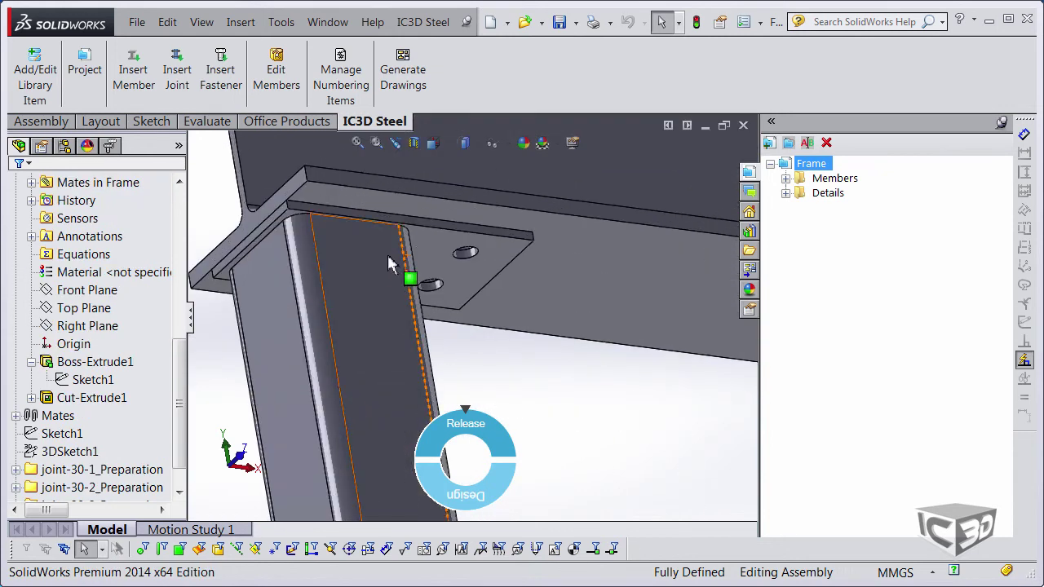
middle_click_drag(392, 261, 552, 337)
scroll(552, 338, "up", 8)
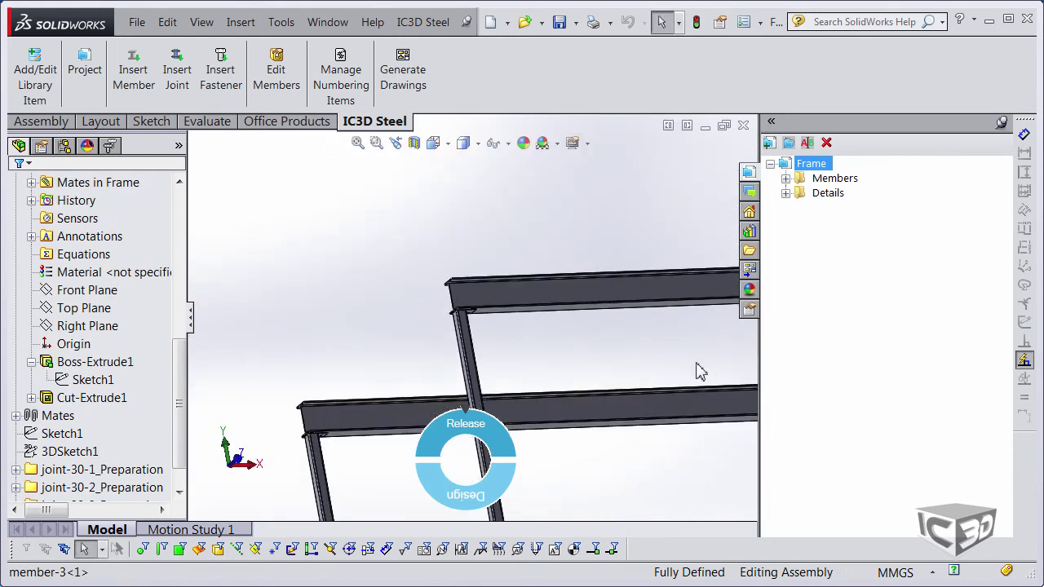